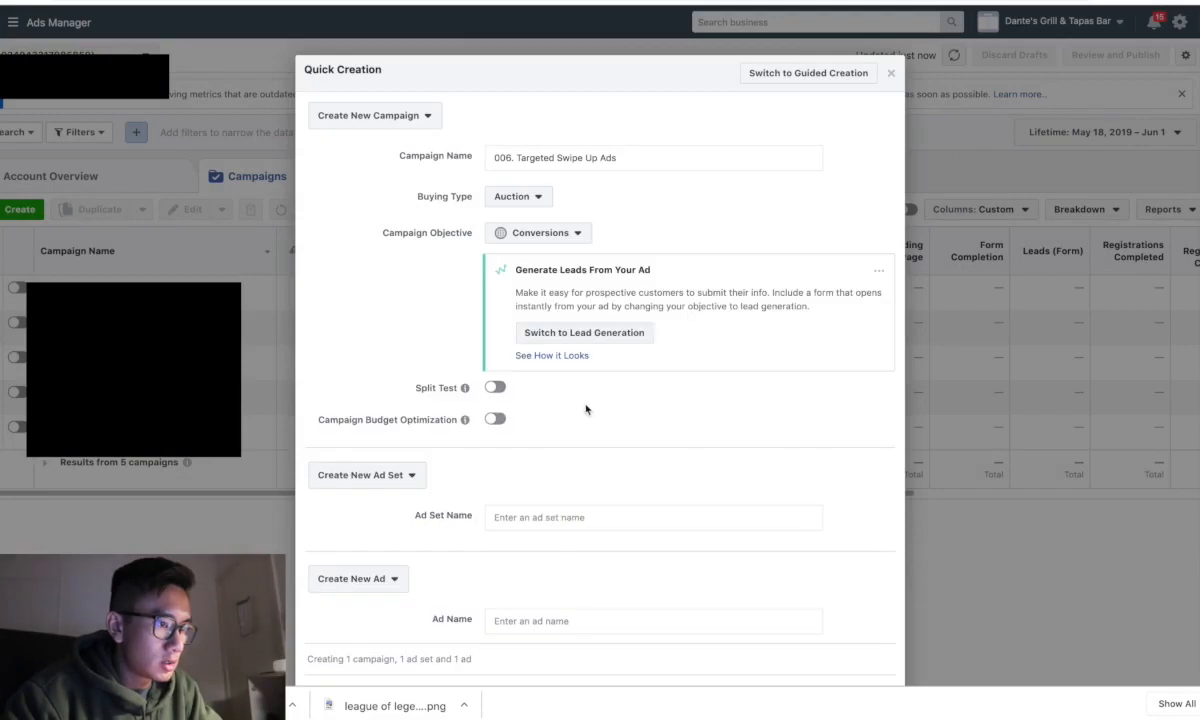
Name both the new ad set and the new ad 001, and save the 006. Targeted Swipe Up Ads campaign as a draft.
{"action": "left_click", "coordinate": [533, 517]}
{"action": "scroll", "coordinate": [533, 517], "scroll_direction": "down", "scroll_amount": 1}
{"action": "type", "text": "001"}
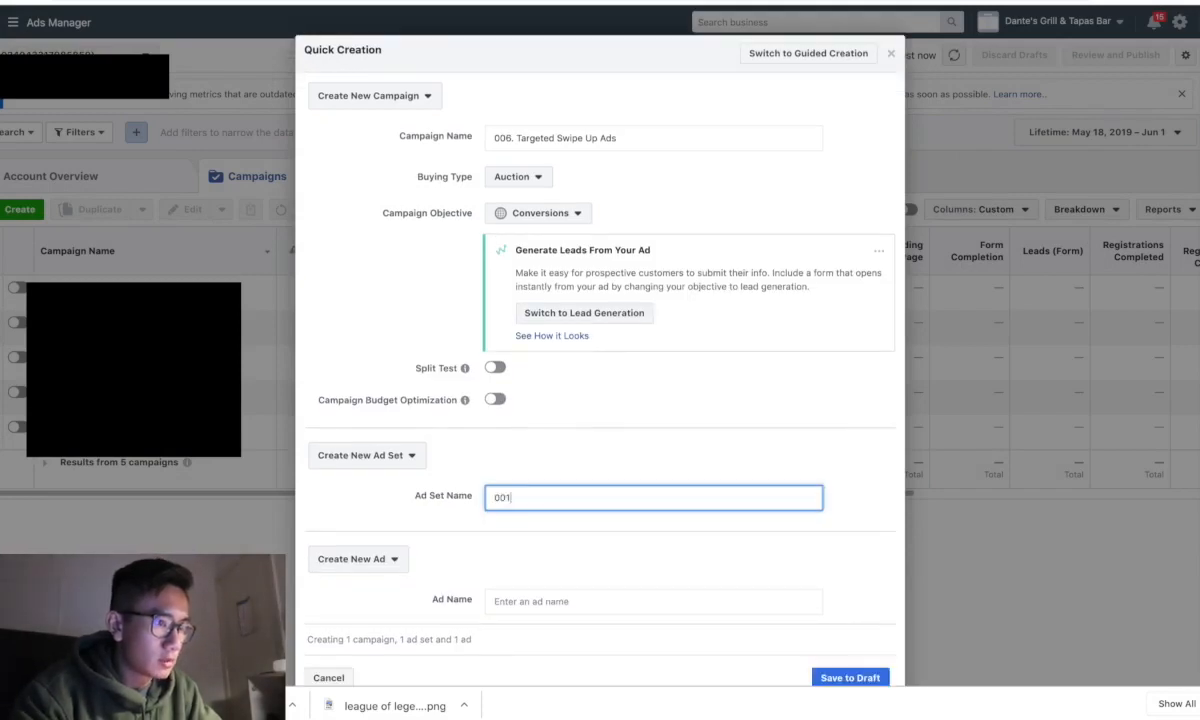
{"action": "left_click", "coordinate": [565, 605]}
{"action": "type", "text": "001"}
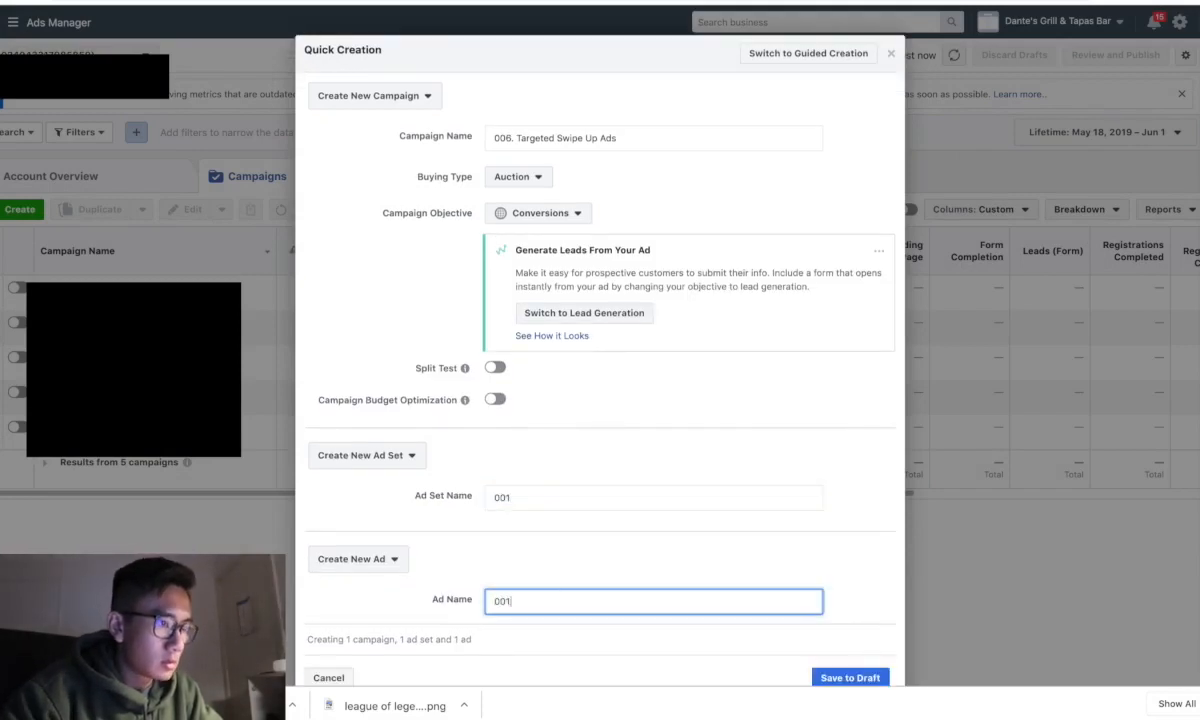
{"action": "scroll", "coordinate": [678, 620], "scroll_direction": "down", "scroll_amount": 1}
{"action": "left_click", "coordinate": [832, 638]}
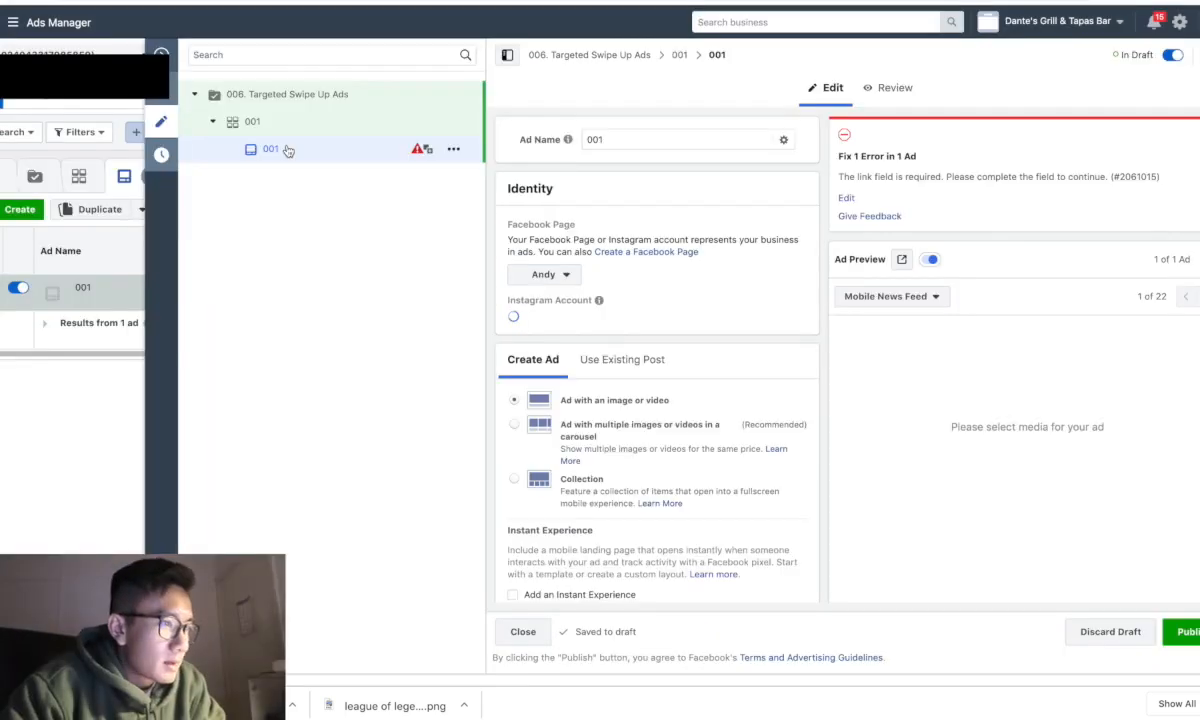
Change the media format of ad 001 to Video / Slideshow and open the video selection.
{"action": "scroll", "coordinate": [787, 438], "scroll_direction": "down", "scroll_amount": 3}
{"action": "scroll", "coordinate": [787, 438], "scroll_direction": "down", "scroll_amount": 5}
{"action": "scroll", "coordinate": [656, 426], "scroll_direction": "up", "scroll_amount": 3}
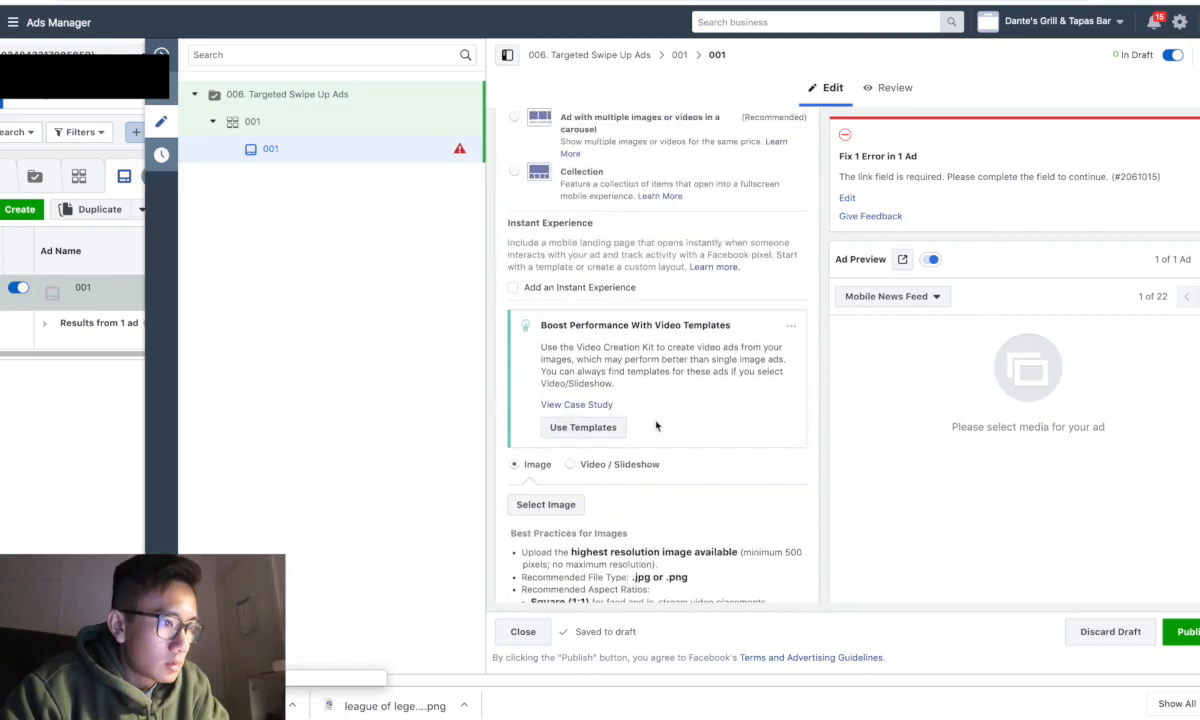
{"action": "left_click", "coordinate": [571, 465]}
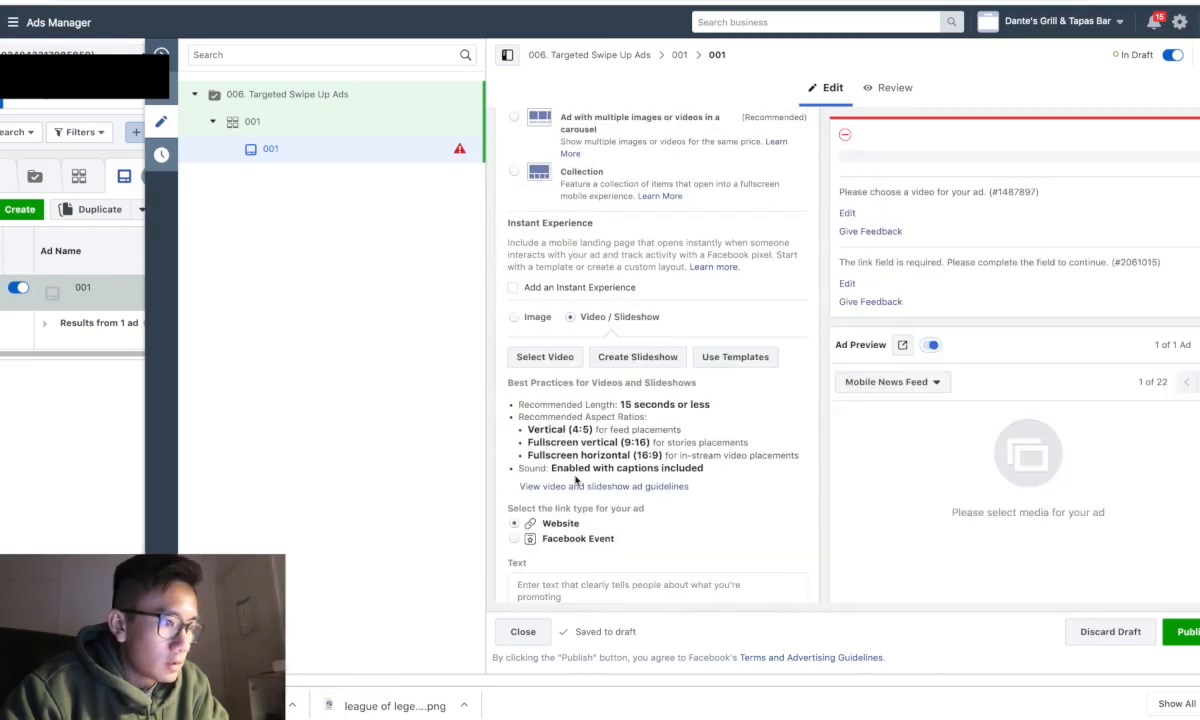
{"action": "left_click", "coordinate": [546, 357]}
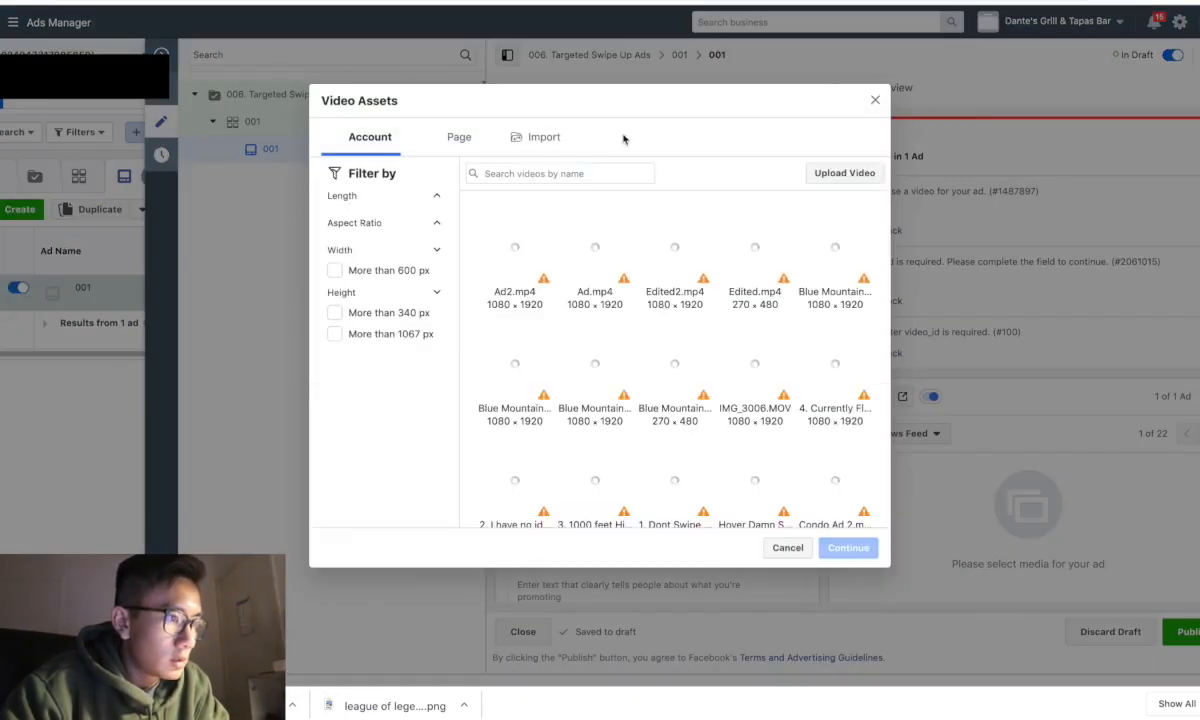
Upload a new video file from the computer to the account's video assets.
{"action": "left_click", "coordinate": [850, 184]}
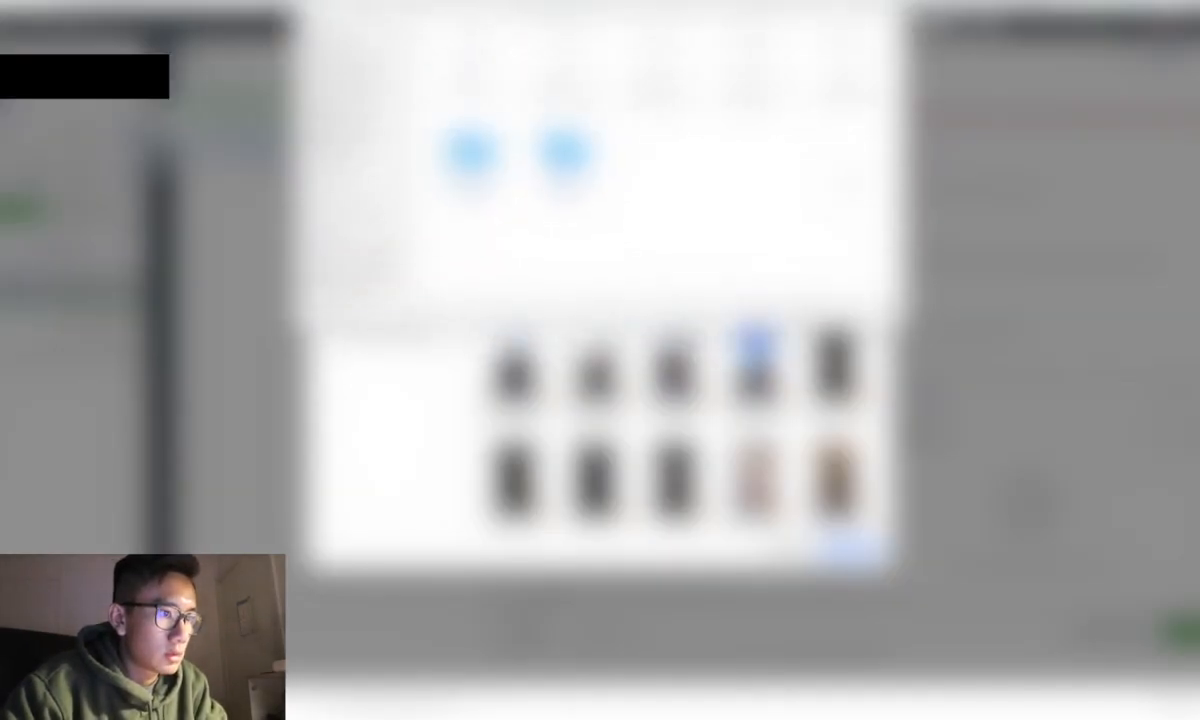
{"action": "left_click", "coordinate": [560, 14]}
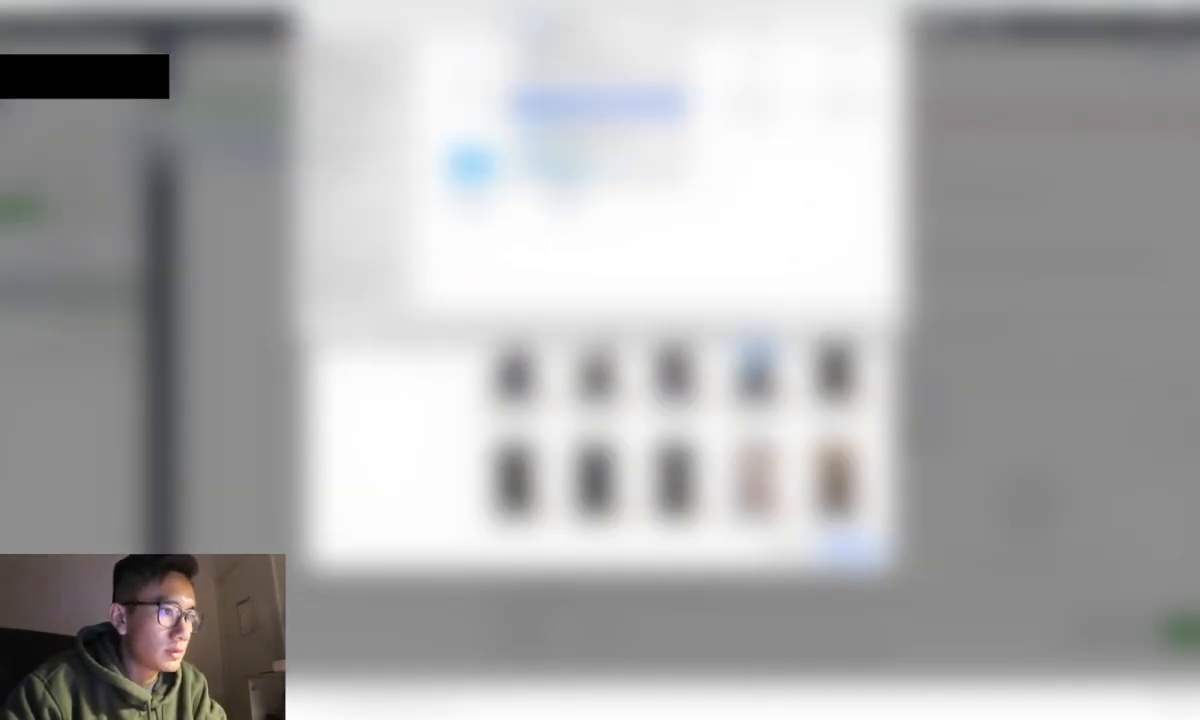
{"action": "left_click", "coordinate": [585, 103]}
{"action": "left_click_drag", "start_coordinate": [430, 70], "coordinate": [785, 100]}
{"action": "left_click", "coordinate": [862, 330]}
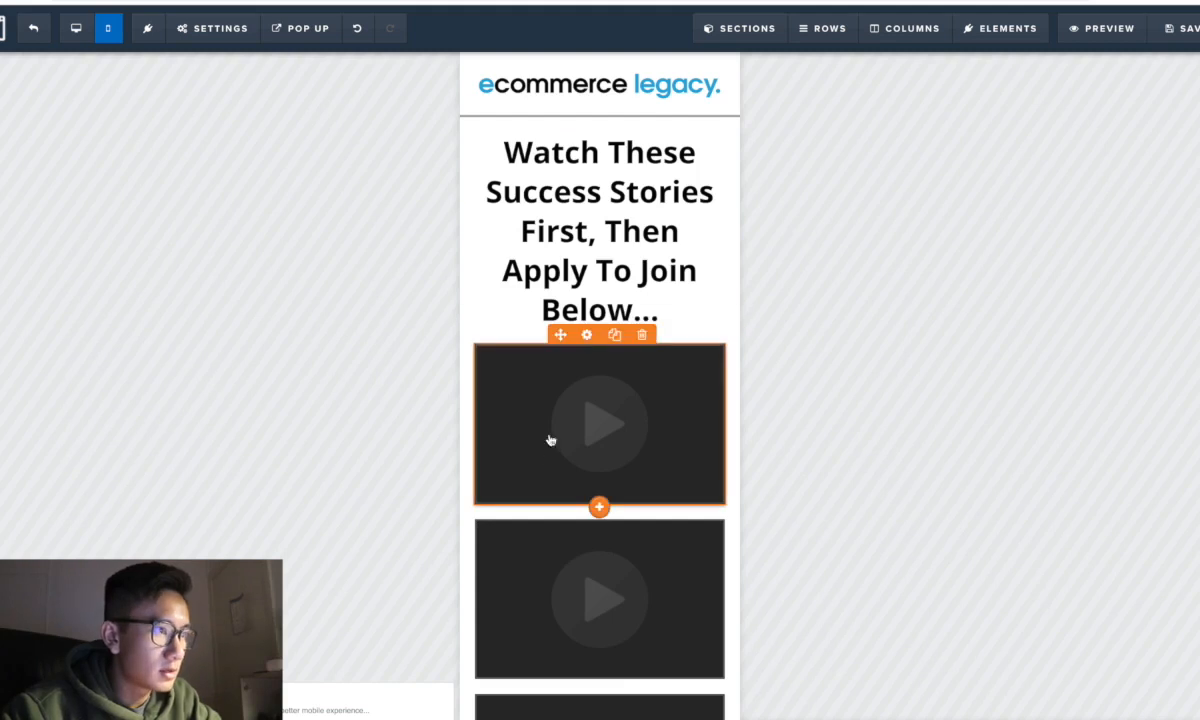
Leave the ClickFunnels page editor, glance at the Optin control page's split test settings, and open the Optin page's link.
{"action": "left_click", "coordinate": [28, 34]}
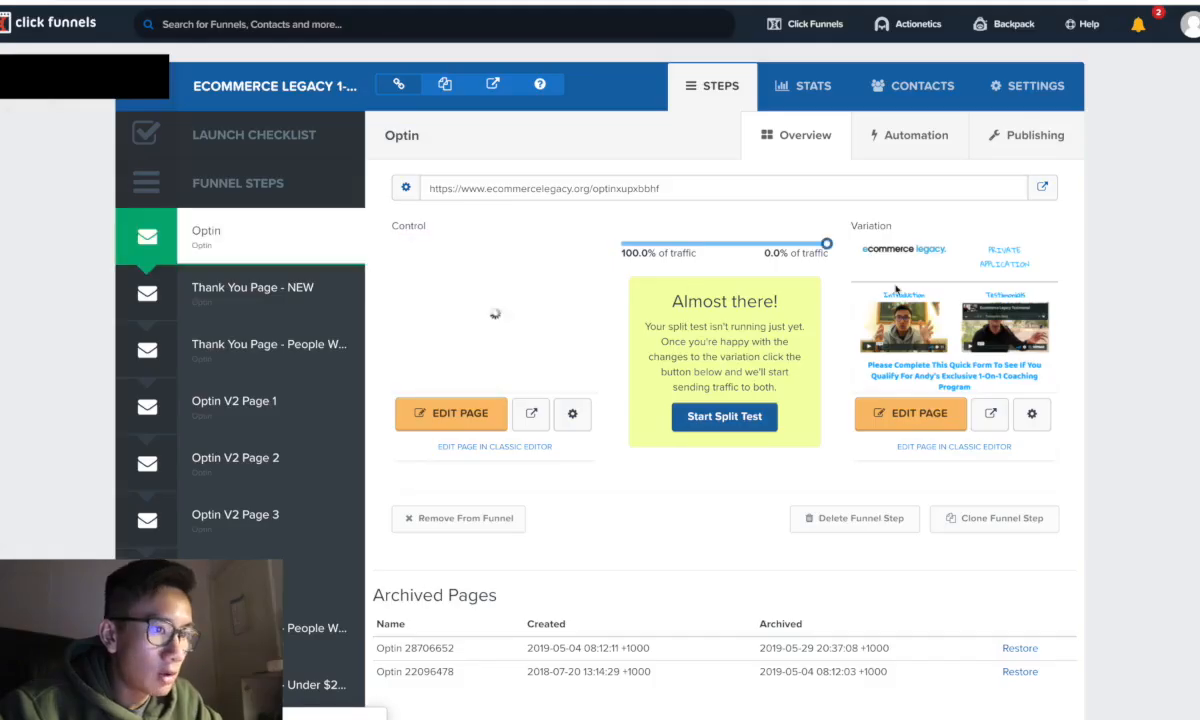
{"action": "left_click", "coordinate": [572, 427]}
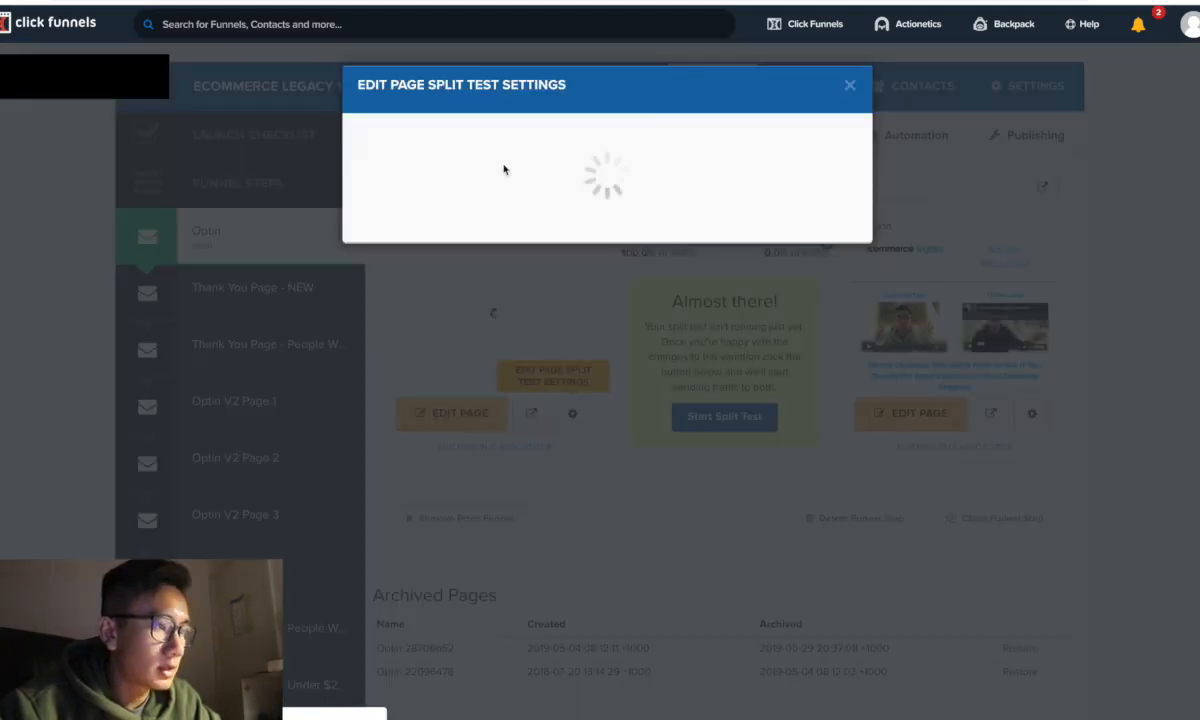
{"action": "left_click", "coordinate": [901, 70]}
{"action": "left_click", "coordinate": [1042, 186]}
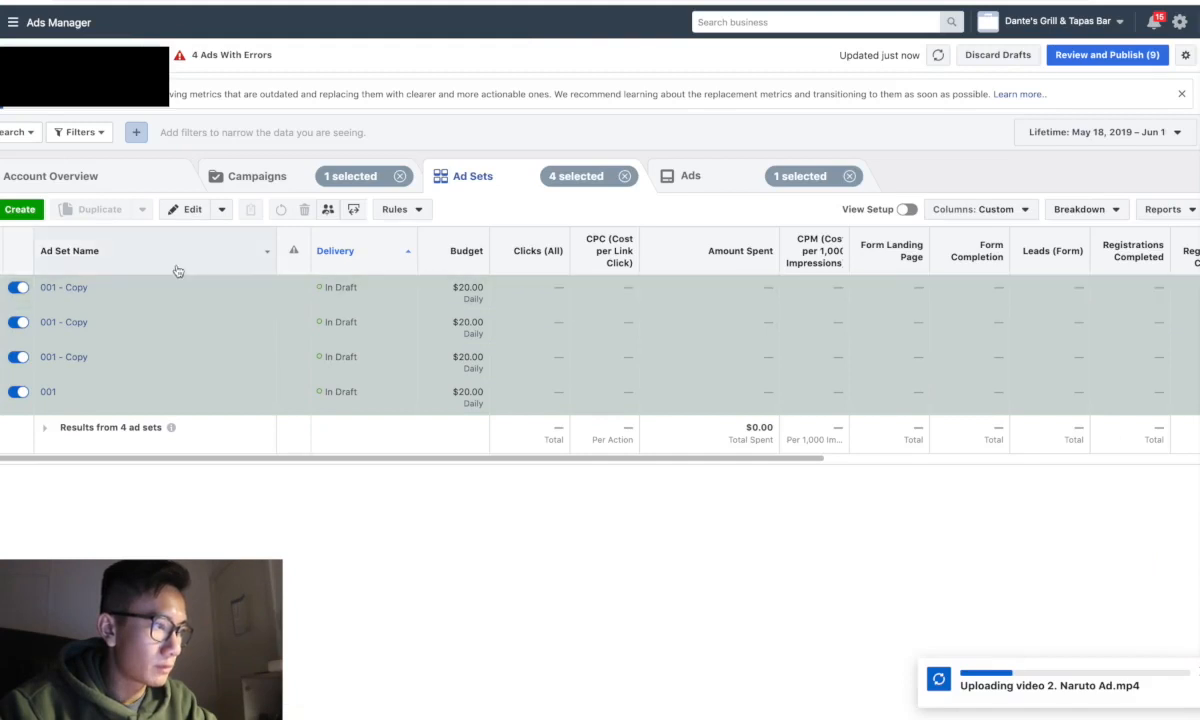
{"action": "left_click", "coordinate": [690, 176]}
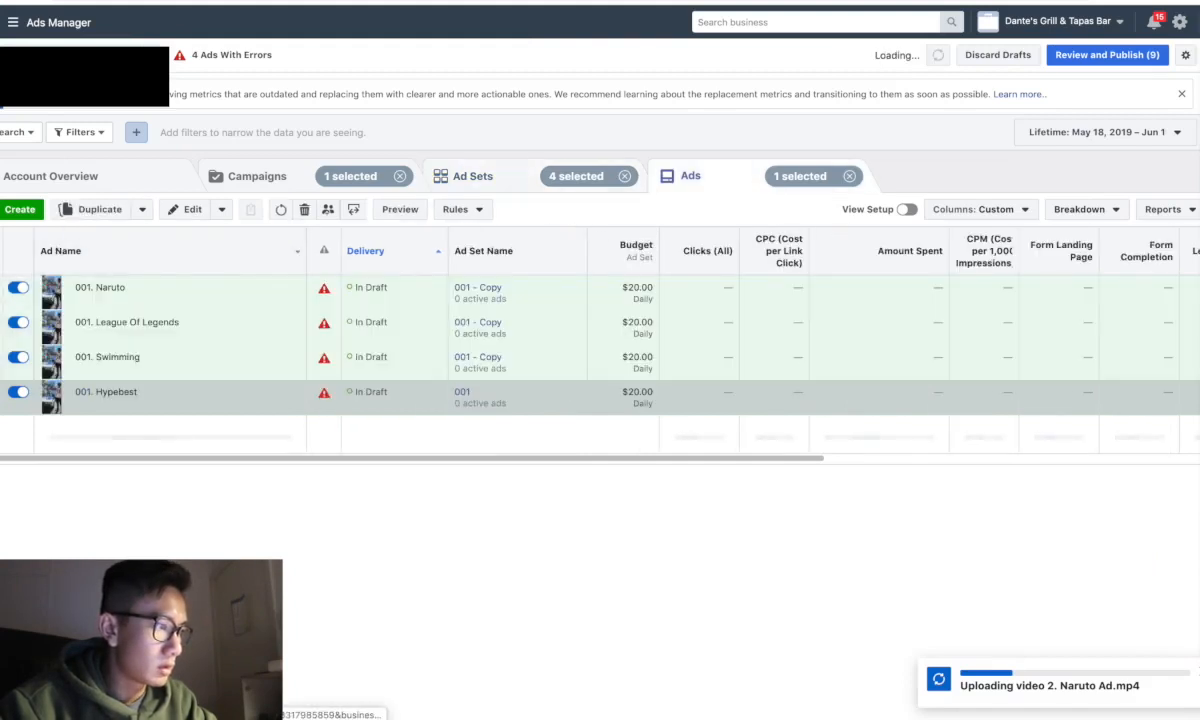
{"action": "left_click", "coordinate": [12, 250]}
{"action": "left_click", "coordinate": [187, 215]}
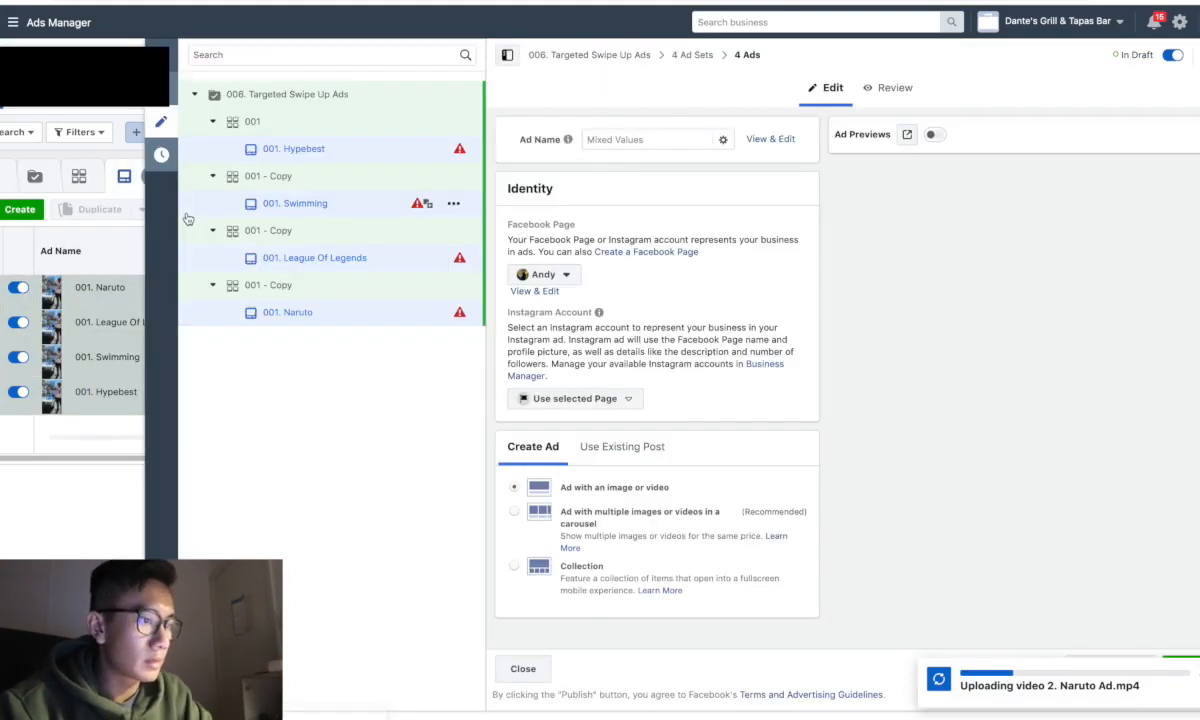
{"action": "scroll", "coordinate": [748, 451], "scroll_direction": "down", "scroll_amount": 10}
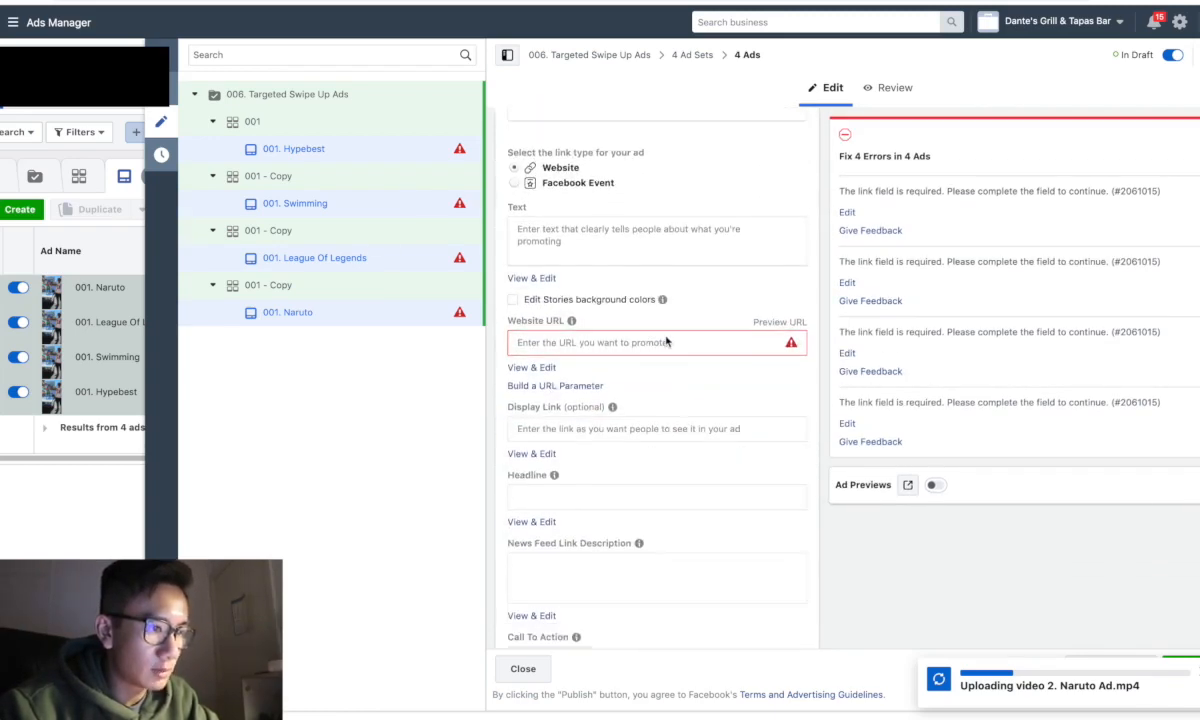
{"action": "left_click", "coordinate": [660, 342]}
{"action": "type", "text": "https://www.ecommercelegacy.org/1on1"}
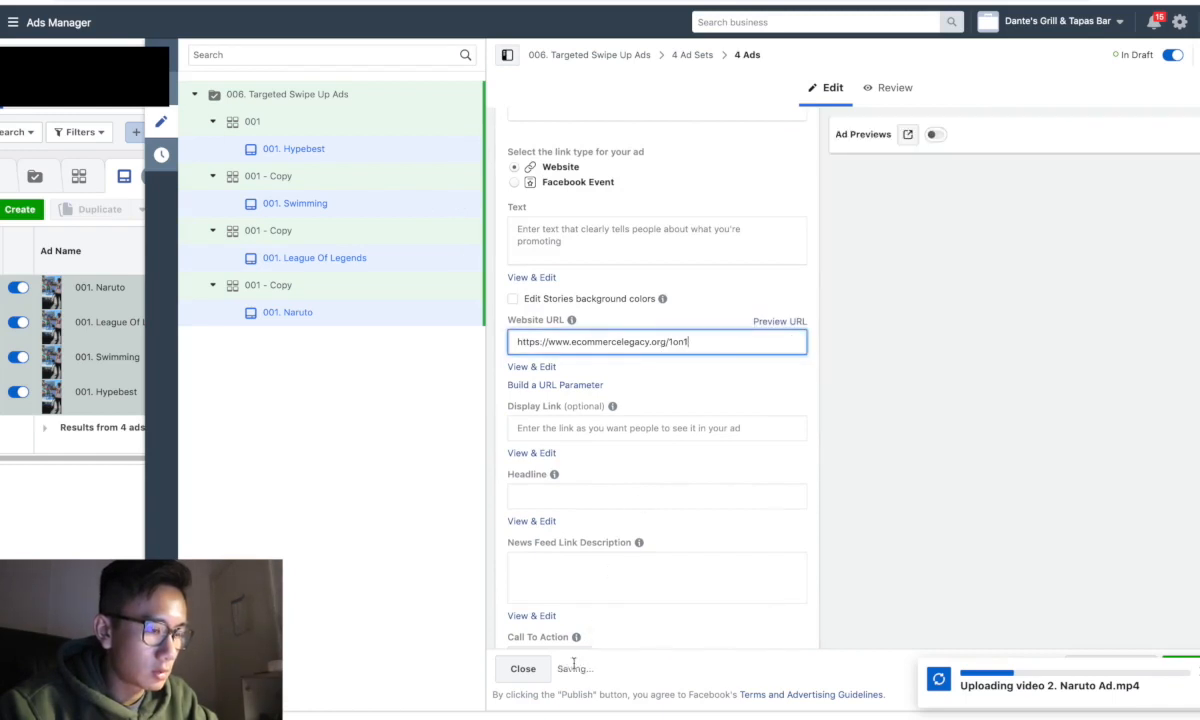
Review the call to action options and the tracking settings of the four ads.
{"action": "scroll", "coordinate": [597, 609], "scroll_direction": "down", "scroll_amount": 1}
{"action": "left_click", "coordinate": [577, 578]}
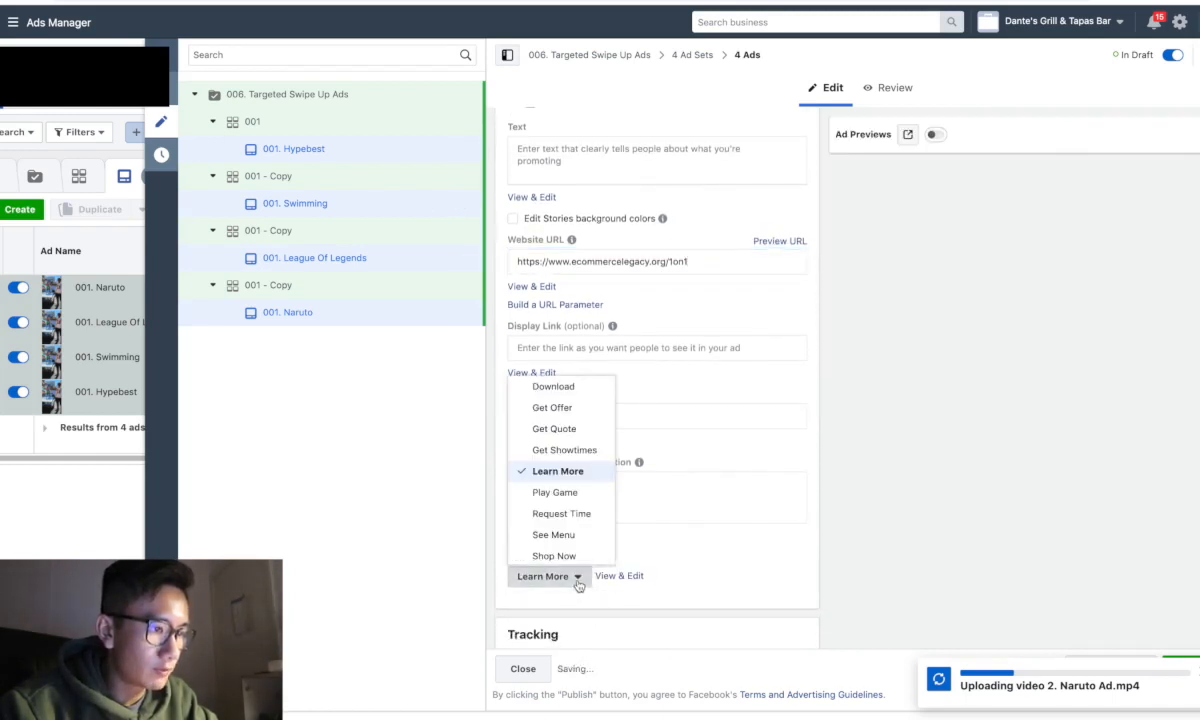
{"action": "left_click", "coordinate": [666, 497]}
{"action": "left_click", "coordinate": [638, 348]}
{"action": "scroll", "coordinate": [654, 365], "scroll_direction": "down", "scroll_amount": 4}
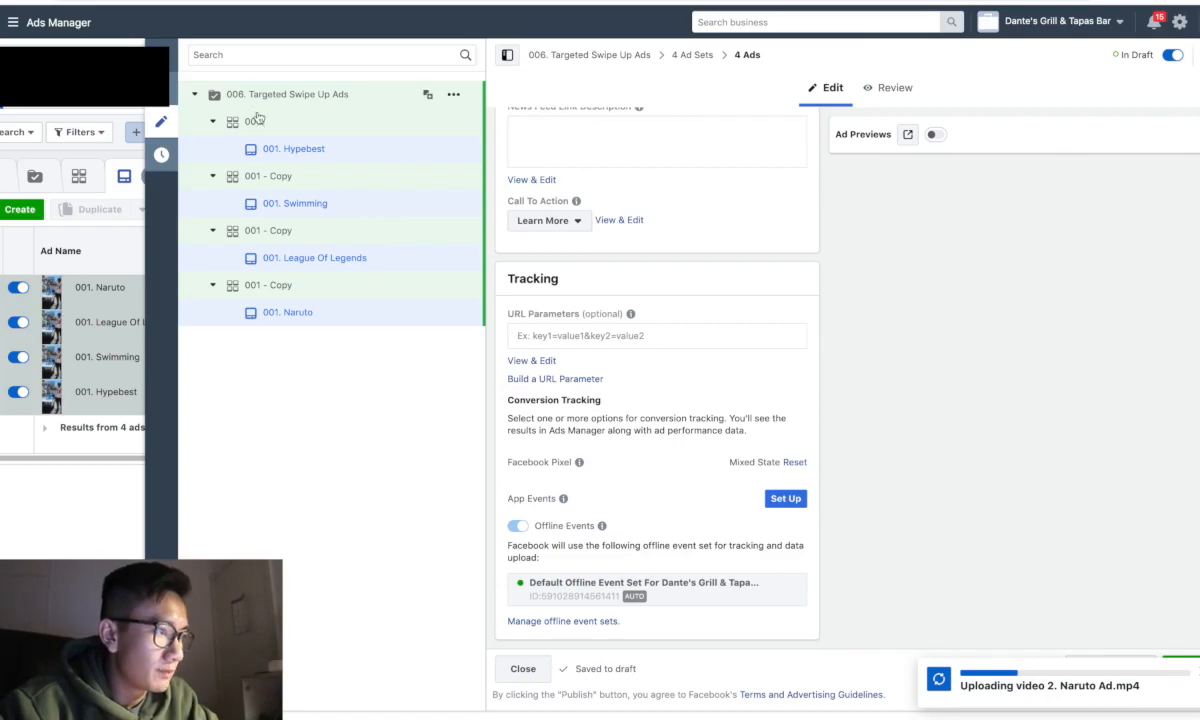
Open the four ad sets for joint editing, rename each to "001 -", and save the names to draft.
{"action": "left_click", "coordinate": [160, 45]}
{"action": "left_click", "coordinate": [643, 316]}
{"action": "left_click", "coordinate": [197, 211]}
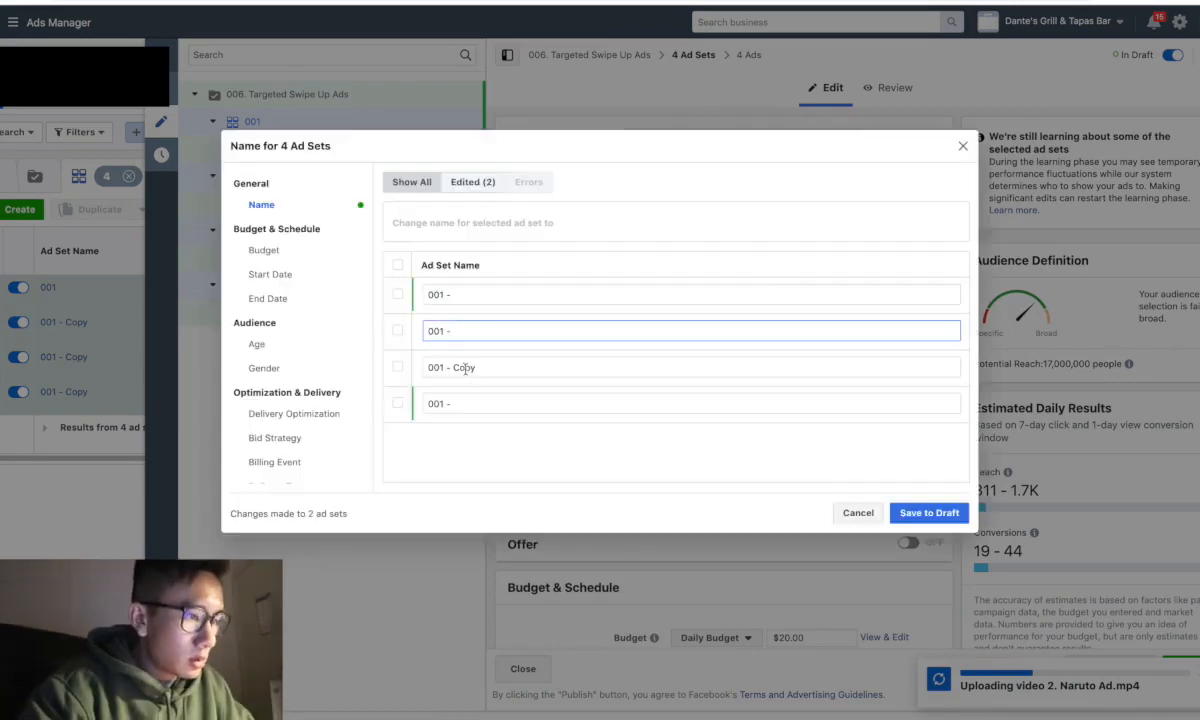
{"action": "left_click", "coordinate": [927, 509]}
Set the conversion window of the four ad sets to 1 day click or view.
{"action": "scroll", "coordinate": [687, 475], "scroll_direction": "down", "scroll_amount": 3}
{"action": "scroll", "coordinate": [687, 474], "scroll_direction": "down", "scroll_amount": 10}
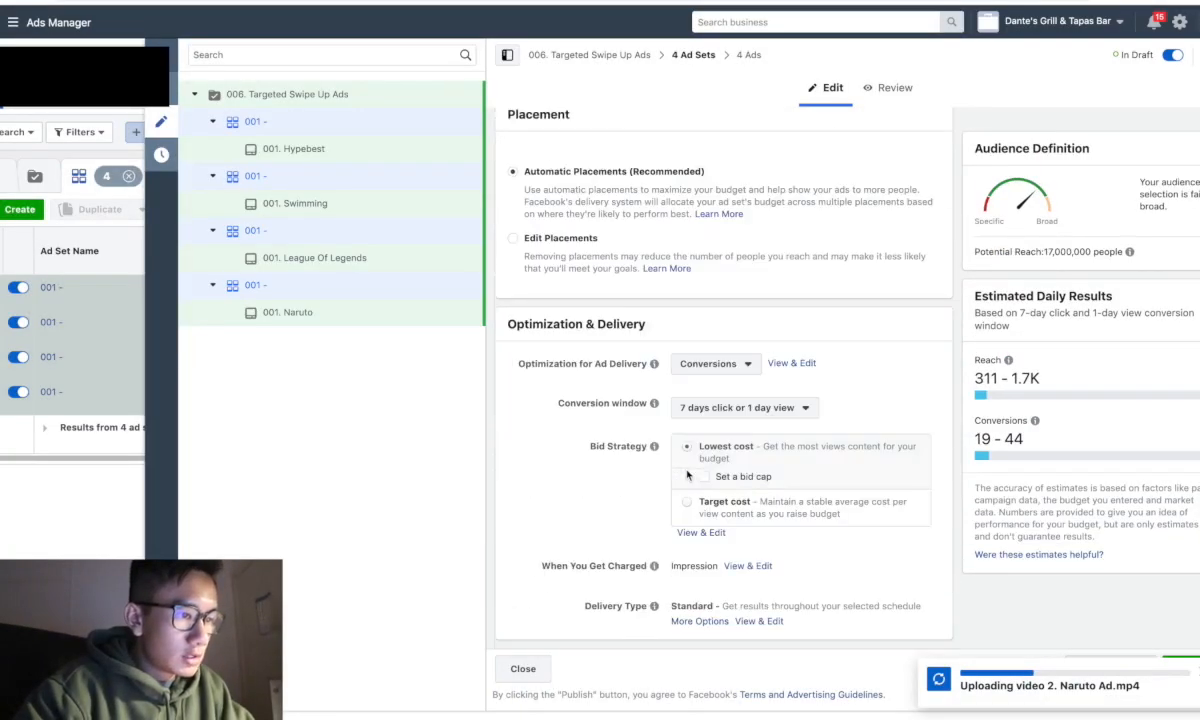
{"action": "left_click", "coordinate": [740, 409]}
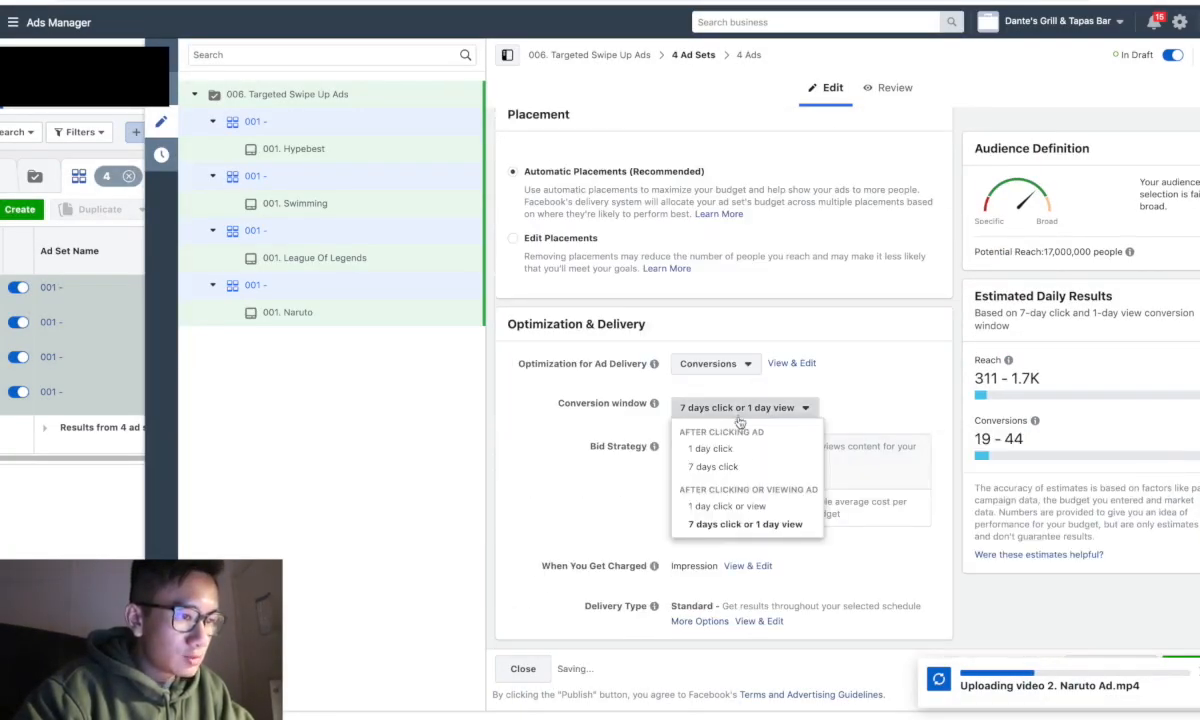
{"action": "left_click", "coordinate": [724, 507]}
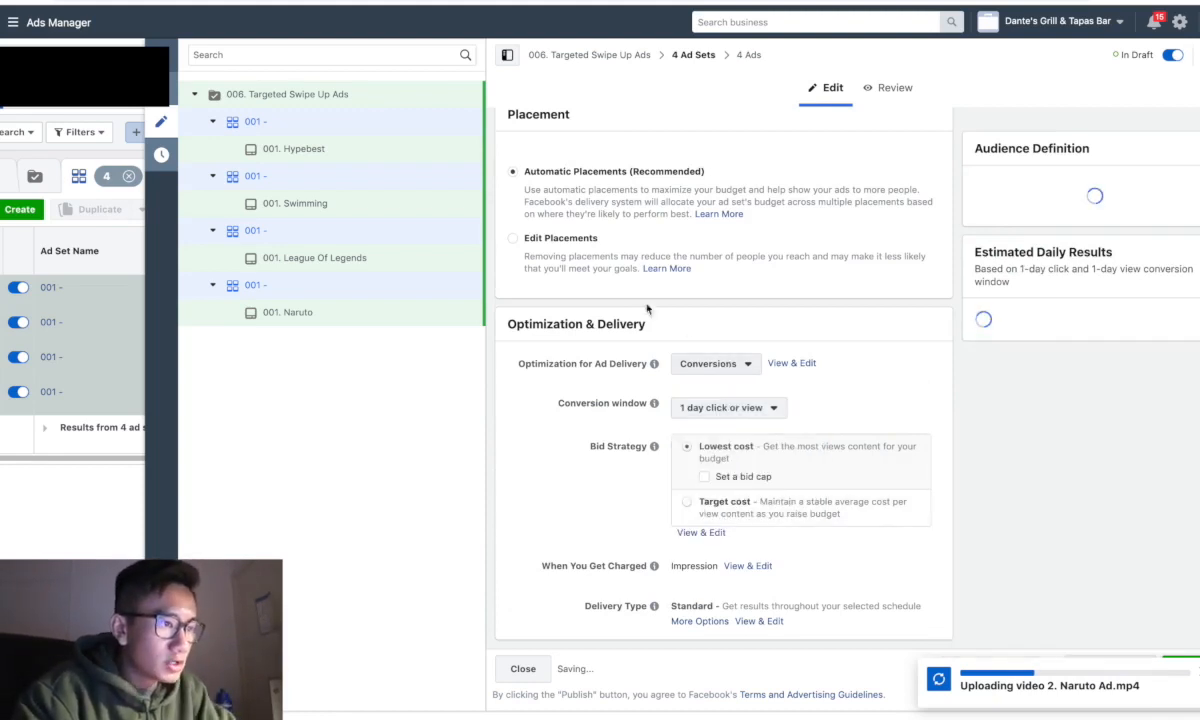
Switch to Edit Placements and keep only Stories selected under Facebook and Instagram for the four ad sets.
{"action": "left_click", "coordinate": [578, 241]}
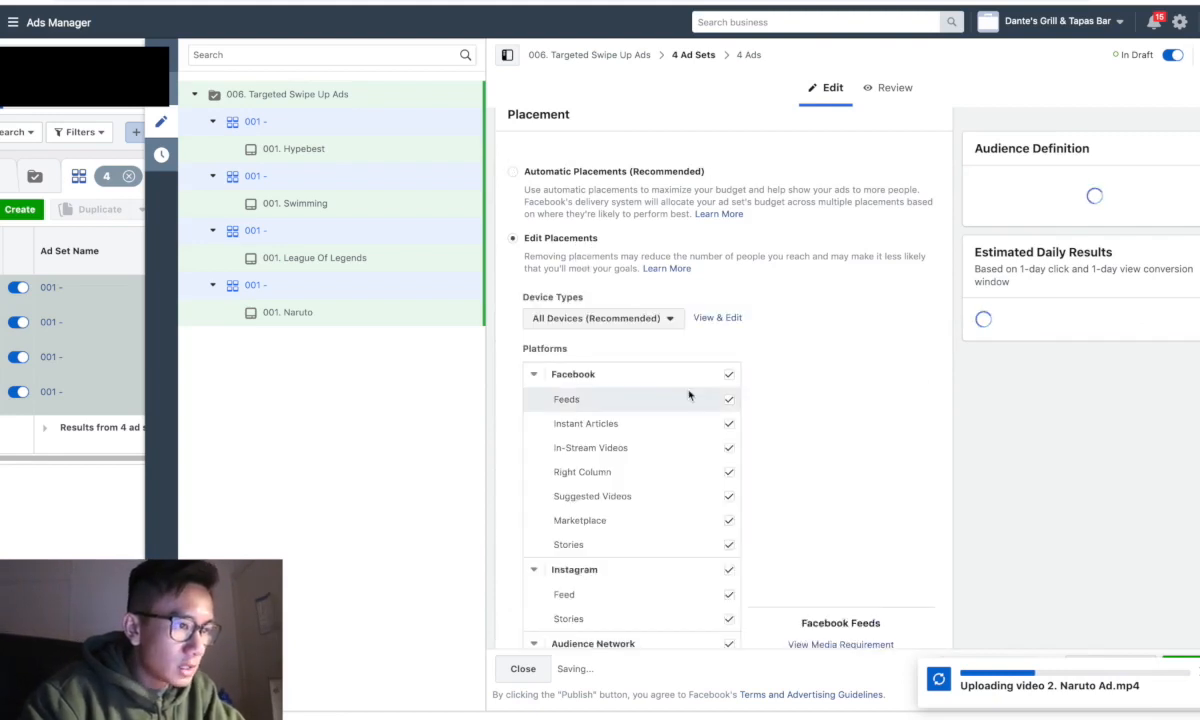
{"action": "scroll", "coordinate": [688, 394], "scroll_direction": "down", "scroll_amount": 1}
{"action": "left_click", "coordinate": [731, 332]}
{"action": "scroll", "coordinate": [731, 332], "scroll_direction": "down", "scroll_amount": 3}
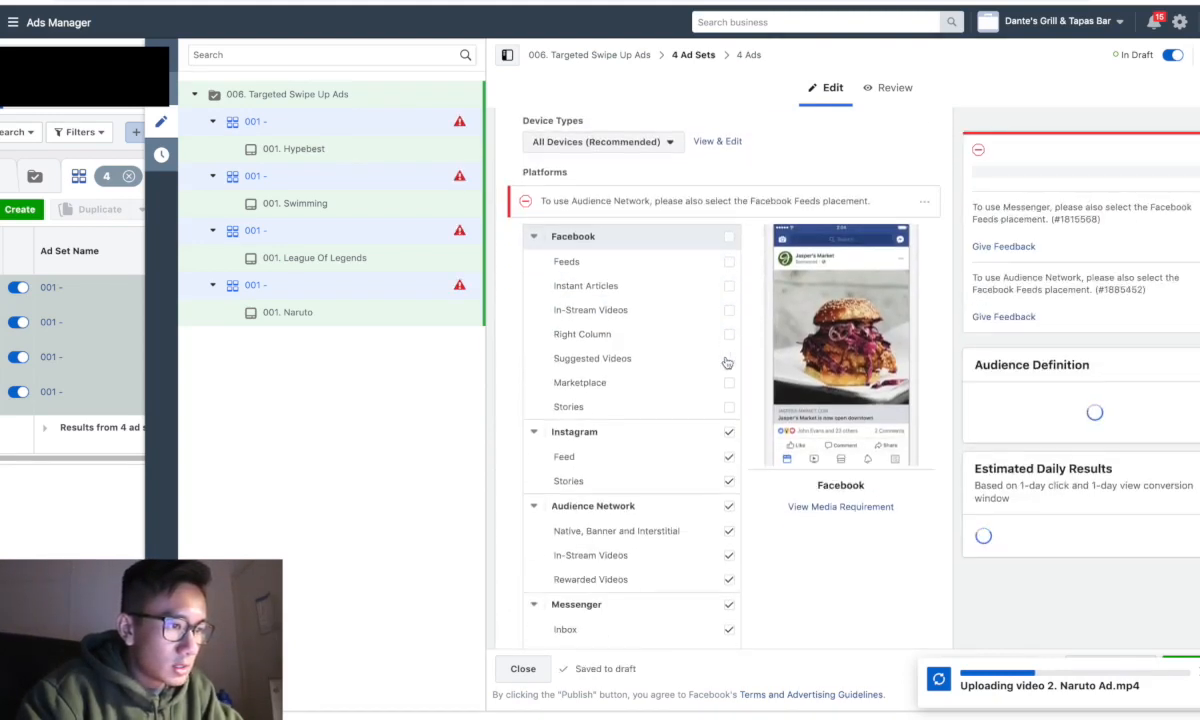
{"action": "left_click", "coordinate": [729, 463]}
{"action": "left_click", "coordinate": [729, 459]}
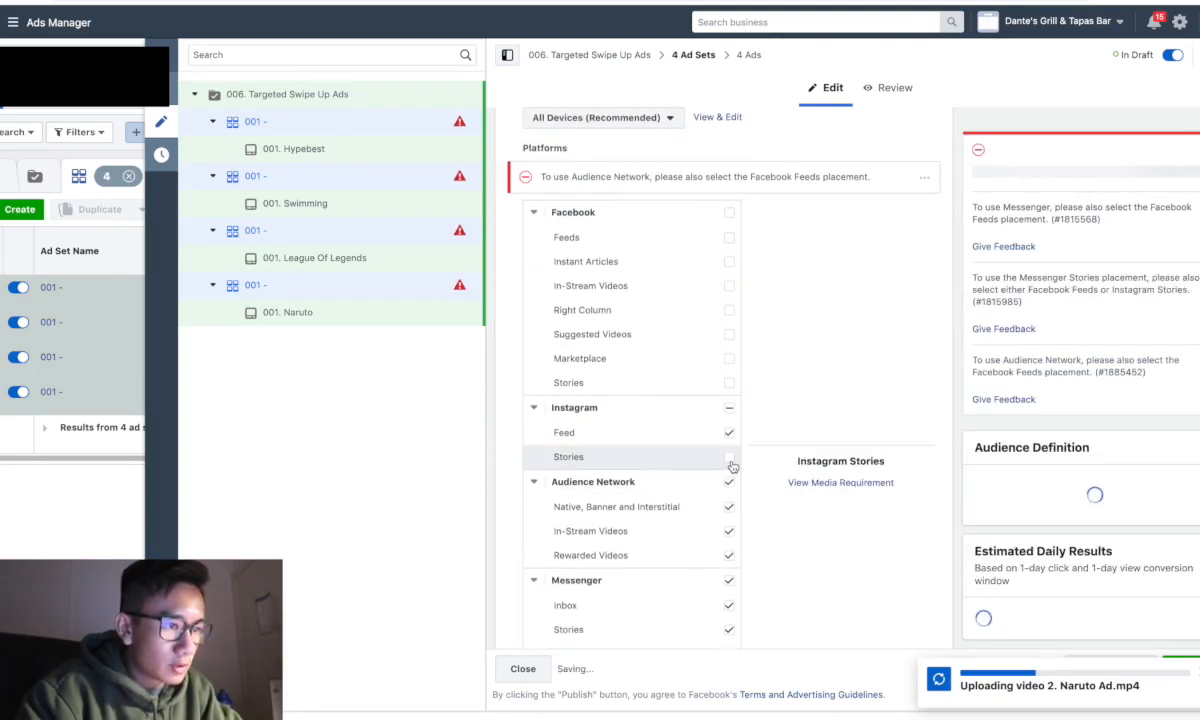
{"action": "left_click", "coordinate": [729, 432]}
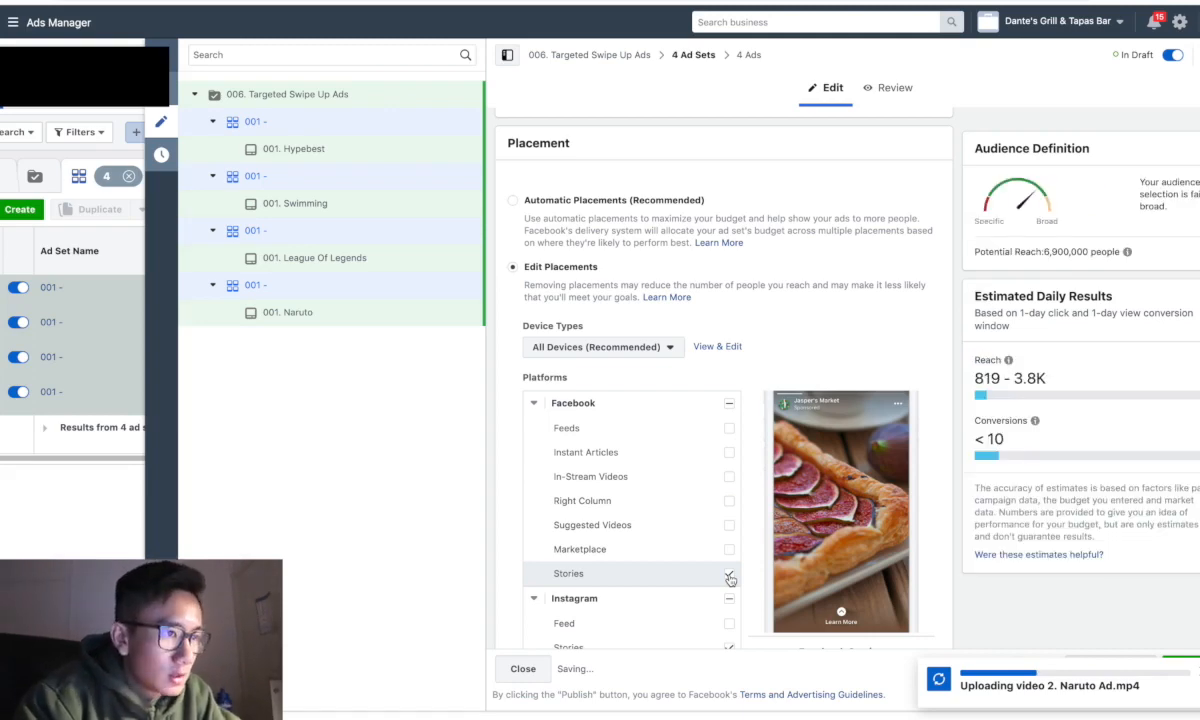
Clear the mixed website conversion event of the four ad sets and look through the available conversion events.
{"action": "scroll", "coordinate": [728, 577], "scroll_direction": "up", "scroll_amount": 15}
{"action": "left_click", "coordinate": [610, 333]}
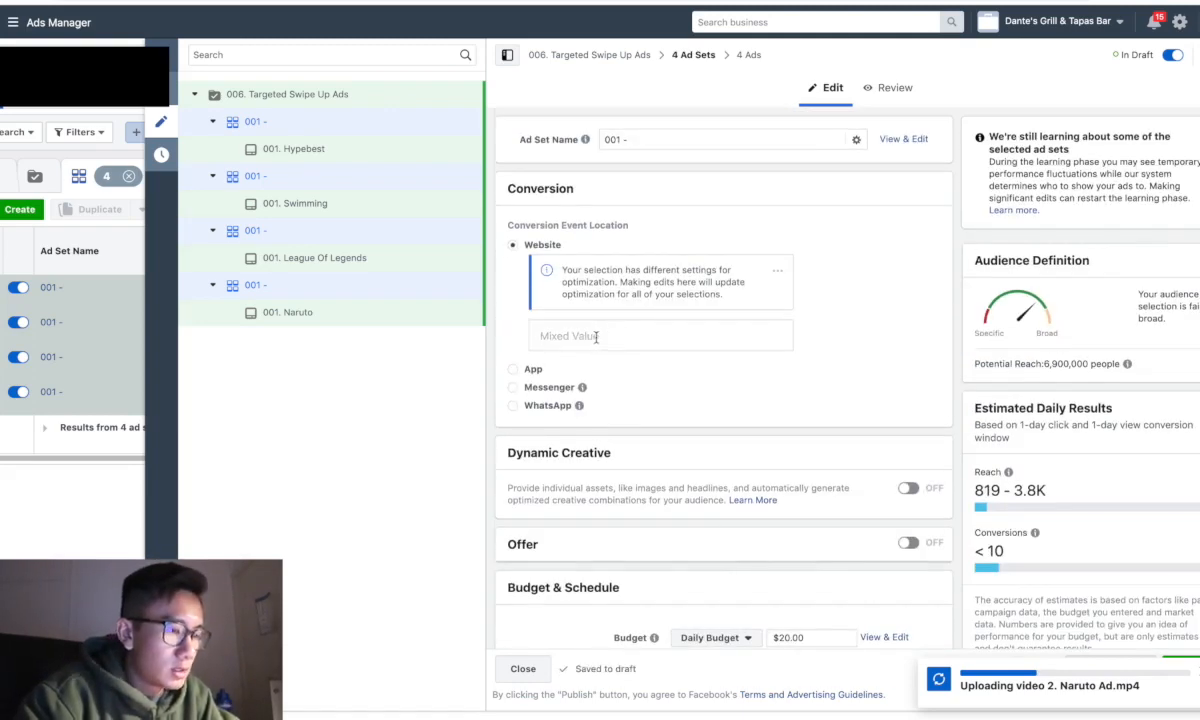
{"action": "left_click", "coordinate": [596, 337]}
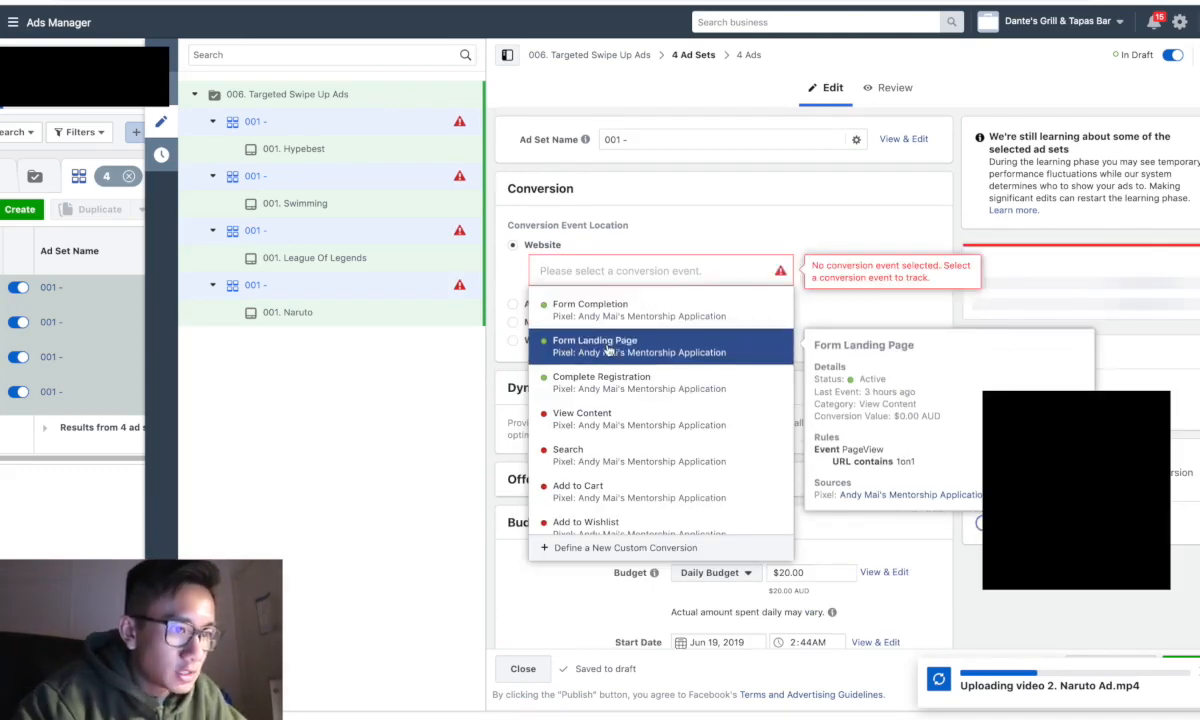
{"action": "left_click", "coordinate": [712, 228]}
Set the daily budget of the four ad sets to $1.00.
{"action": "scroll", "coordinate": [715, 521], "scroll_direction": "down", "scroll_amount": 3}
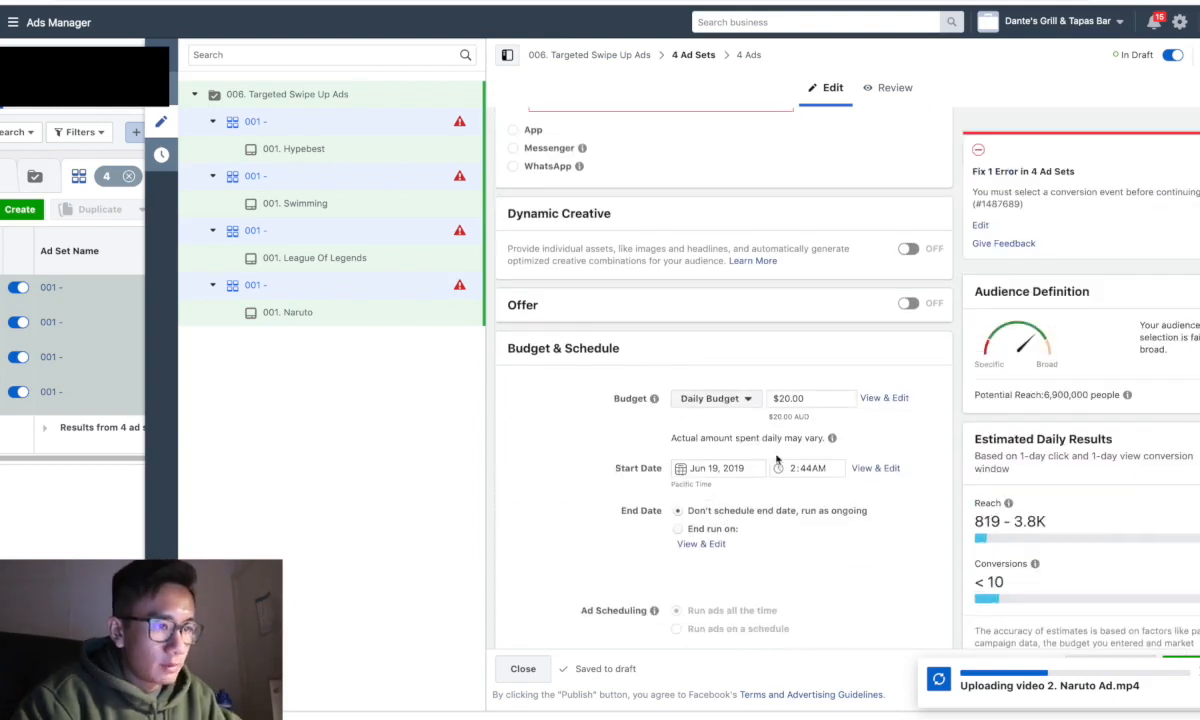
{"action": "left_click", "coordinate": [782, 398]}
{"action": "type", "text": "1"}
{"action": "left_click", "coordinate": [537, 498]}
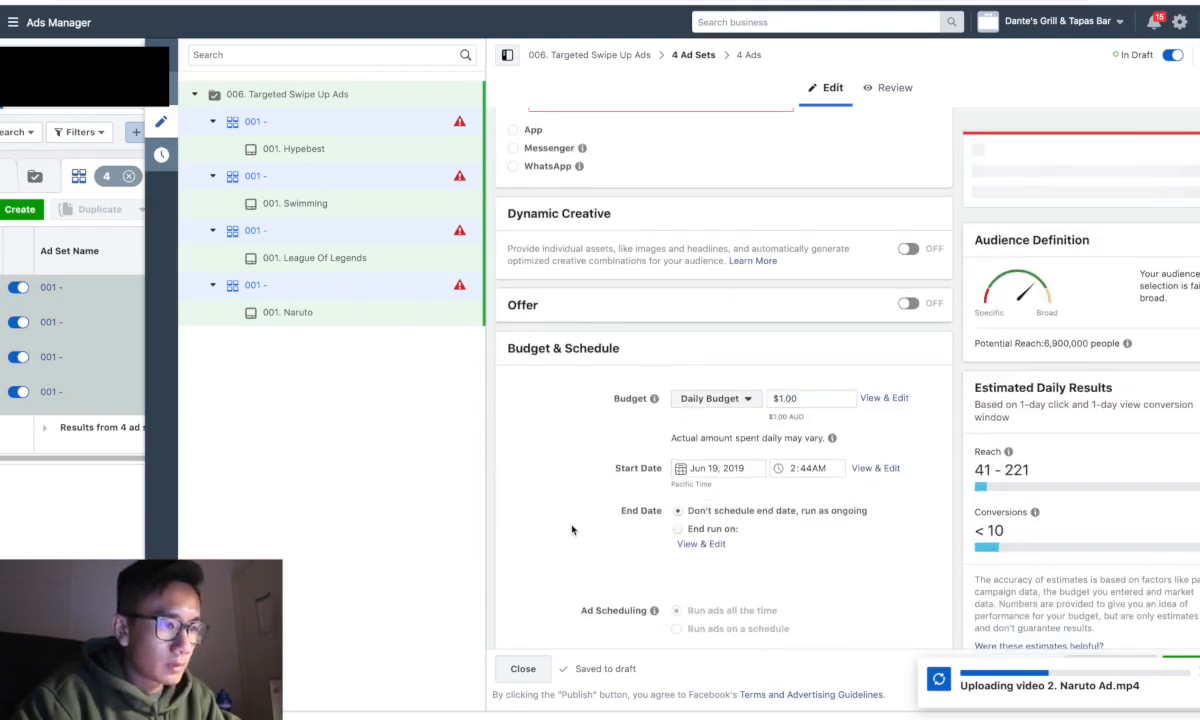
{"action": "scroll", "coordinate": [572, 525], "scroll_direction": "down", "scroll_amount": 5}
{"action": "left_click", "coordinate": [775, 392]}
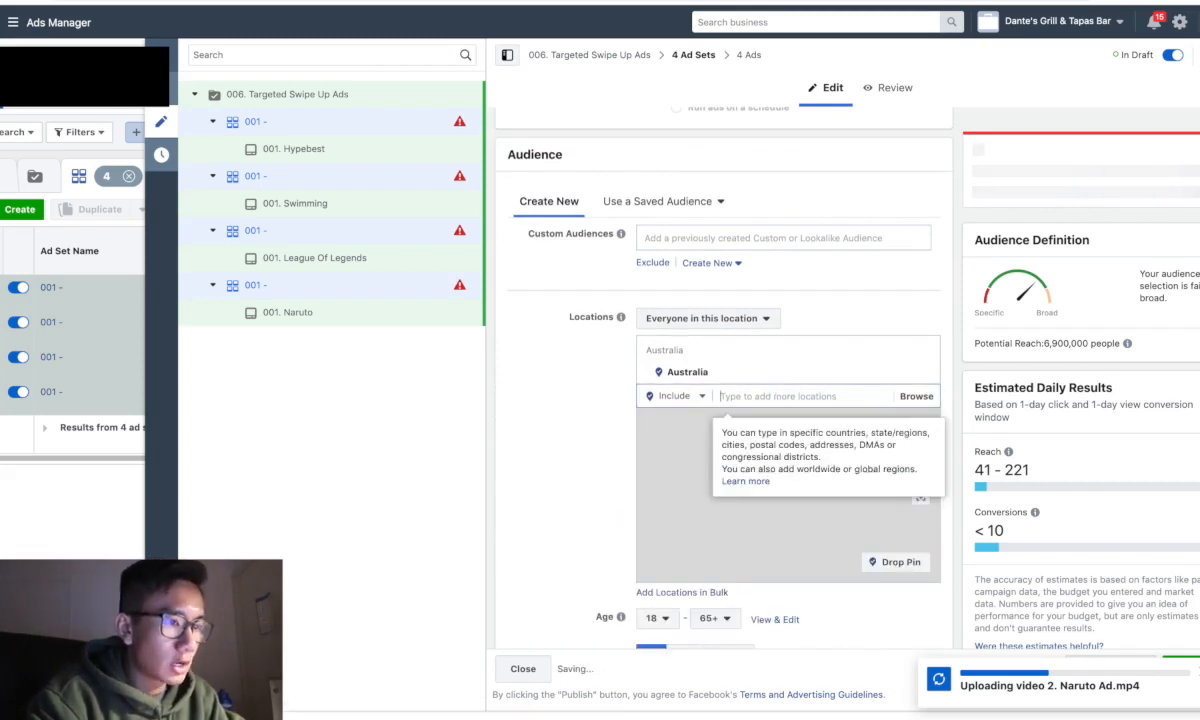
{"action": "type", "text": "united"}
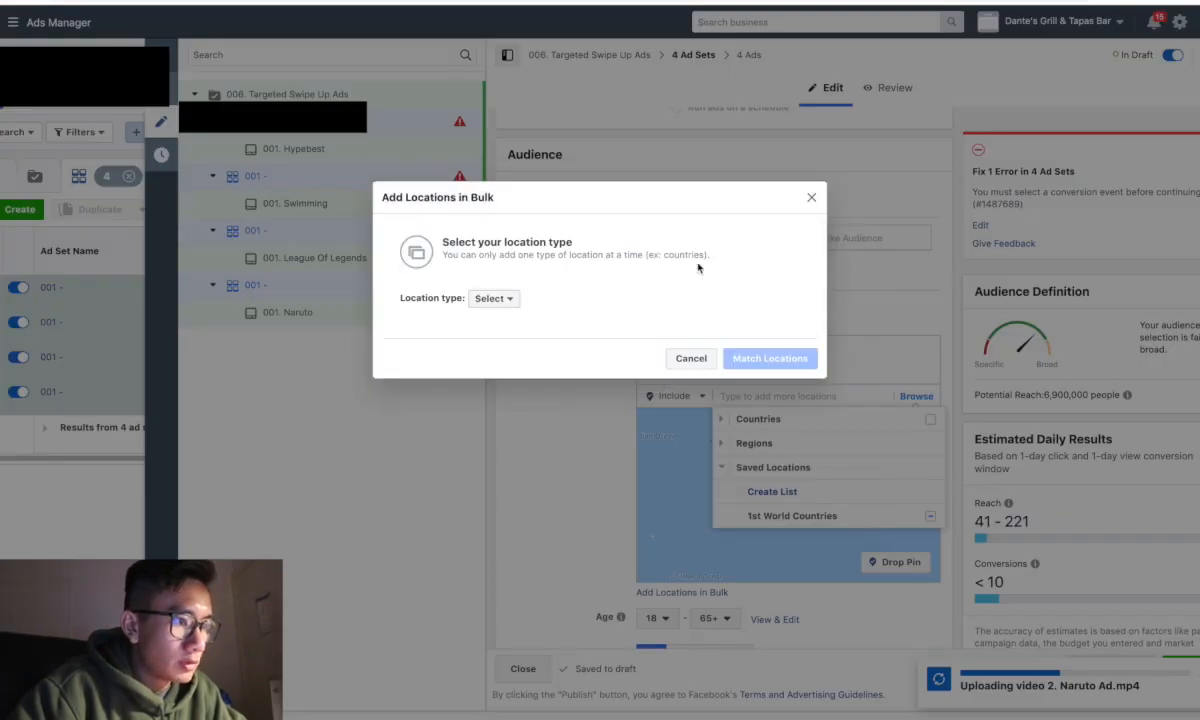
Enter Australia, New Zealand, United States, Canada and United Kingdom as countries in the bulk location list and match them.
{"action": "left_click", "coordinate": [487, 309]}
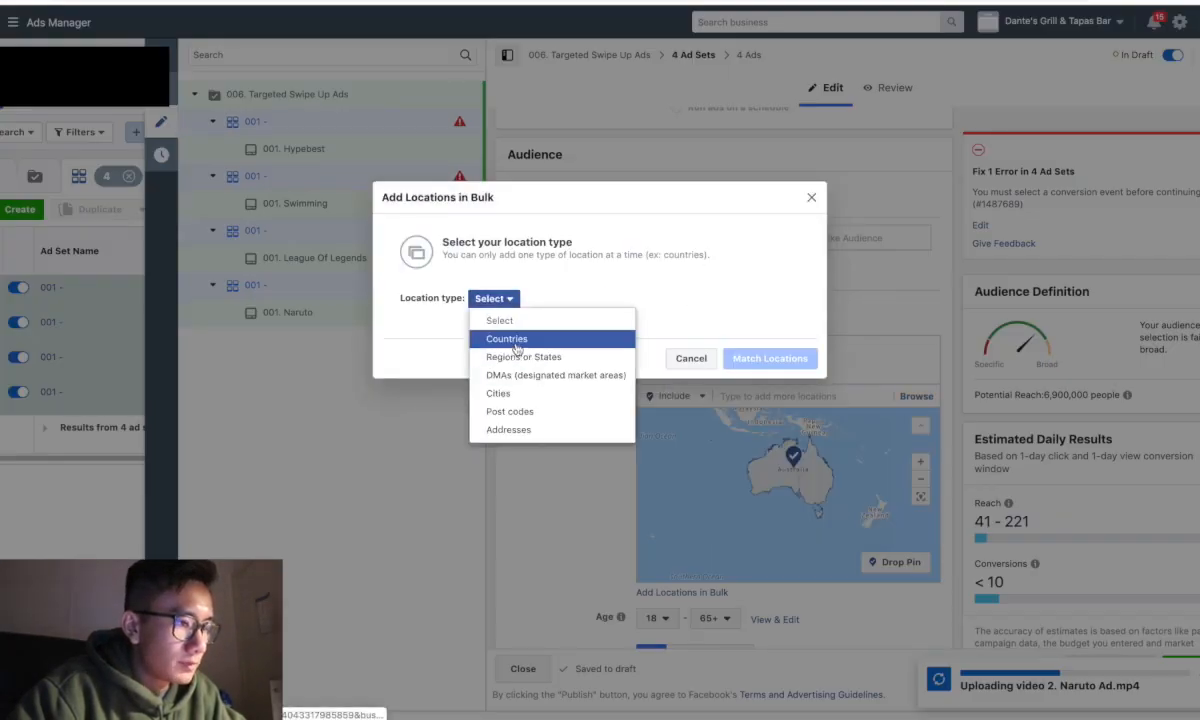
{"action": "left_click", "coordinate": [485, 330]}
{"action": "left_click", "coordinate": [494, 298]}
{"action": "type", "text": "Australia"}
{"action": "key", "text": "Return"}
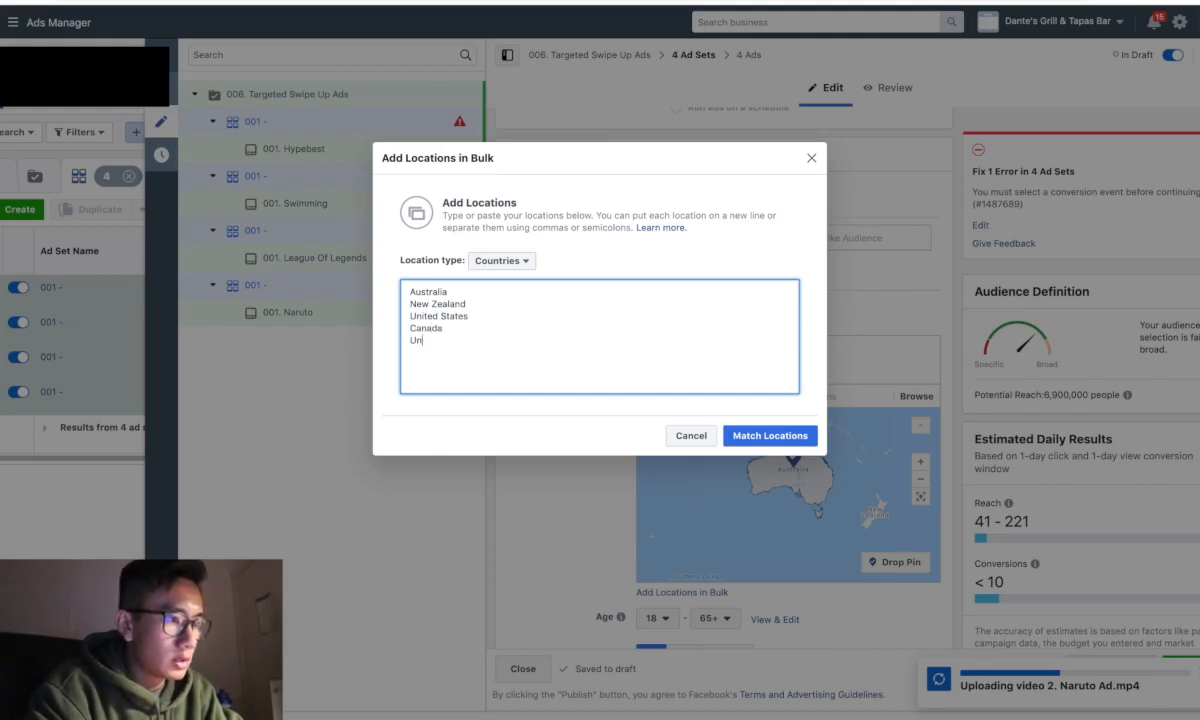
{"action": "type", "text": "dom"}
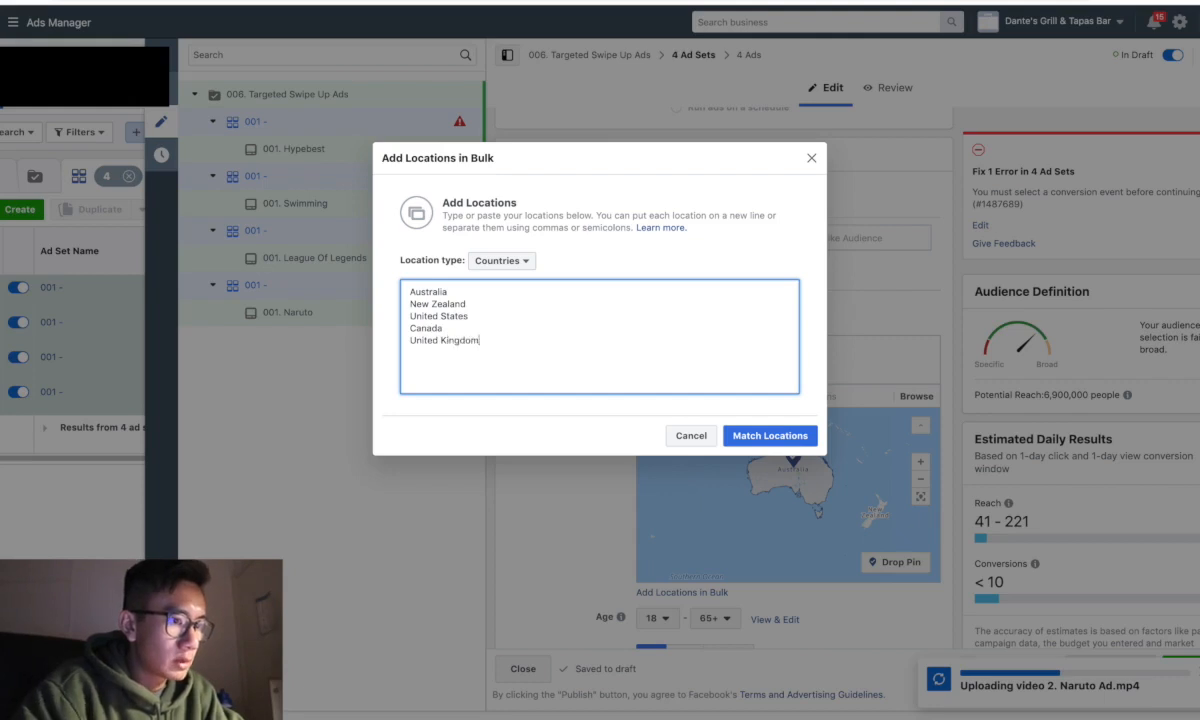
{"action": "left_click", "coordinate": [767, 436]}
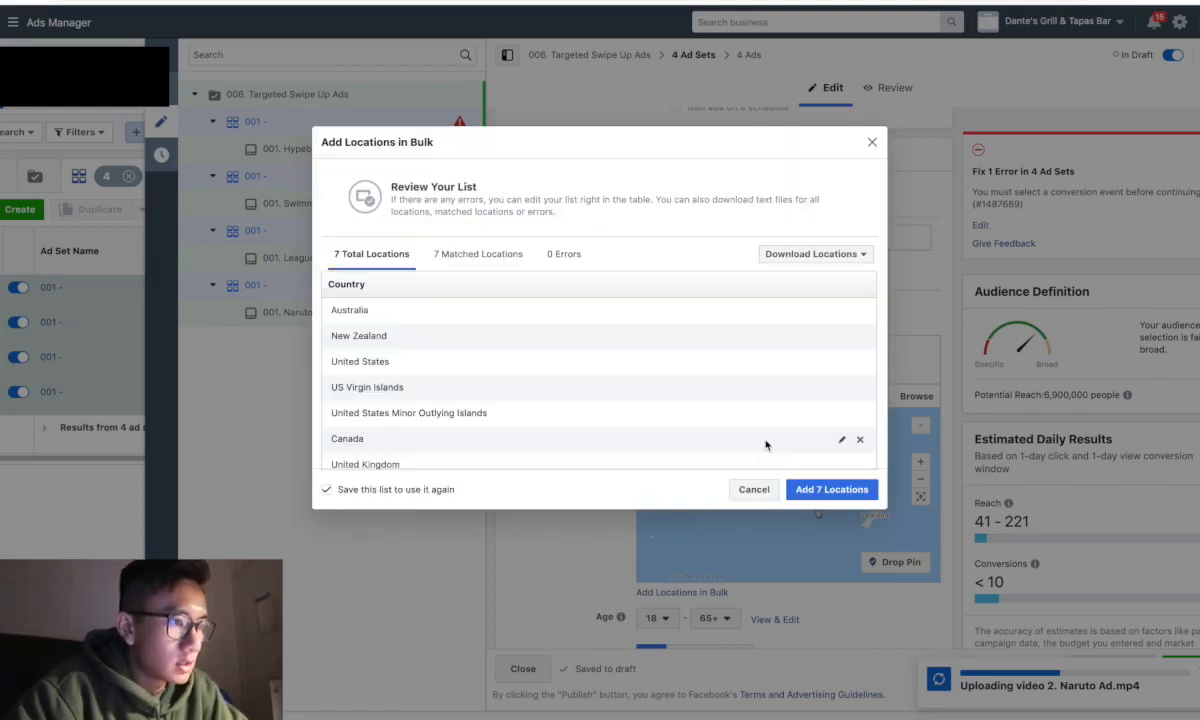
Add all the matched locations to the four ad sets and save the location list as Top 5 Countries.
{"action": "scroll", "coordinate": [724, 423], "scroll_direction": "down", "scroll_amount": 1}
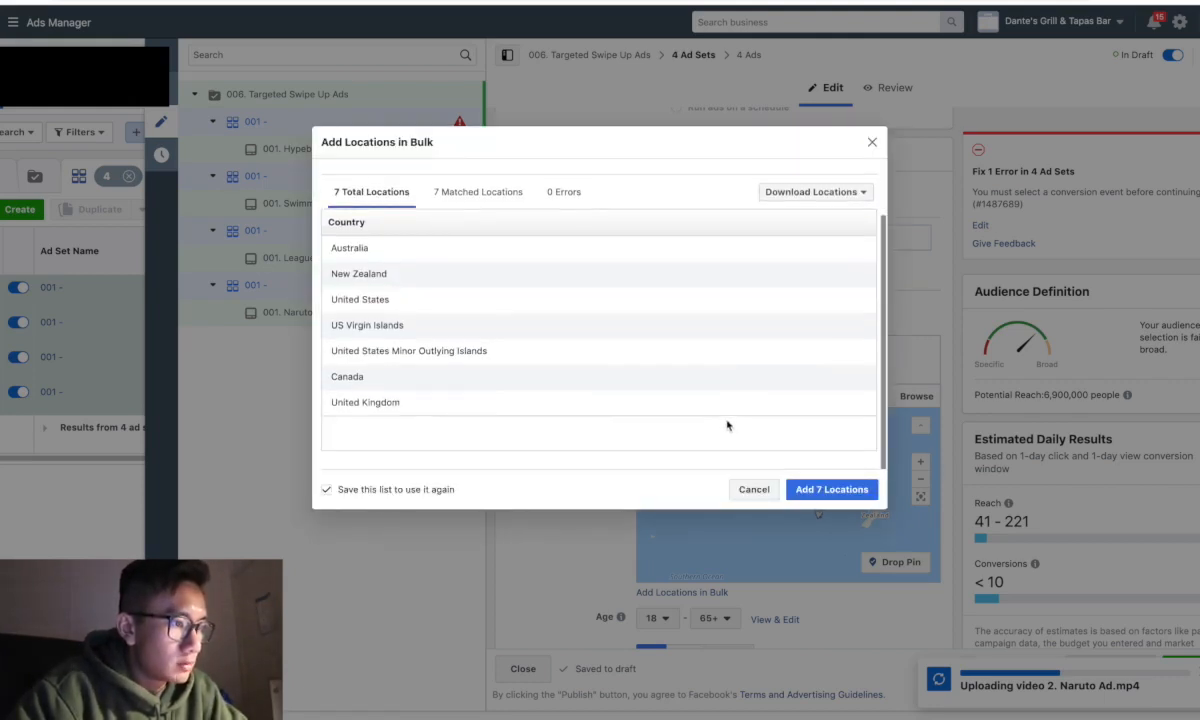
{"action": "scroll", "coordinate": [730, 424], "scroll_direction": "up", "scroll_amount": 1}
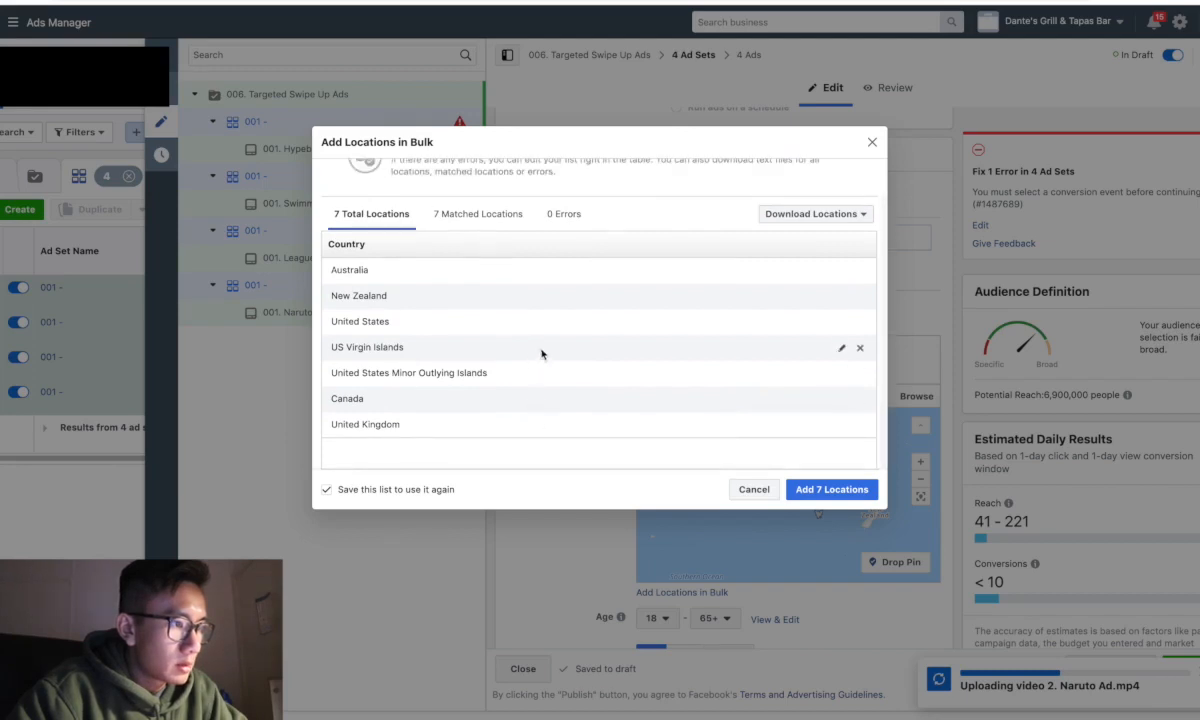
{"action": "left_click", "coordinate": [831, 490]}
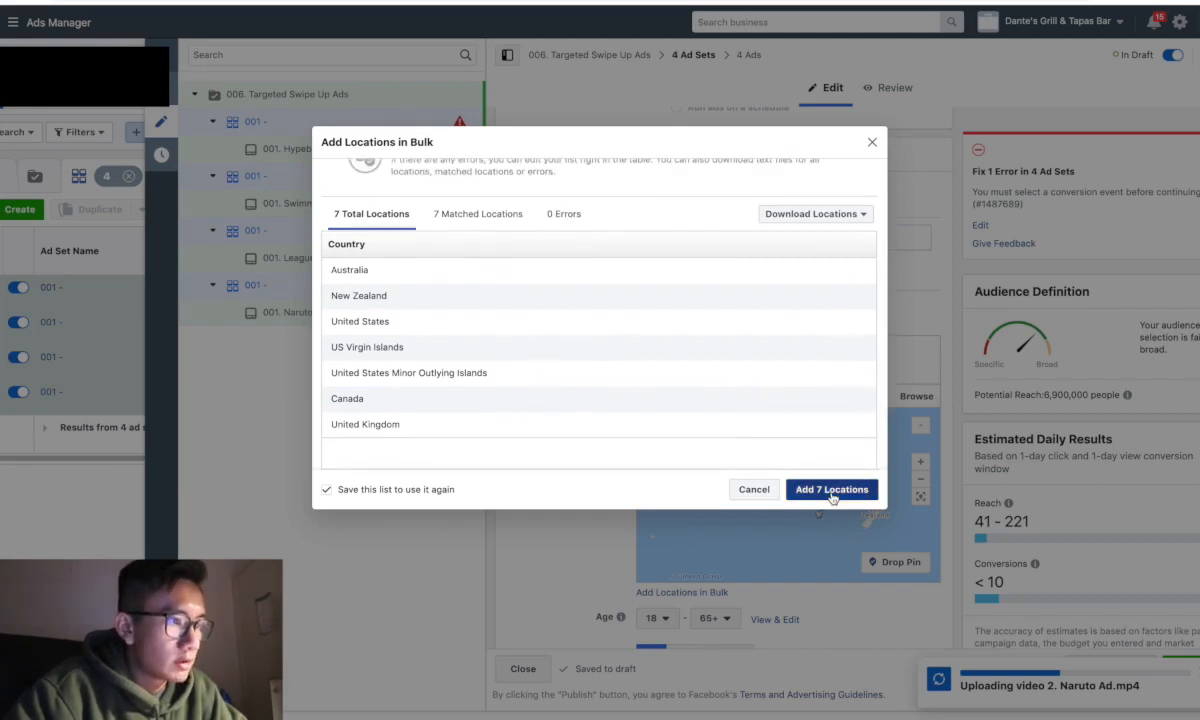
{"action": "left_click", "coordinate": [654, 299]}
{"action": "type", "text": "Top 5 Co"}
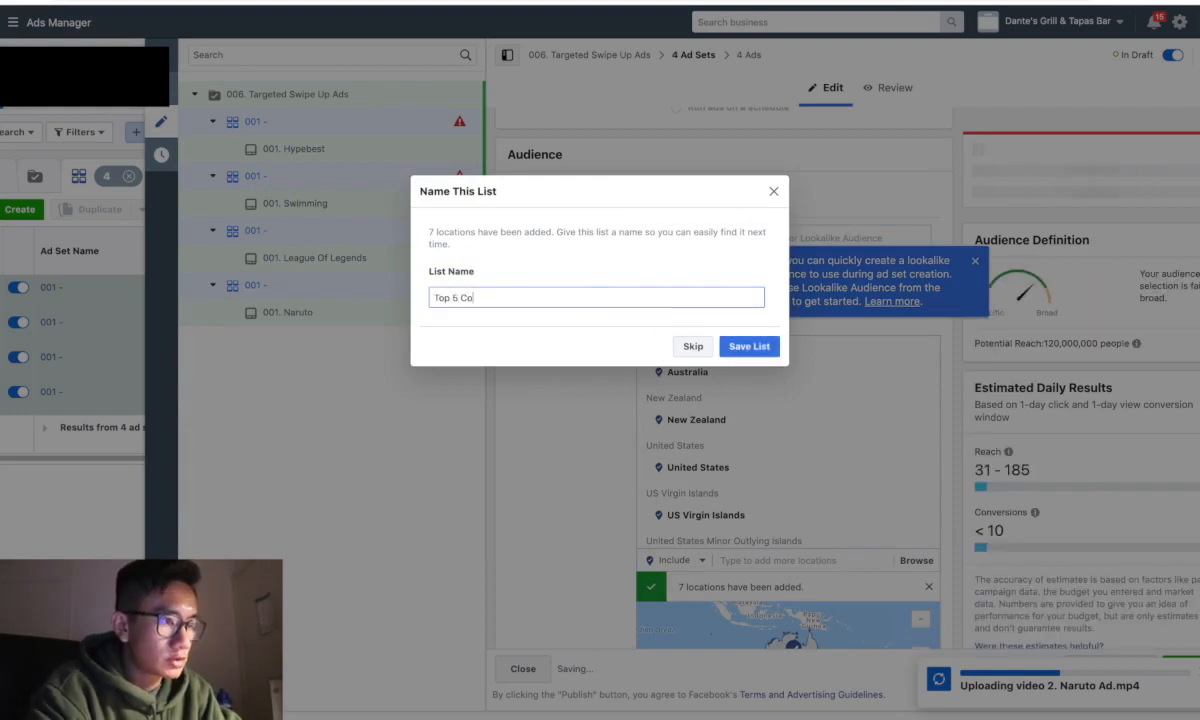
{"action": "type", "text": "untr"}
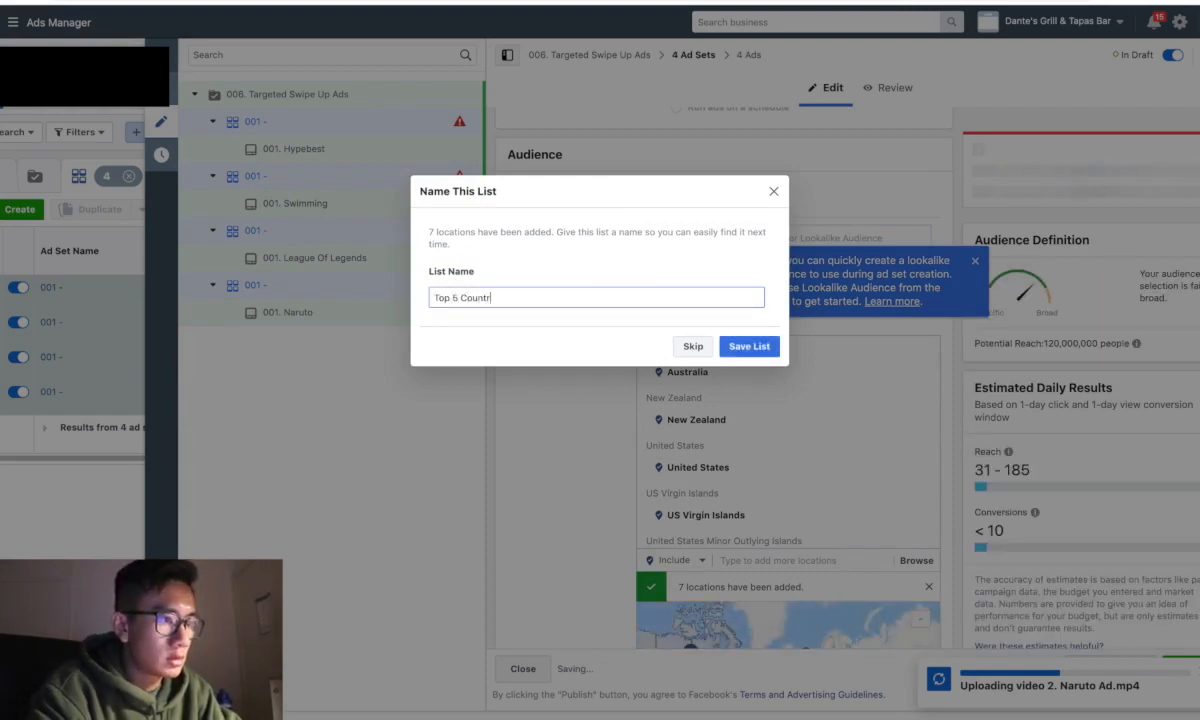
{"action": "type", "text": "ies"}
{"action": "left_click", "coordinate": [760, 347]}
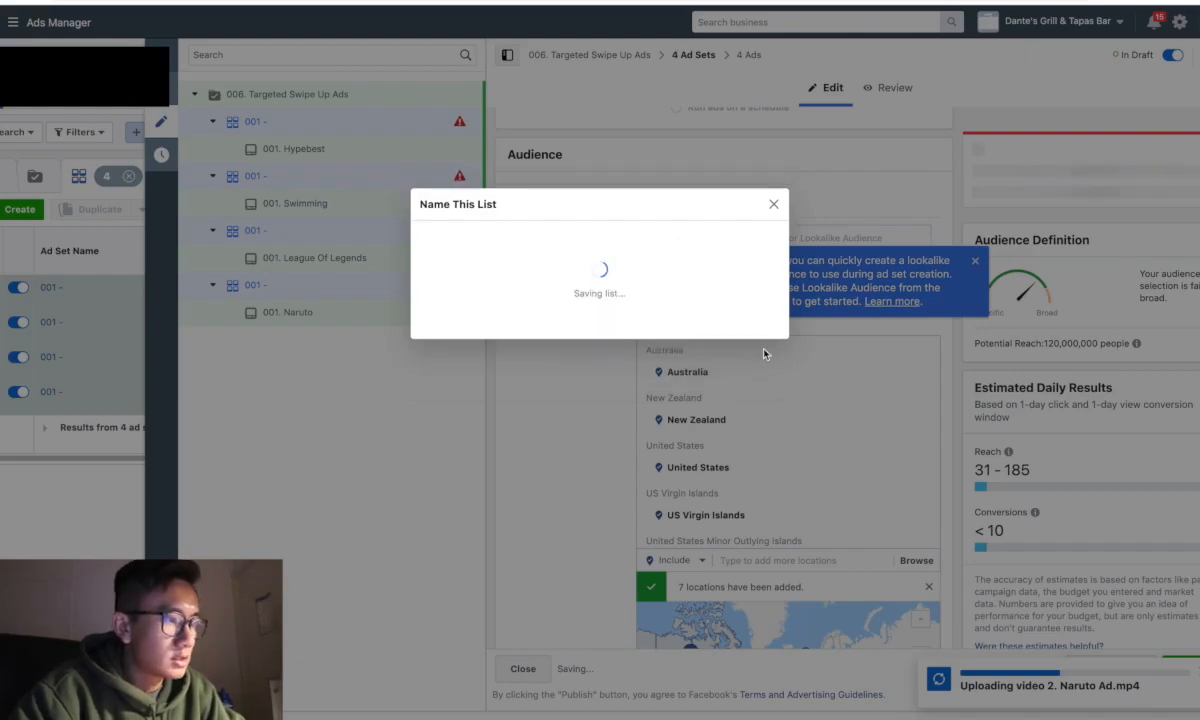
Set the website conversion event of the four ad sets to Complete Registration.
{"action": "scroll", "coordinate": [575, 385], "scroll_direction": "up", "scroll_amount": 5}
{"action": "scroll", "coordinate": [575, 385], "scroll_direction": "up", "scroll_amount": 3}
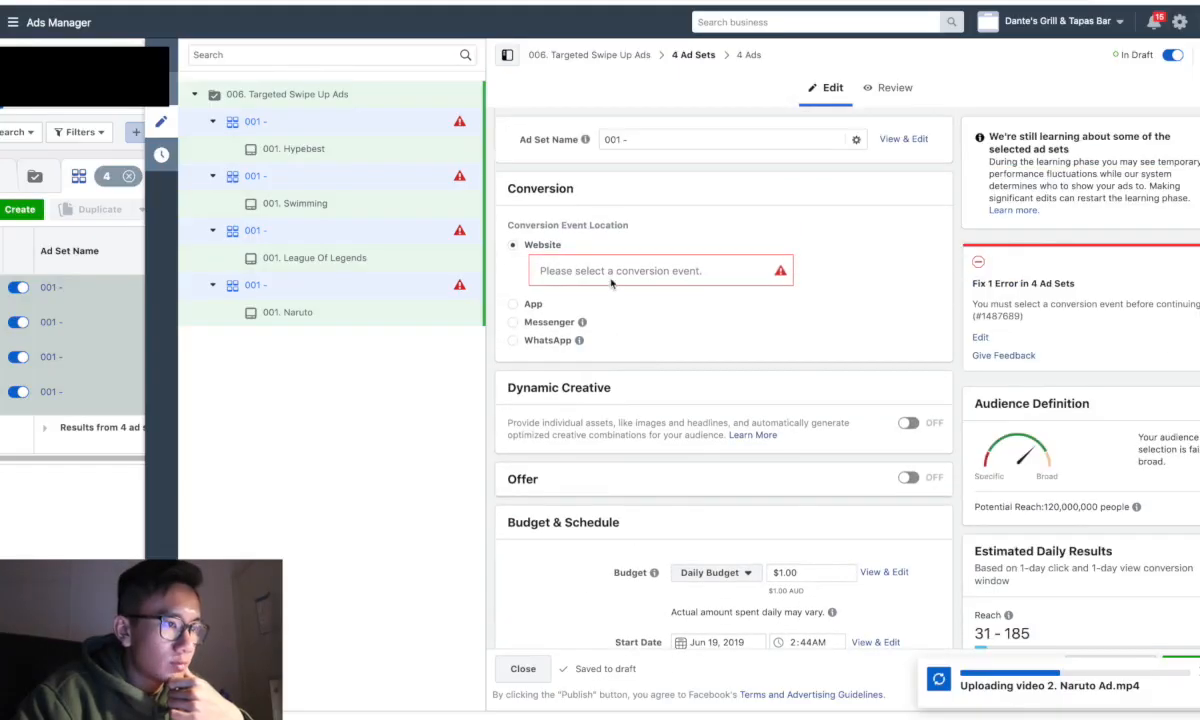
{"action": "left_click", "coordinate": [573, 270]}
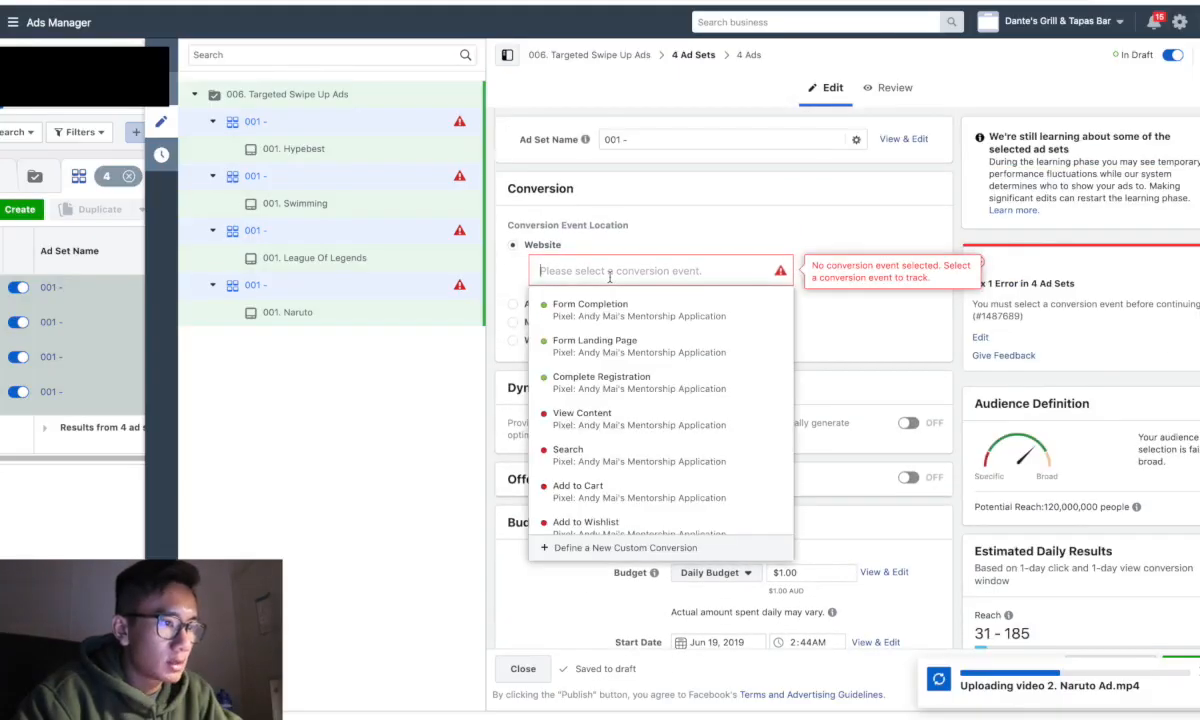
{"action": "left_click", "coordinate": [616, 380]}
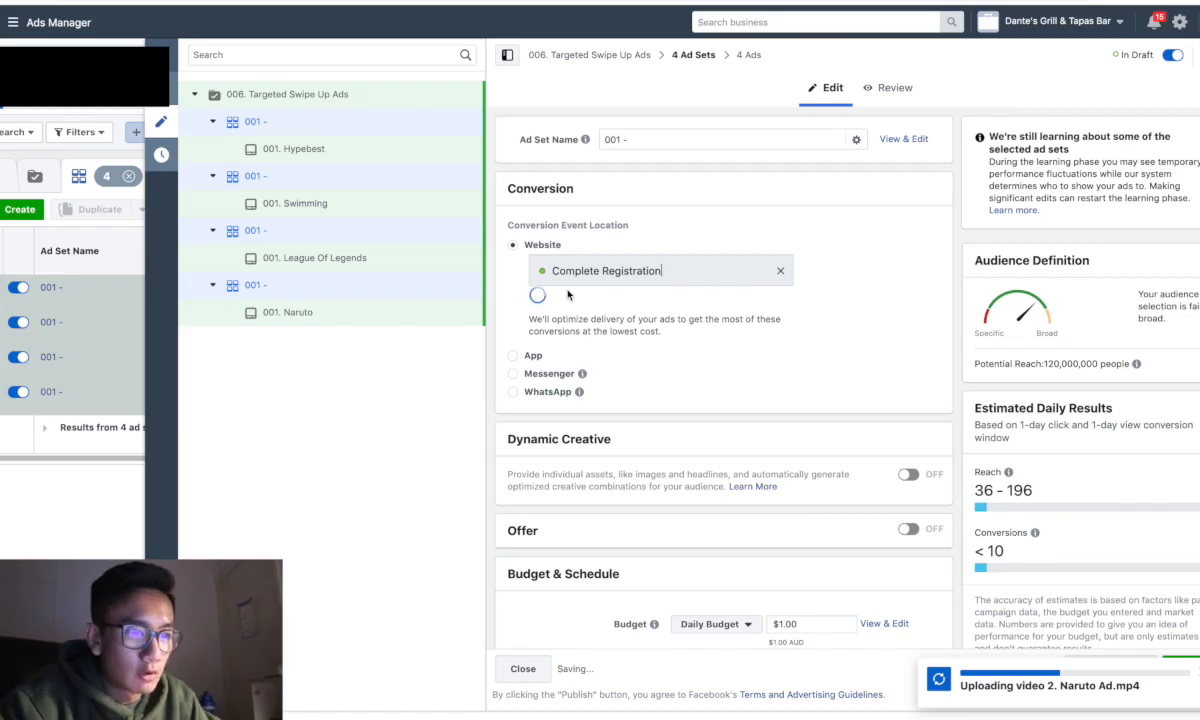
Select only the ad set containing the Hypebest ad and rename it 001 - Hypebeast.
{"action": "scroll", "coordinate": [567, 294], "scroll_direction": "down", "scroll_amount": 8}
{"action": "scroll", "coordinate": [567, 294], "scroll_direction": "down", "scroll_amount": 12}
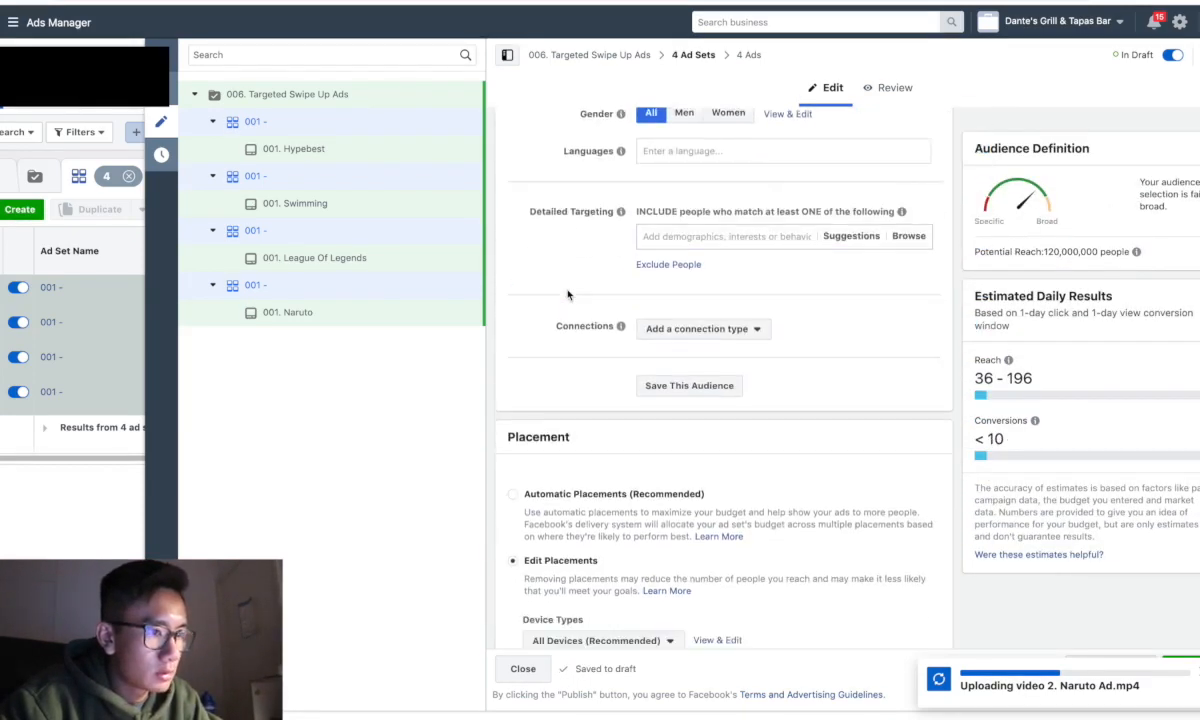
{"action": "scroll", "coordinate": [566, 455], "scroll_direction": "down", "scroll_amount": 2}
{"action": "scroll", "coordinate": [566, 455], "scroll_direction": "up", "scroll_amount": 10}
{"action": "scroll", "coordinate": [566, 455], "scroll_direction": "up", "scroll_amount": 1}
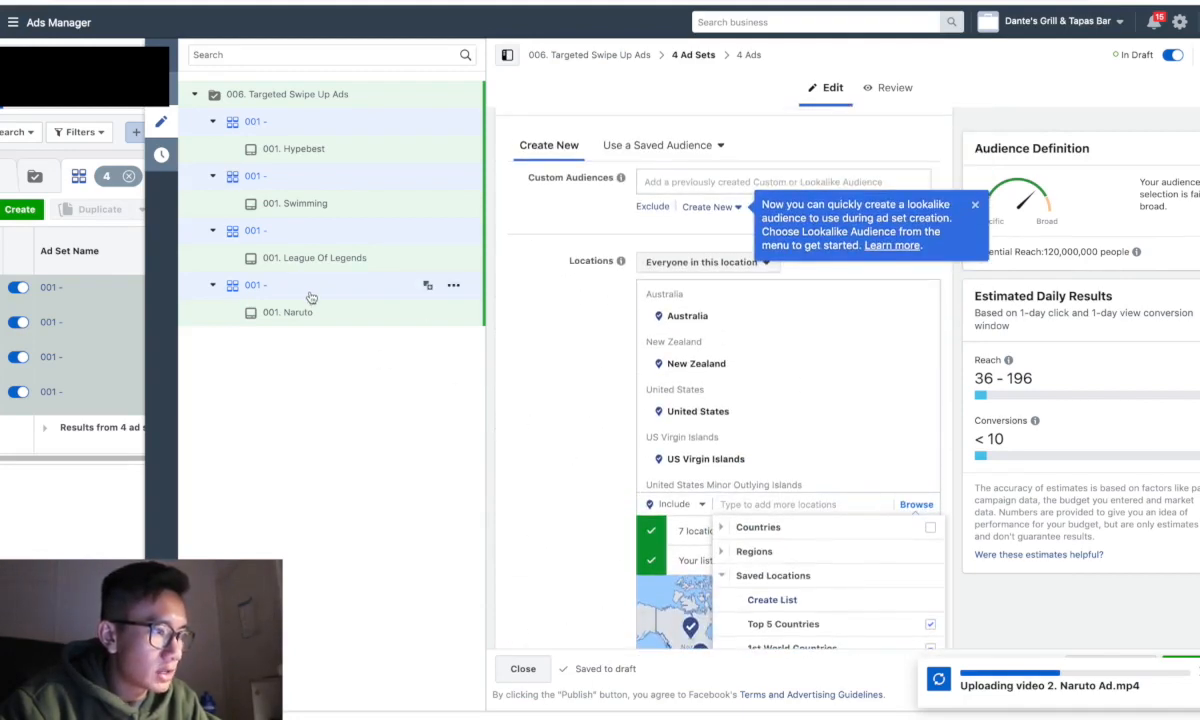
{"action": "left_click", "coordinate": [296, 124]}
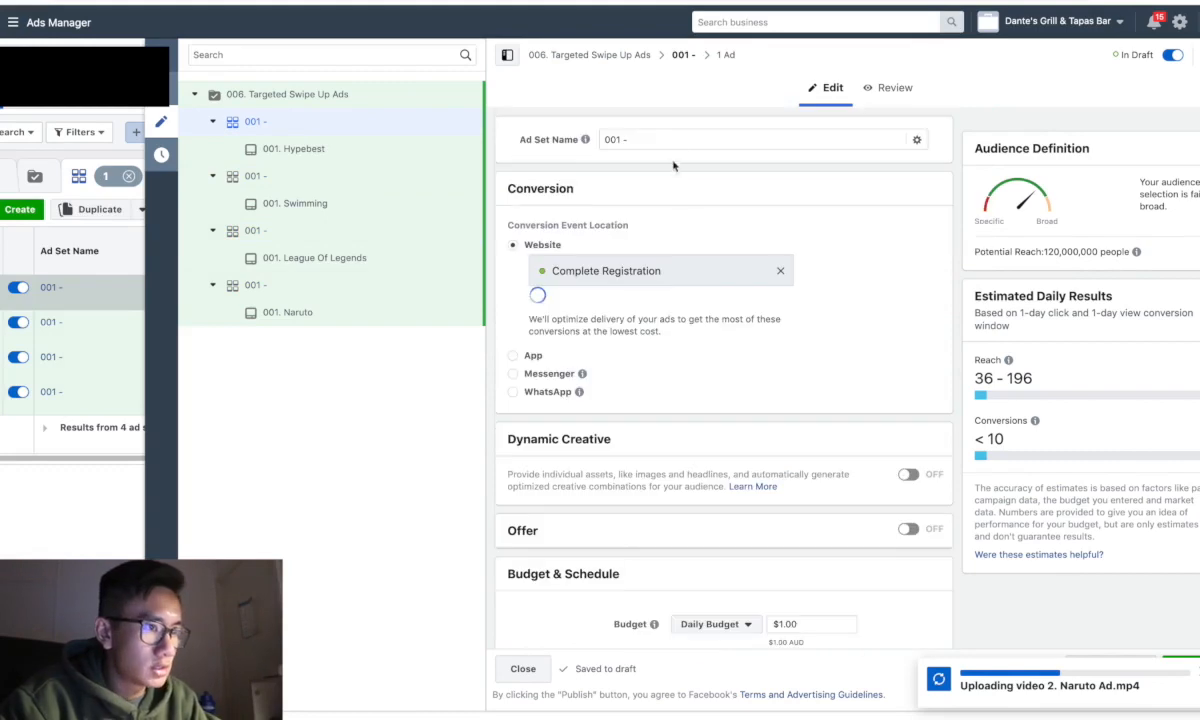
{"action": "left_click", "coordinate": [667, 139]}
{"action": "type", "text": "Hypebeast"}
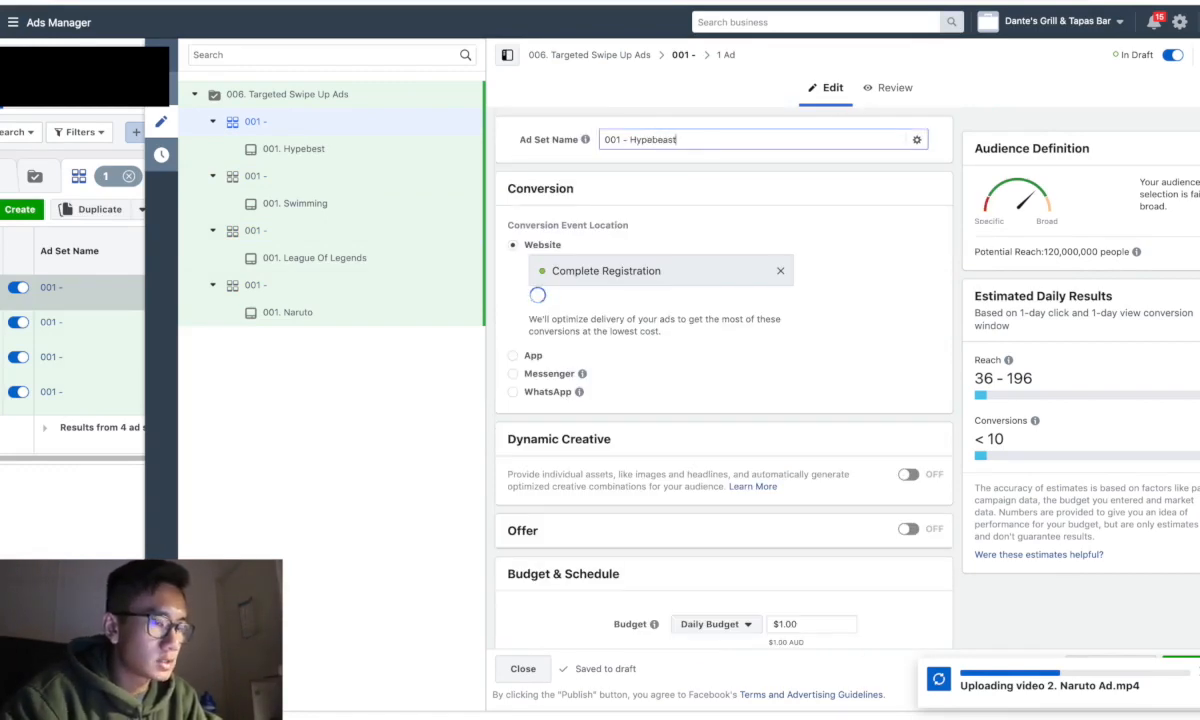
Add the HYPEBEAST interest to the detailed targeting of the 001 - Hypebeast ad set.
{"action": "scroll", "coordinate": [820, 270], "scroll_direction": "down", "scroll_amount": 1}
{"action": "scroll", "coordinate": [818, 268], "scroll_direction": "down", "scroll_amount": 8}
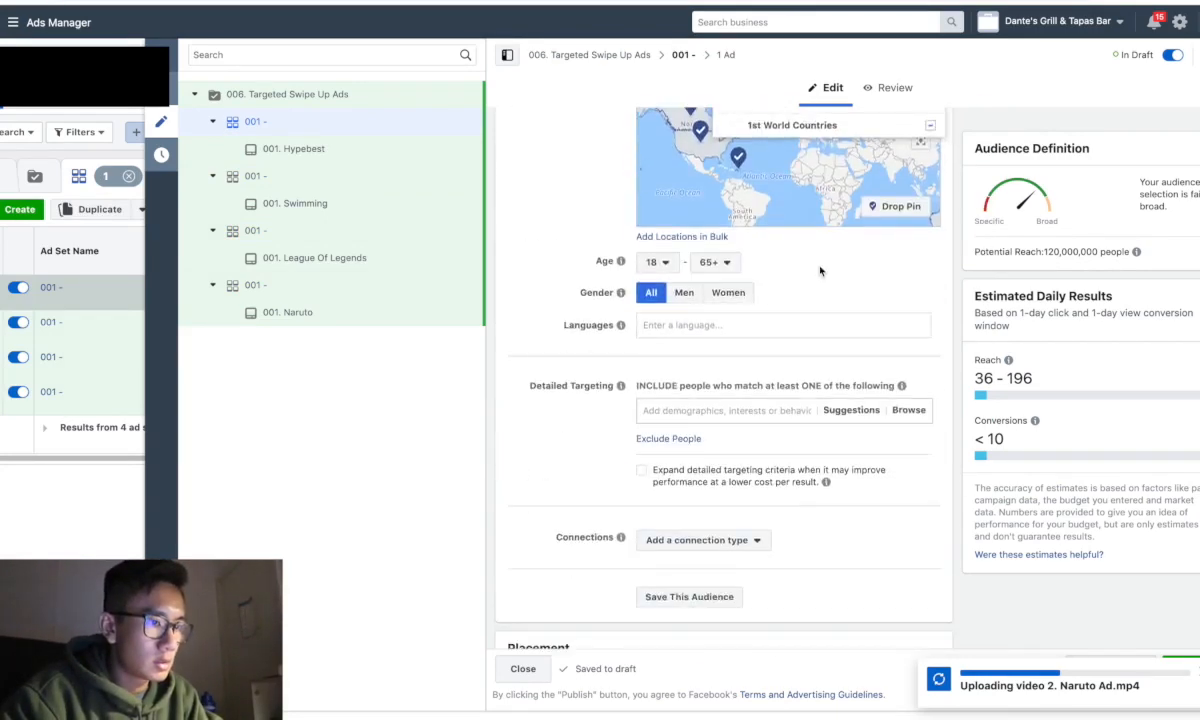
{"action": "scroll", "coordinate": [808, 268], "scroll_direction": "up", "scroll_amount": 2}
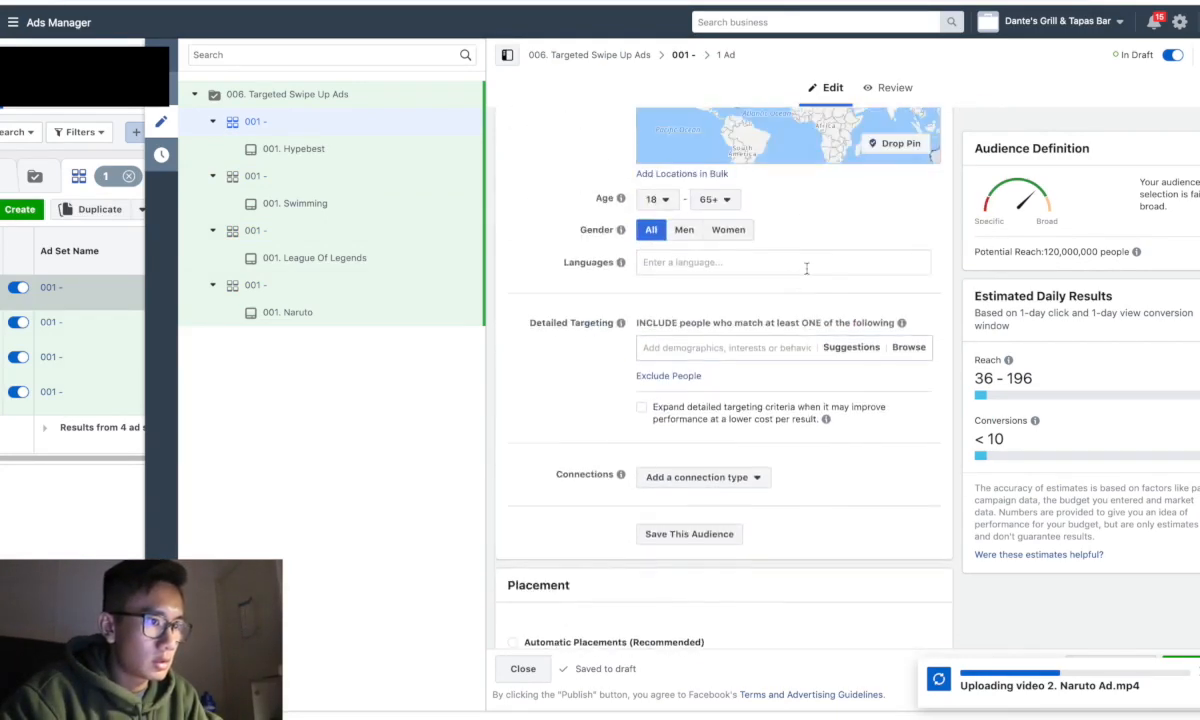
{"action": "left_click", "coordinate": [738, 347]}
{"action": "type", "text": "hypebeast"}
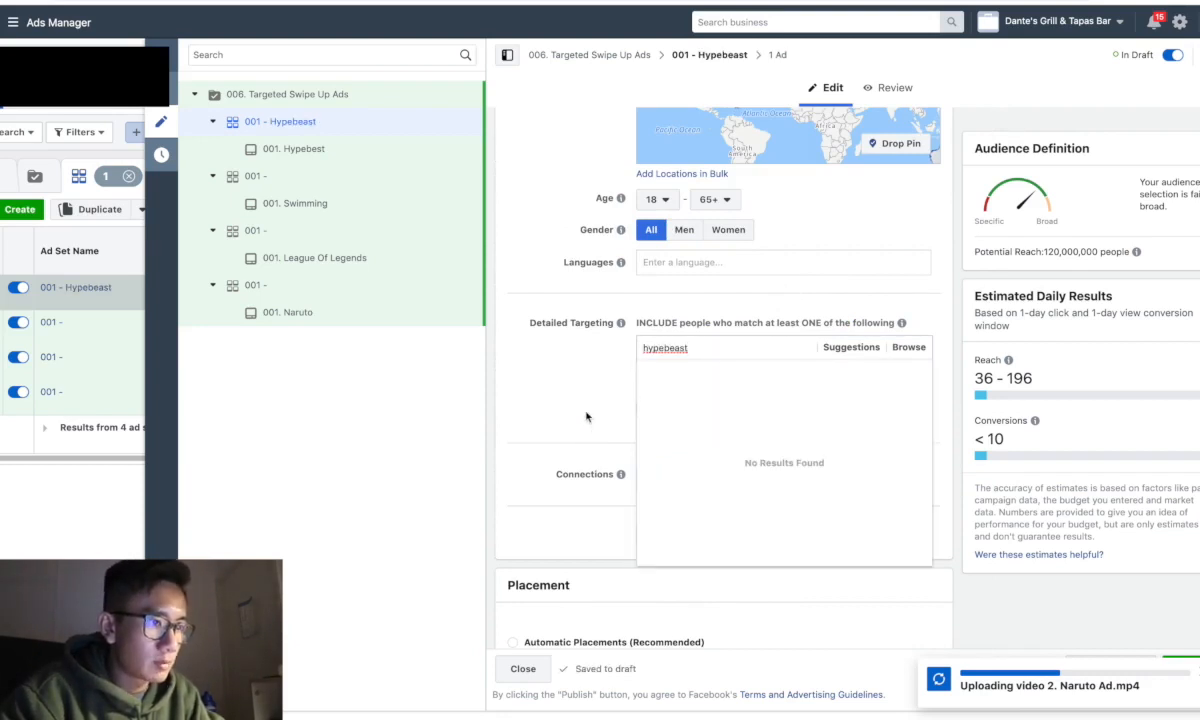
{"action": "scroll", "coordinate": [595, 410], "scroll_direction": "down", "scroll_amount": 4}
{"action": "scroll", "coordinate": [586, 416], "scroll_direction": "up", "scroll_amount": 3}
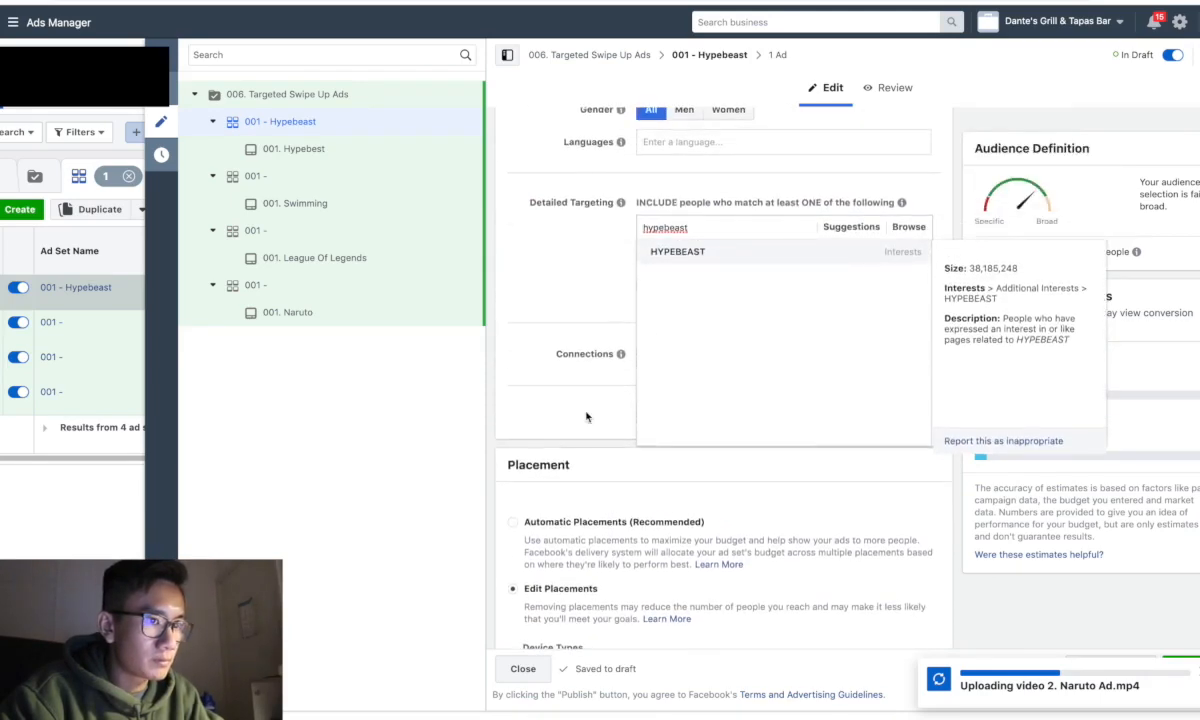
{"action": "left_click", "coordinate": [702, 257]}
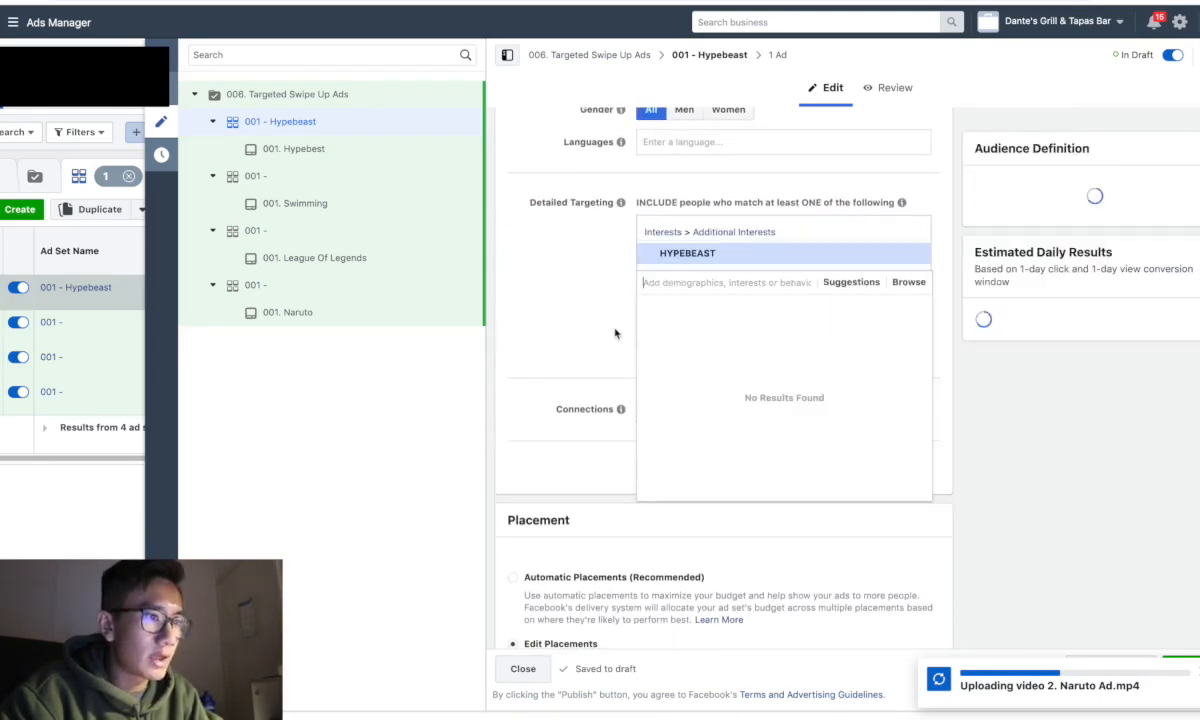
Search the detailed targeting for supreme and add the Supreme (clothing) interest.
{"action": "scroll", "coordinate": [615, 334], "scroll_direction": "down", "scroll_amount": 10}
{"action": "scroll", "coordinate": [616, 330], "scroll_direction": "down", "scroll_amount": 3}
{"action": "scroll", "coordinate": [616, 330], "scroll_direction": "up", "scroll_amount": 10}
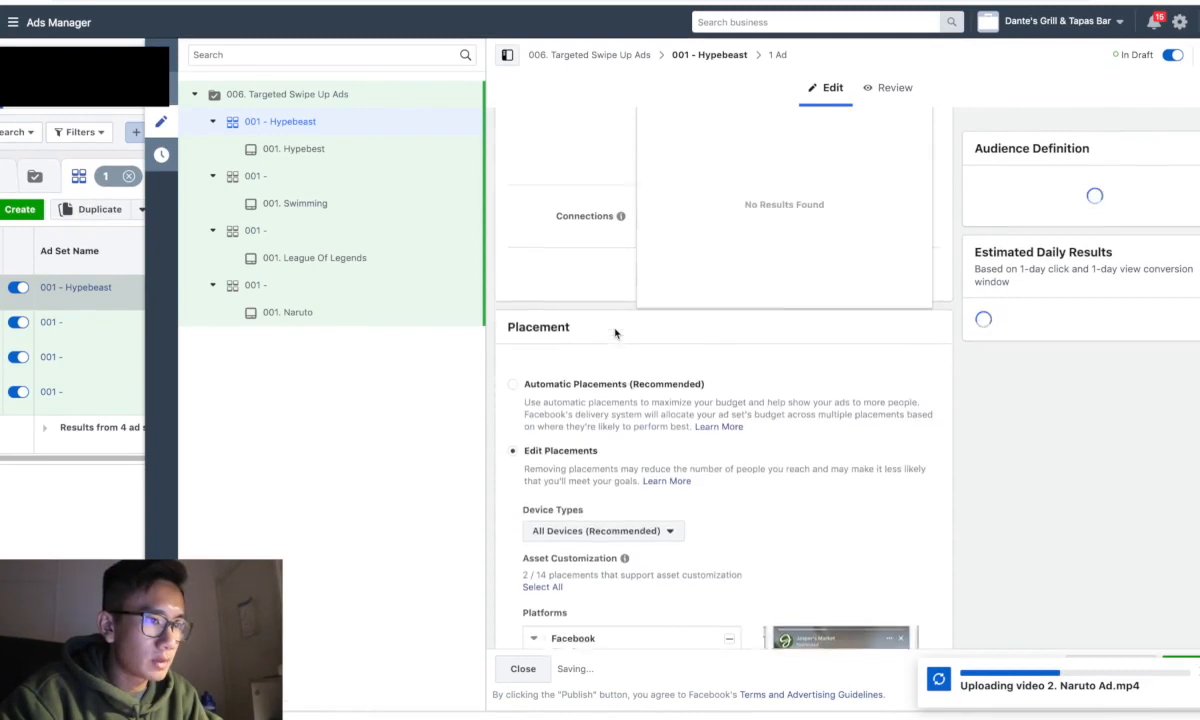
{"action": "left_click", "coordinate": [686, 462]}
{"action": "type", "text": "supreme"}
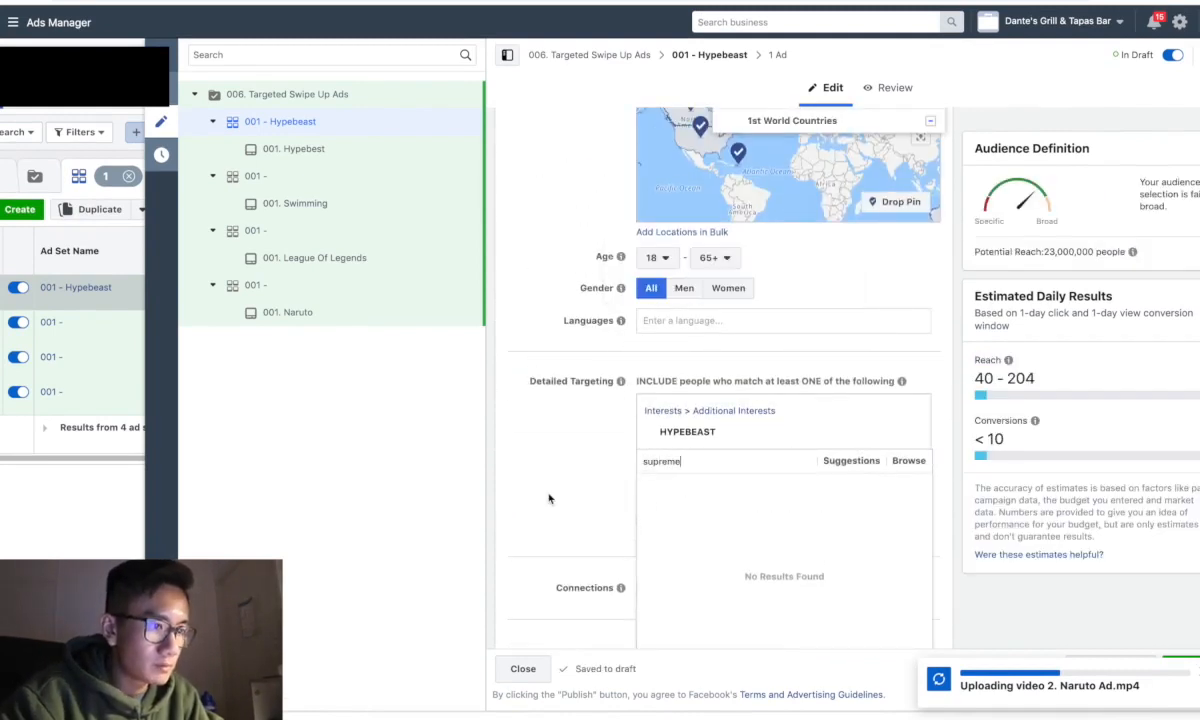
{"action": "scroll", "coordinate": [549, 496], "scroll_direction": "down", "scroll_amount": 1}
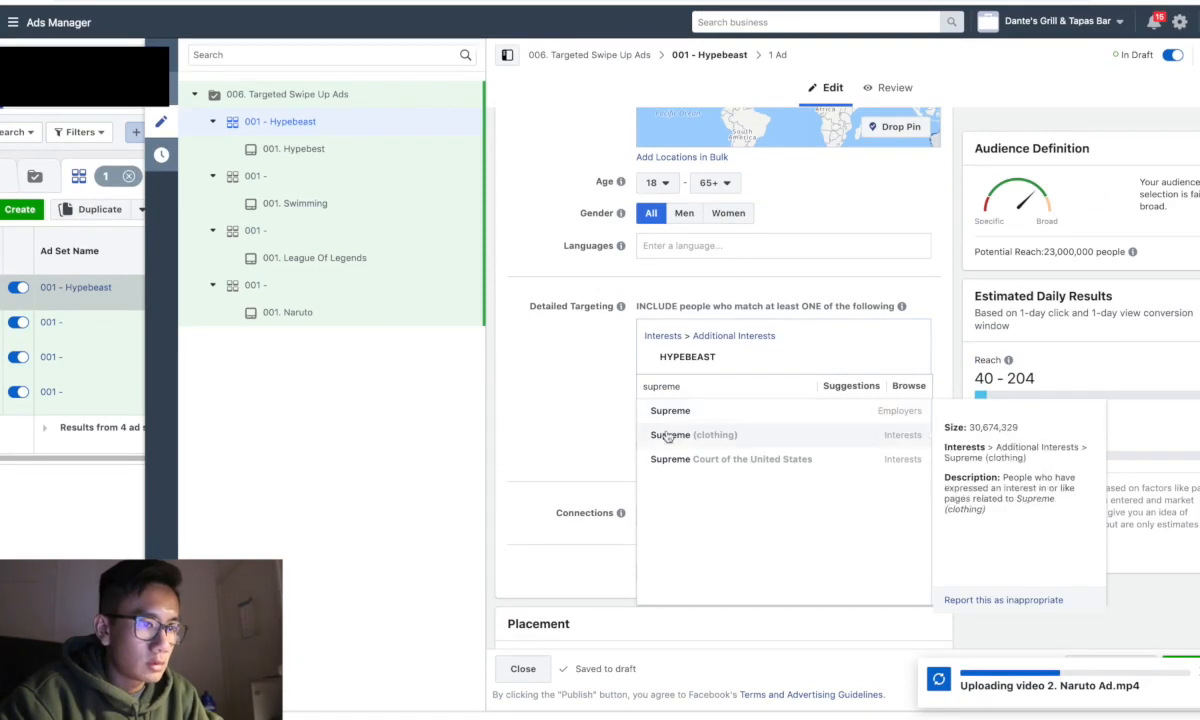
{"action": "left_click", "coordinate": [690, 437]}
Add A Bathing Ape and Comme des Garçons from the suggested interests to the ad set's detailed targeting.
{"action": "left_click", "coordinate": [840, 407]}
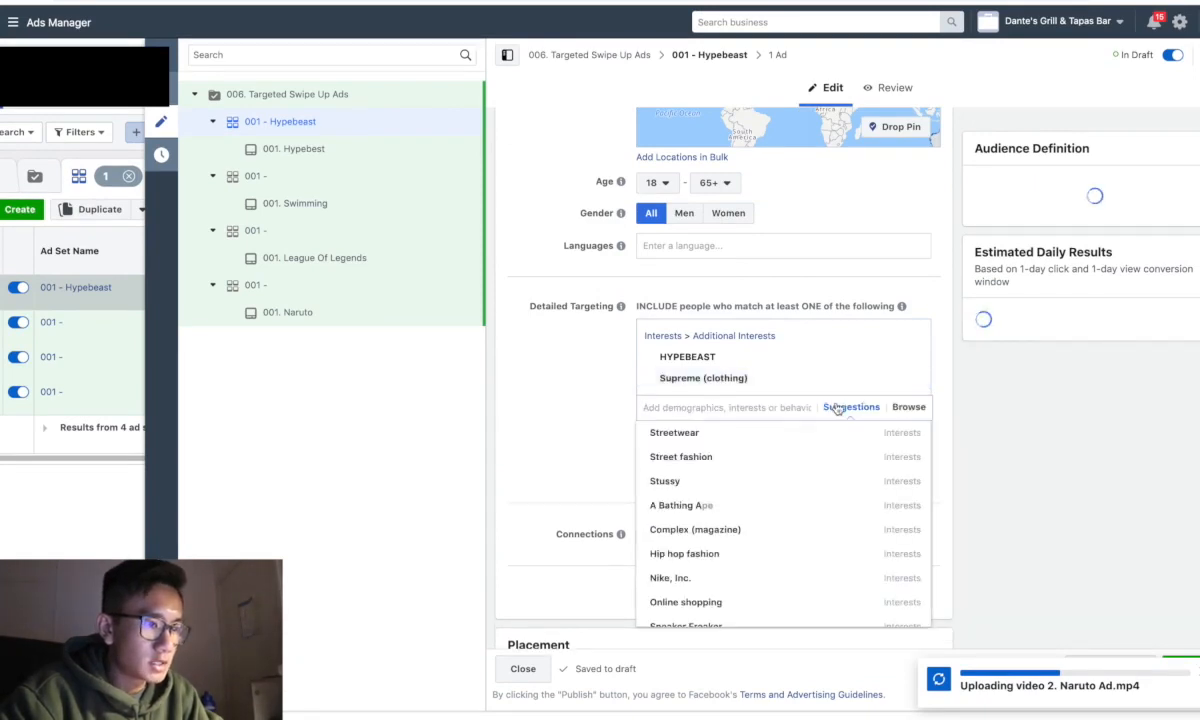
{"action": "left_click", "coordinate": [760, 510]}
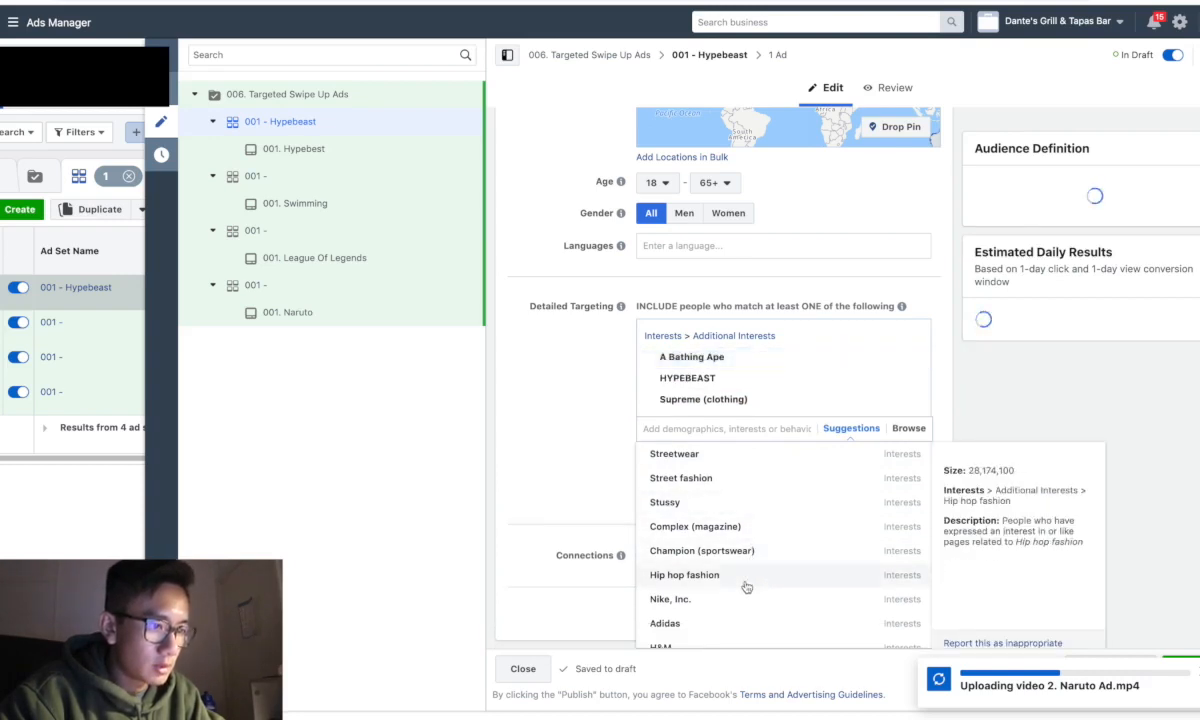
{"action": "scroll", "coordinate": [745, 586], "scroll_direction": "down", "scroll_amount": 2}
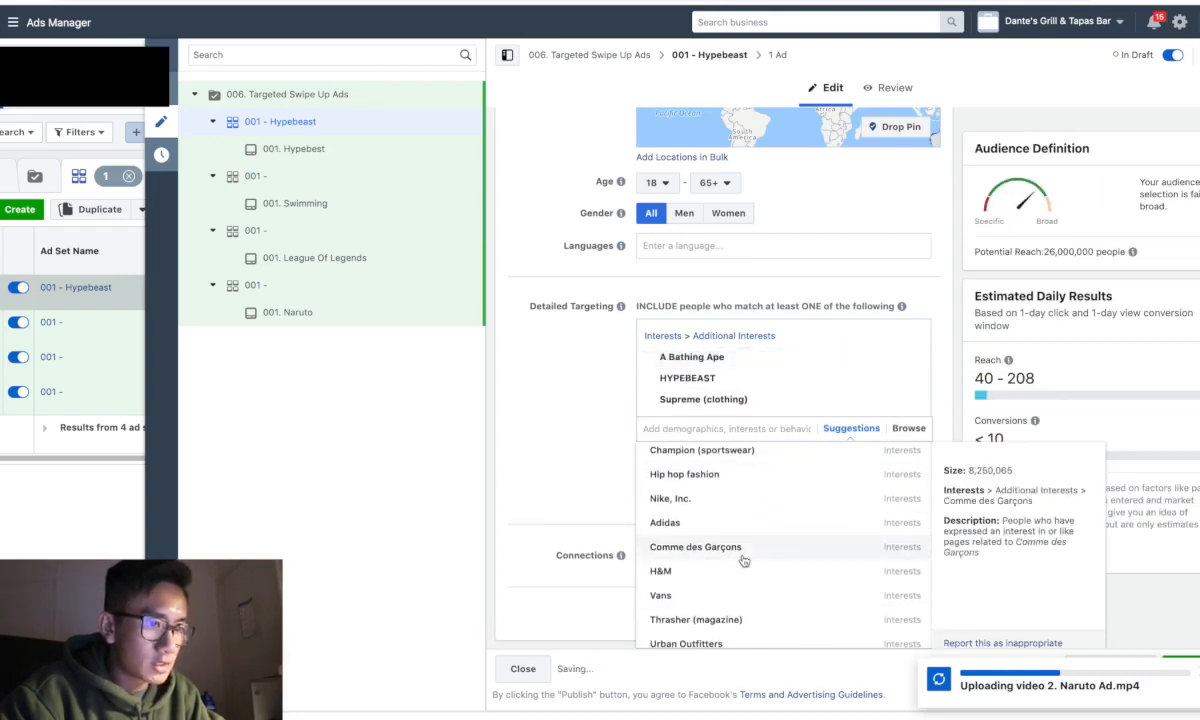
{"action": "left_click", "coordinate": [744, 558]}
{"action": "scroll", "coordinate": [744, 560], "scroll_direction": "down", "scroll_amount": 2}
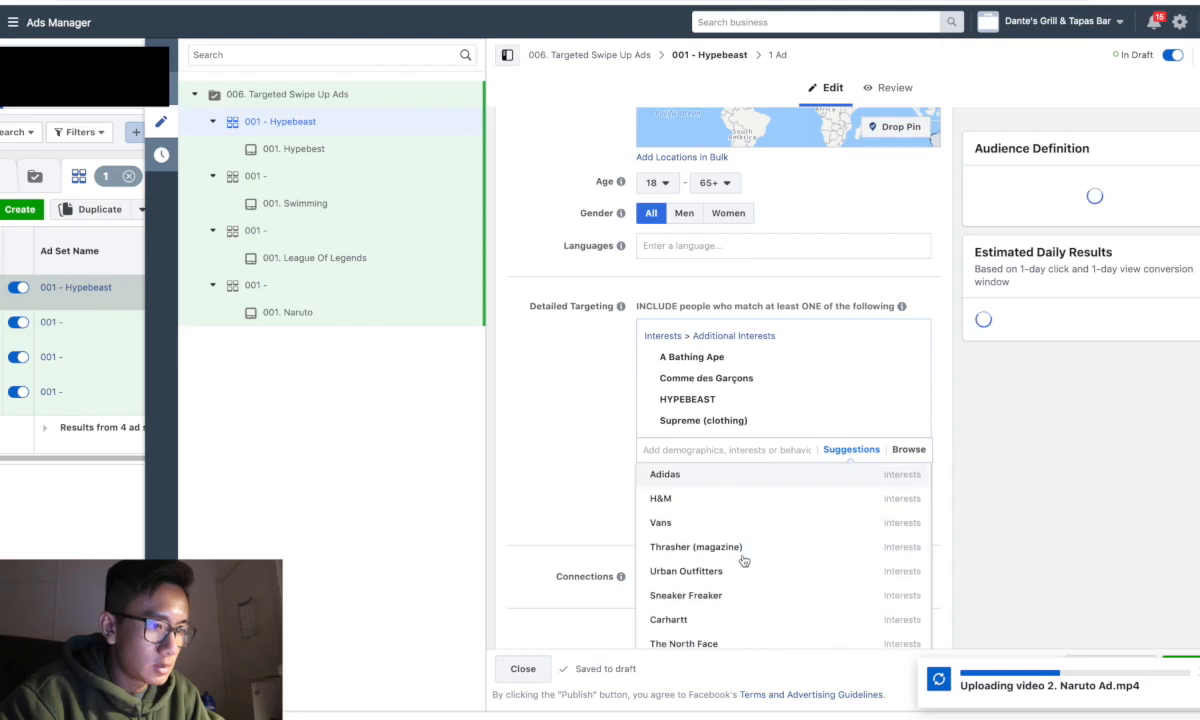
{"action": "scroll", "coordinate": [744, 560], "scroll_direction": "up", "scroll_amount": 5}
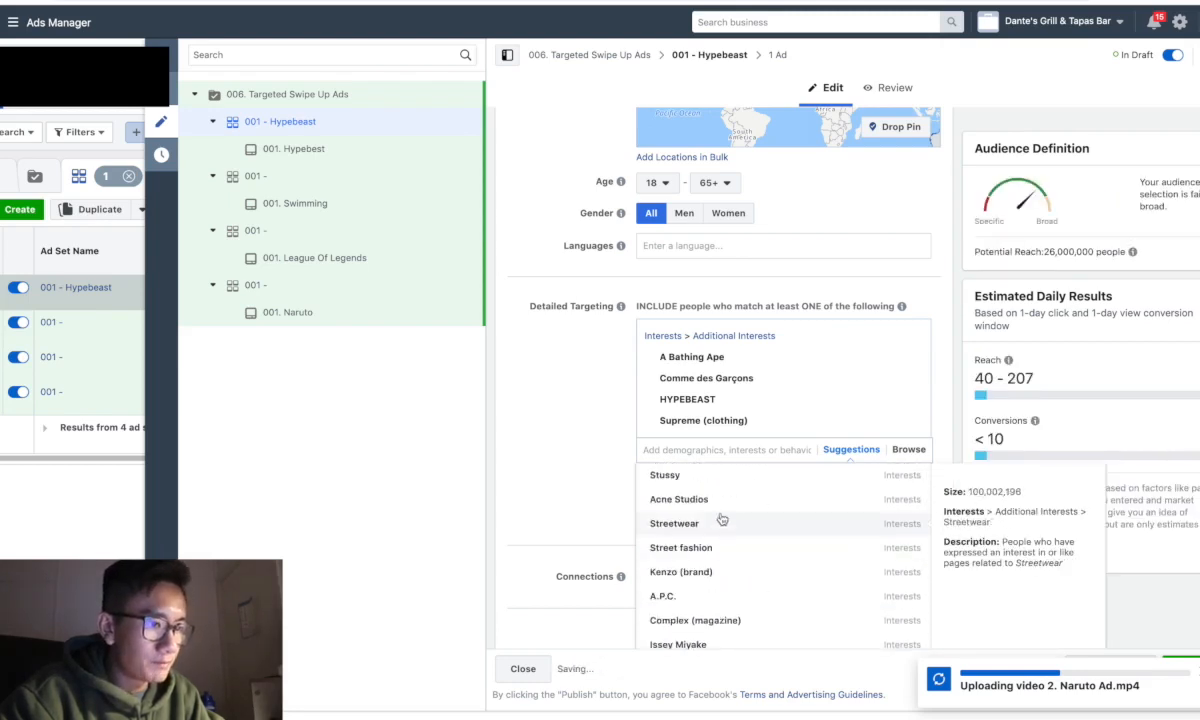
Search the detailed targeting interests for palace and clear the search without adding an interest.
{"action": "left_click", "coordinate": [707, 450]}
{"action": "type", "text": "palace"}
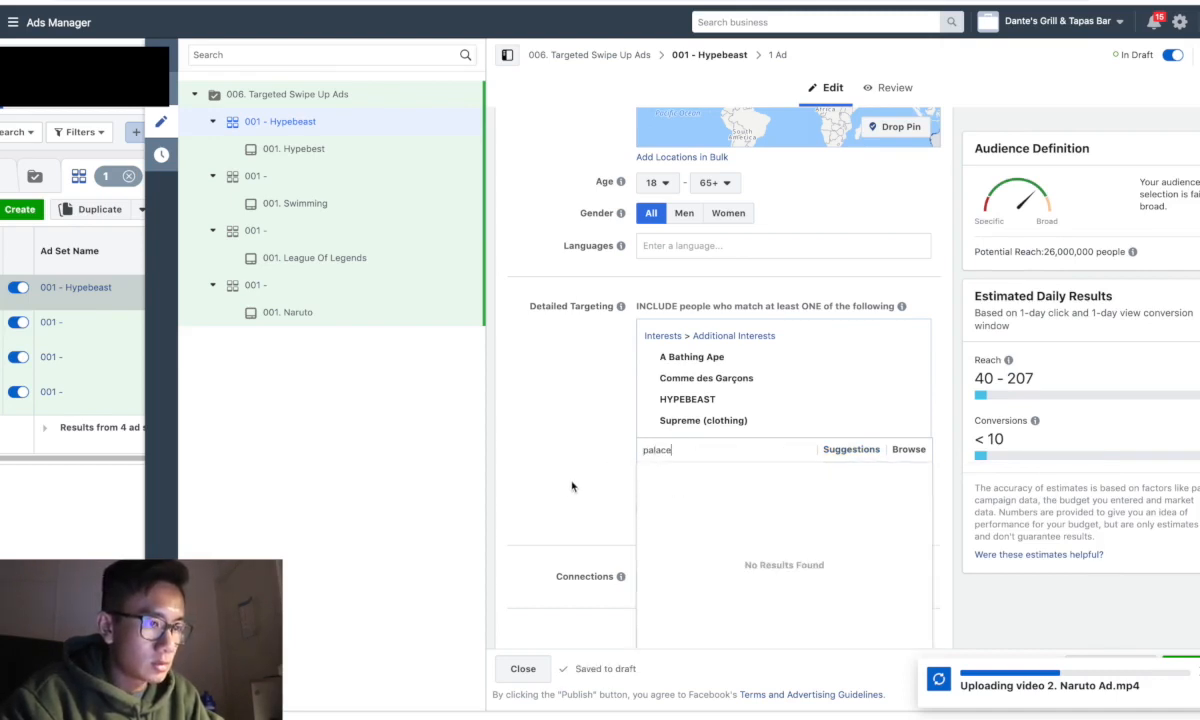
{"action": "scroll", "coordinate": [572, 487], "scroll_direction": "down", "scroll_amount": 1}
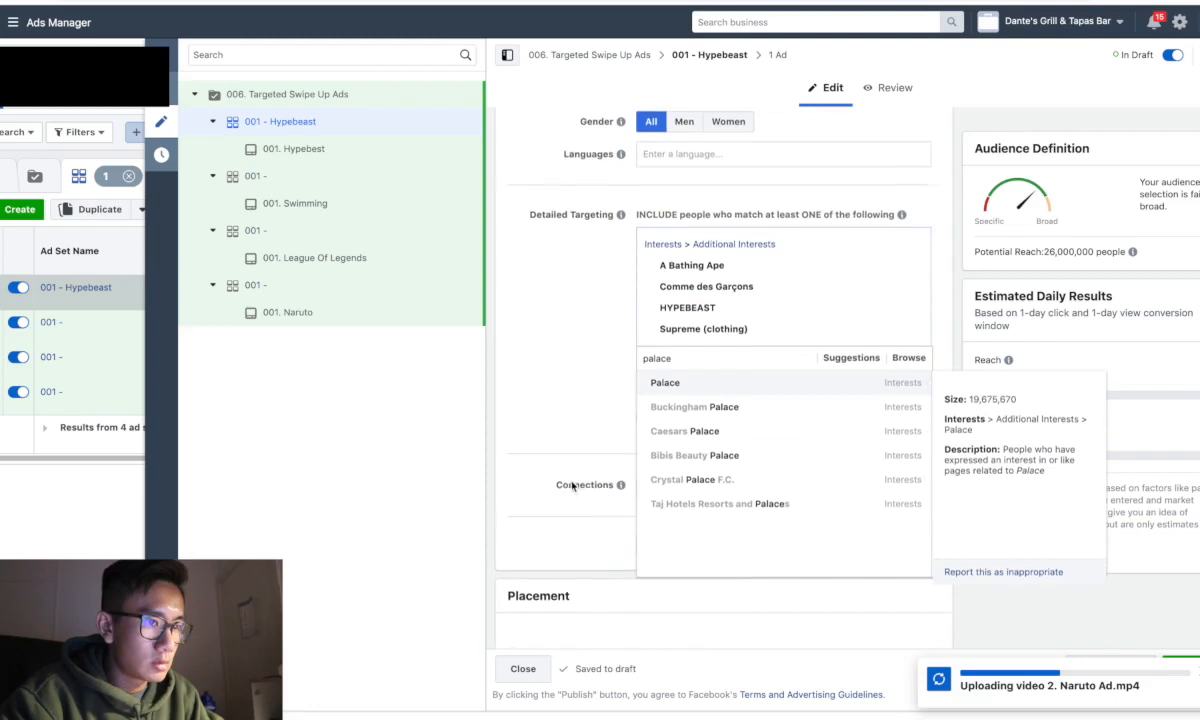
{"action": "double_click", "coordinate": [697, 355]}
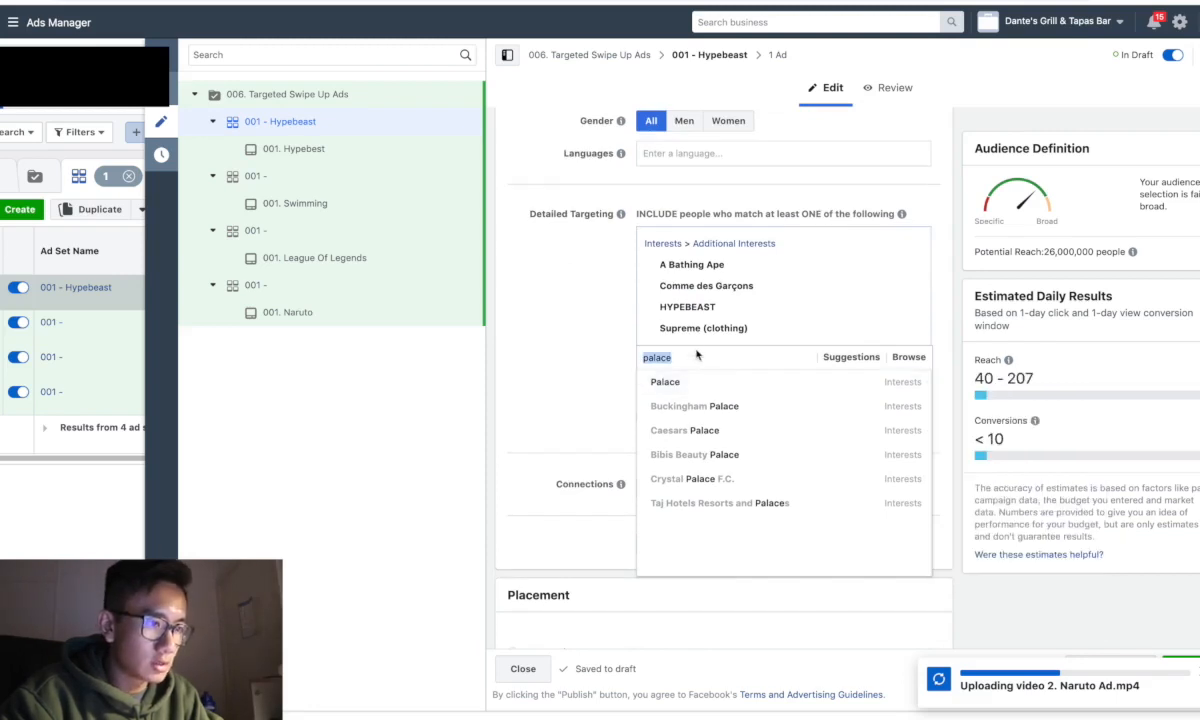
{"action": "key", "text": "BackSpace"}
Narrow the 001 - Hypebeast ad set's audience to people who must also match the Gary Vaynerchuk interest.
{"action": "left_click", "coordinate": [603, 390]}
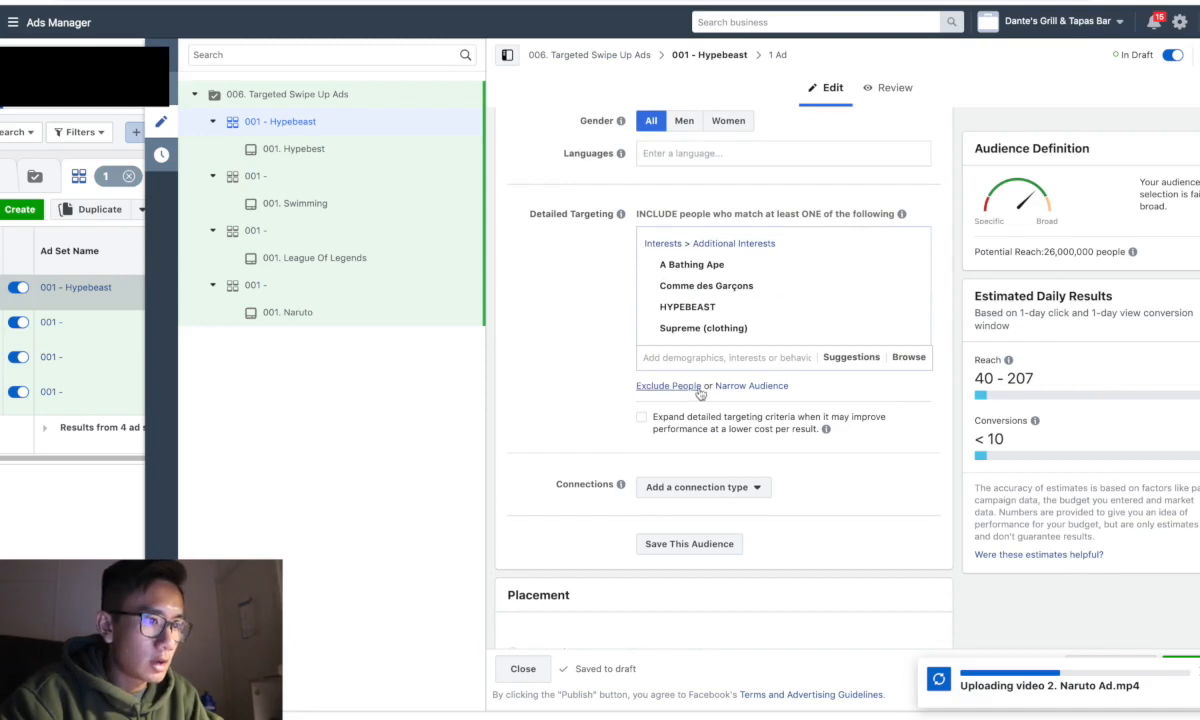
{"action": "left_click", "coordinate": [737, 389]}
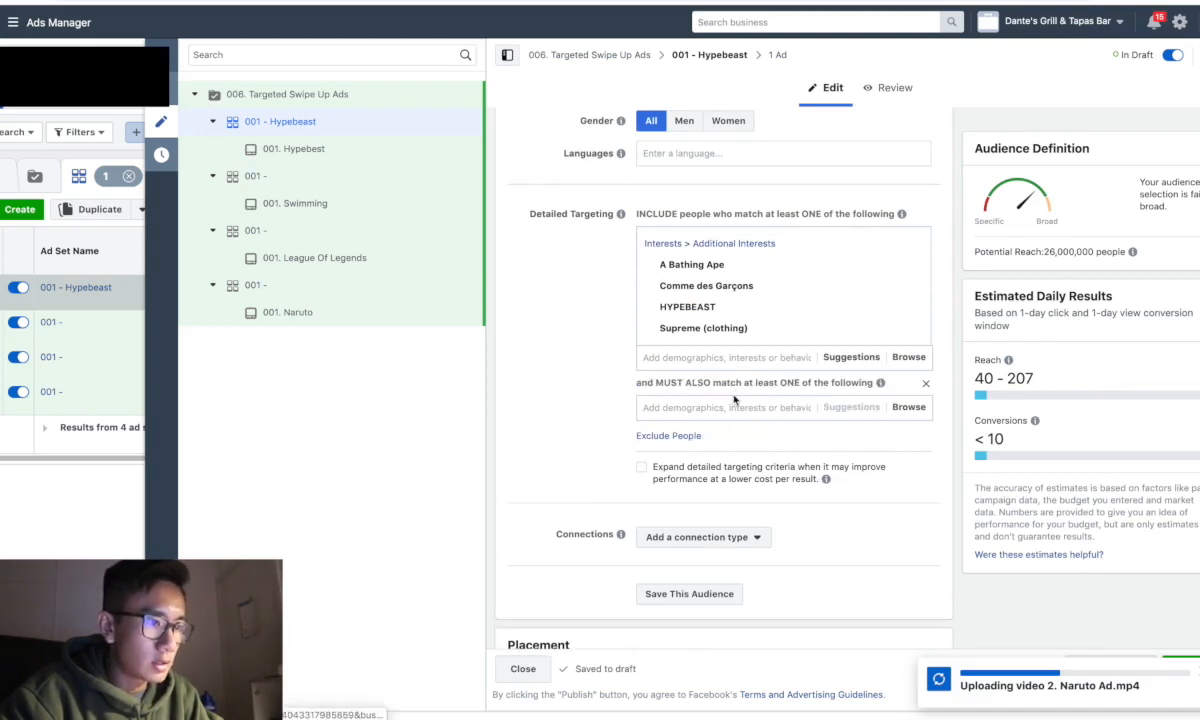
{"action": "type", "text": "garyv"}
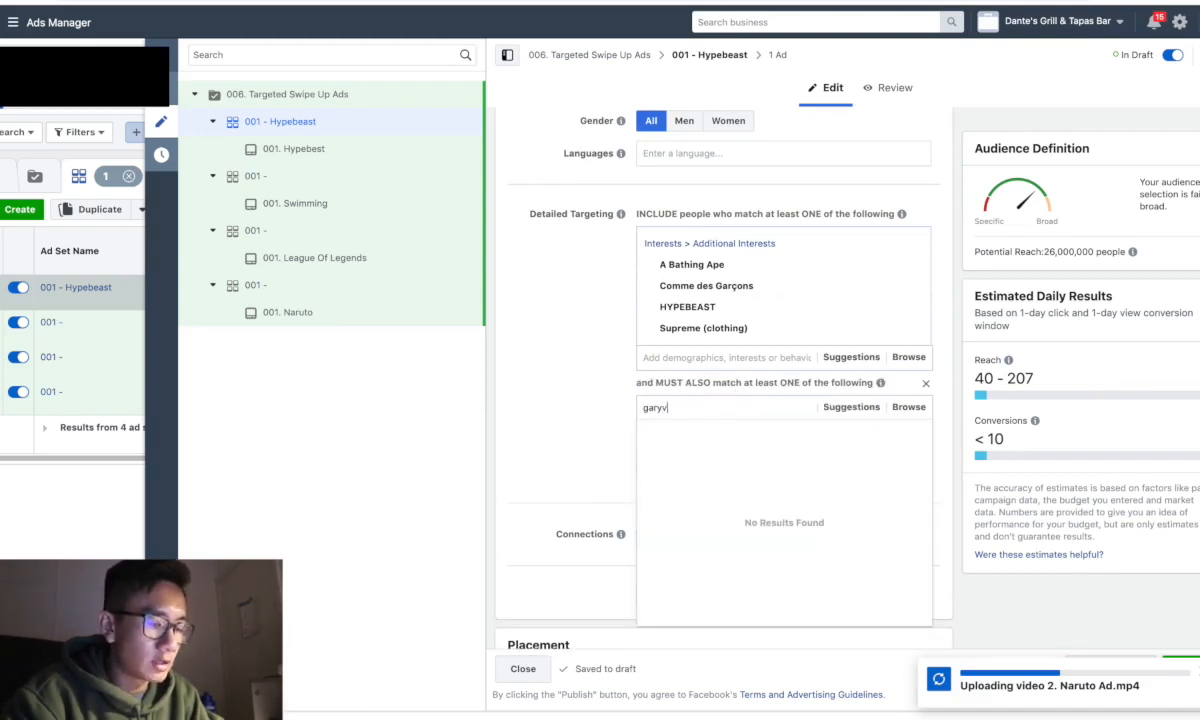
{"action": "left_click", "coordinate": [722, 432]}
{"action": "left_click", "coordinate": [838, 468]}
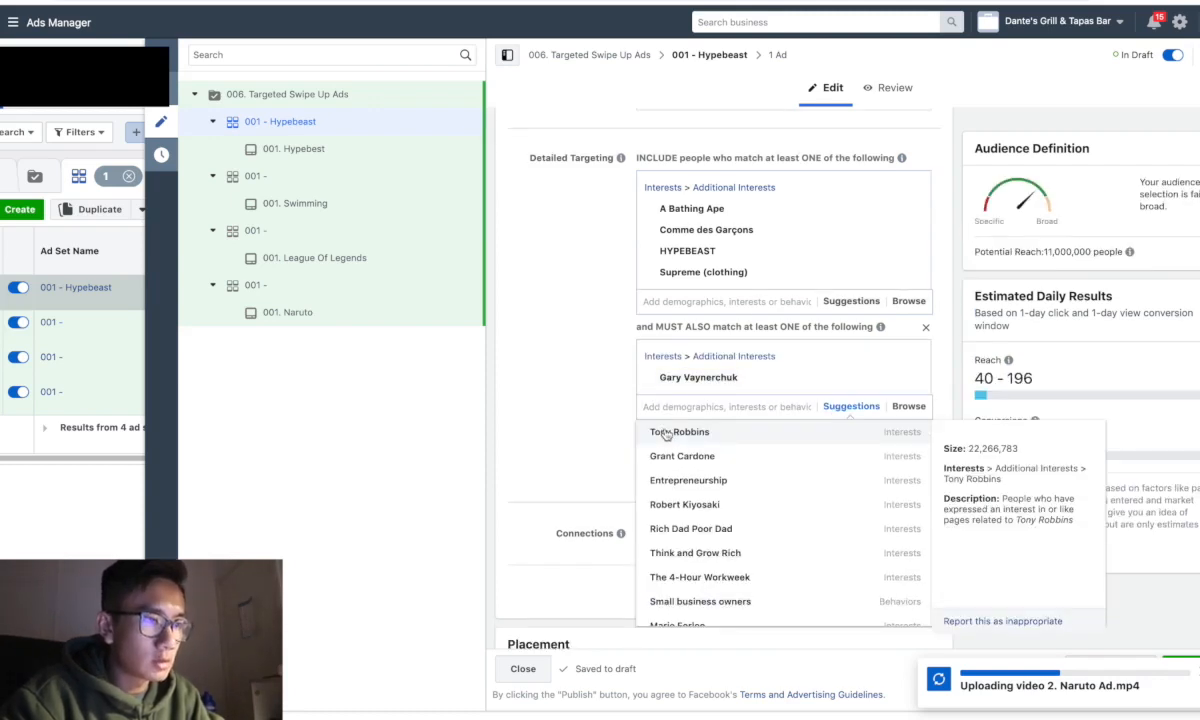
{"action": "left_click", "coordinate": [597, 431]}
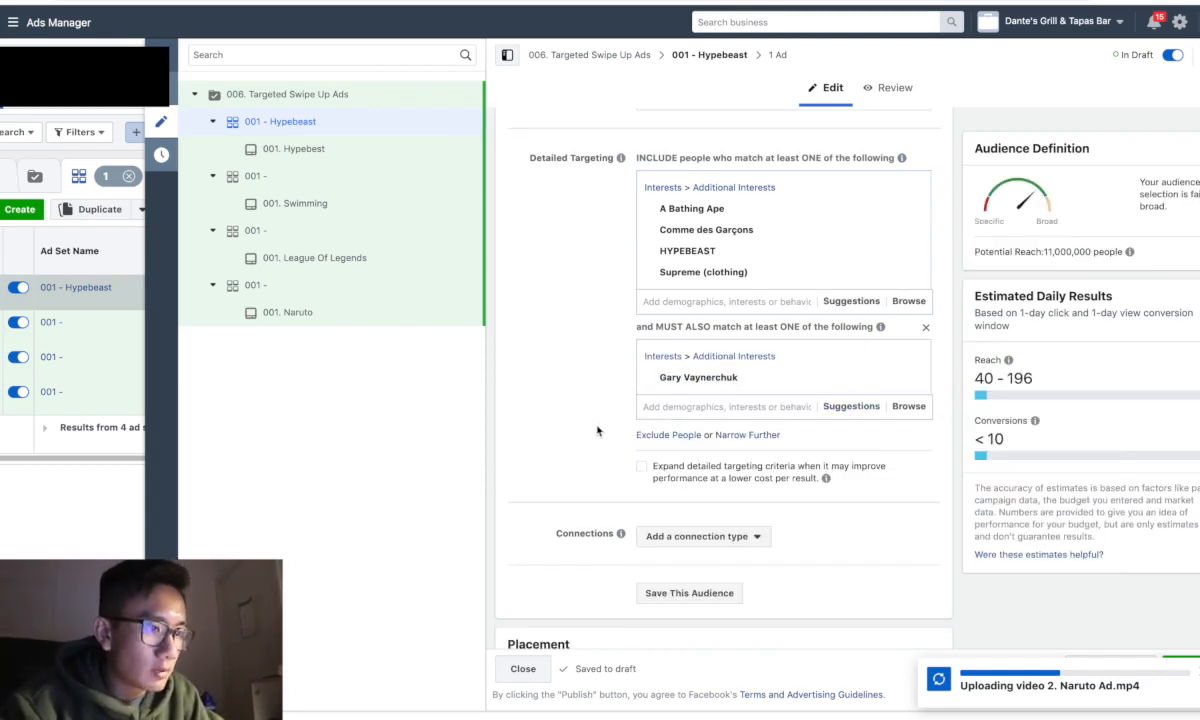
Narrow the Hypebeast ad set's audience further with a second must-also-match condition for the Tony Robbins interest.
{"action": "left_click", "coordinate": [726, 434]}
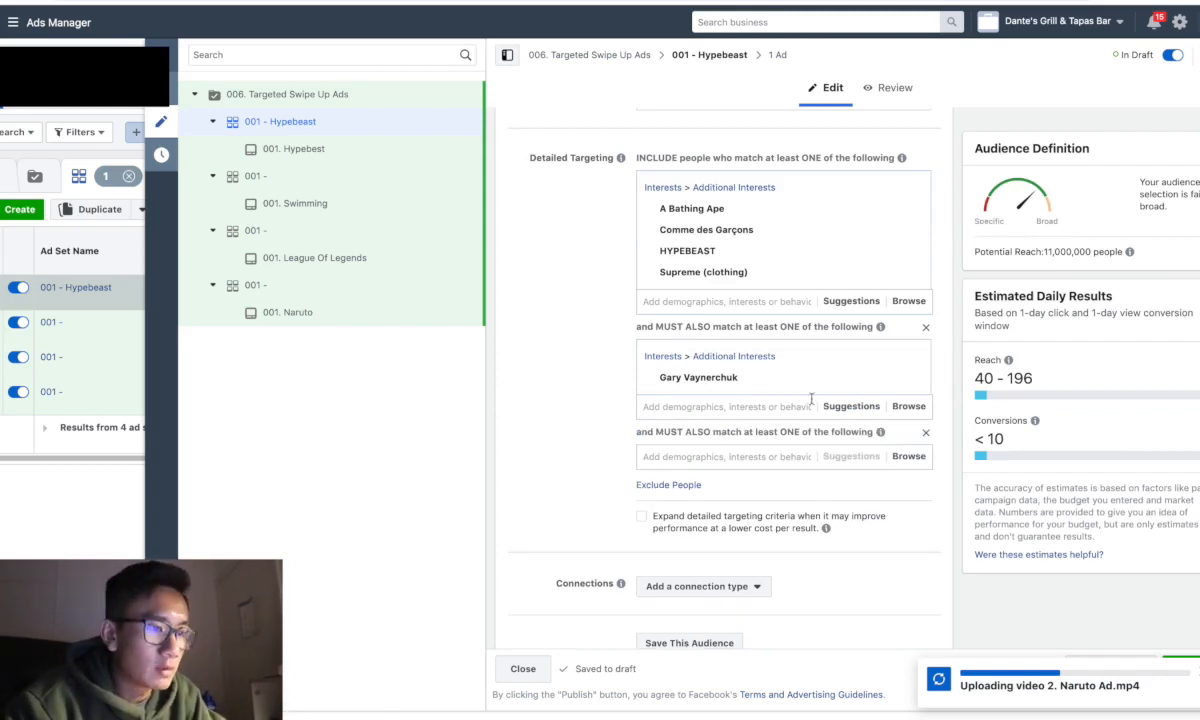
{"action": "left_click", "coordinate": [845, 406]}
{"action": "left_click", "coordinate": [583, 472]}
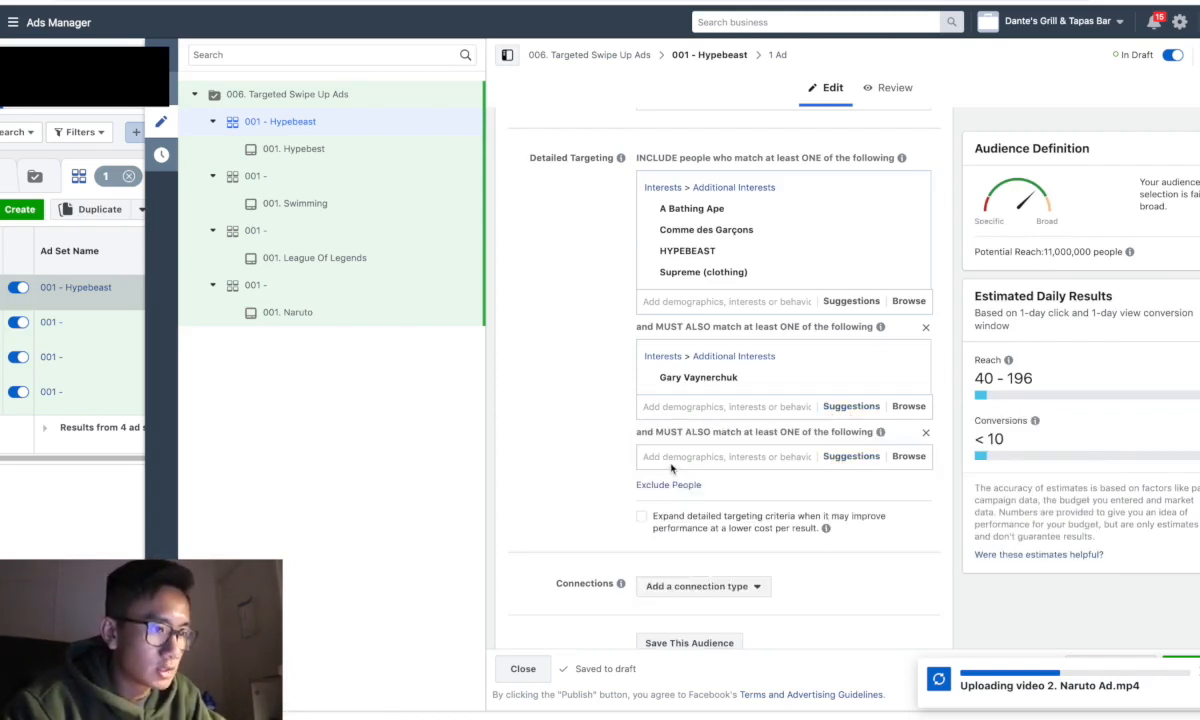
{"action": "type", "text": "ton"}
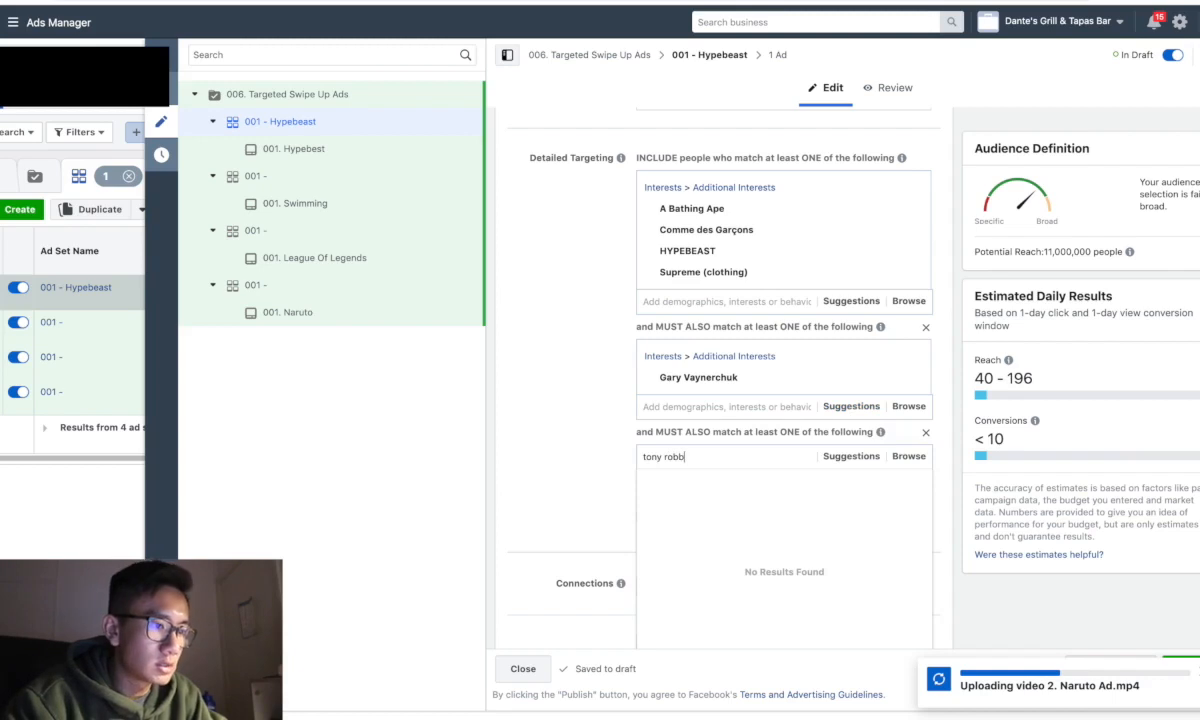
{"action": "type", "text": "y robb"}
{"action": "left_click", "coordinate": [716, 490]}
{"action": "scroll", "coordinate": [598, 565], "scroll_direction": "down", "scroll_amount": 1}
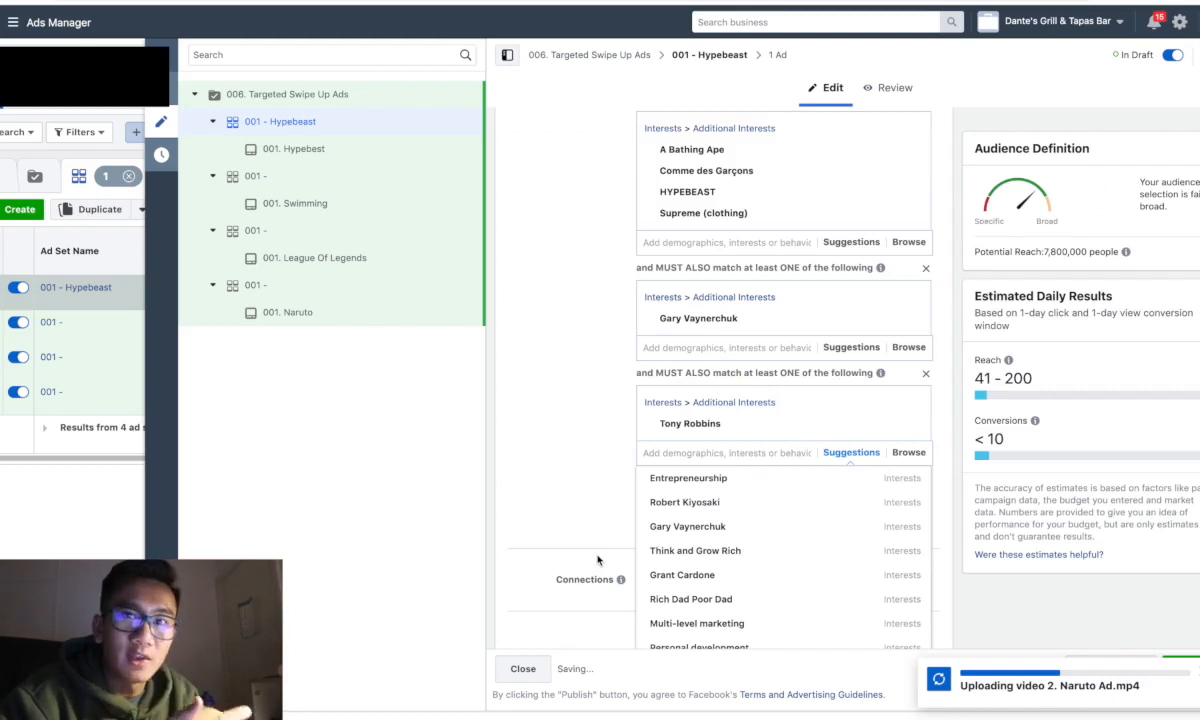
{"action": "left_click", "coordinate": [611, 442]}
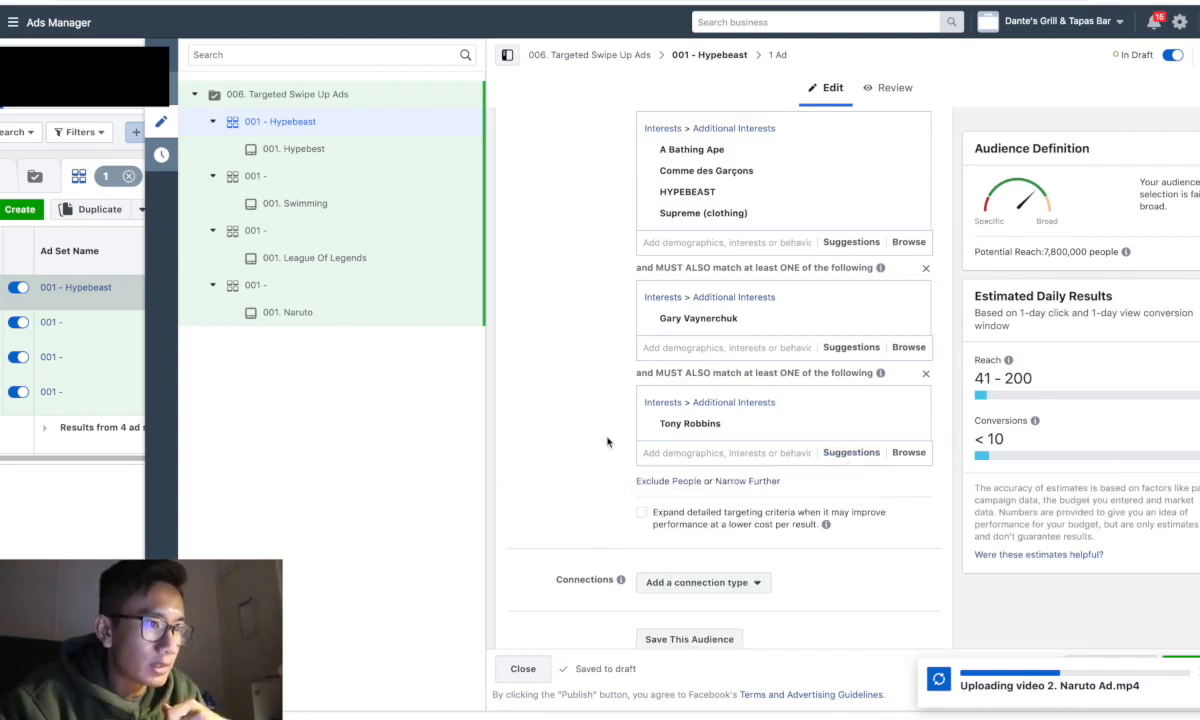
Rename the Hypebeast ad set as 001 - Hypebeast X Garyvee X Tony Robbins.
{"action": "scroll", "coordinate": [609, 430], "scroll_direction": "up", "scroll_amount": 10}
{"action": "left_click", "coordinate": [675, 139]}
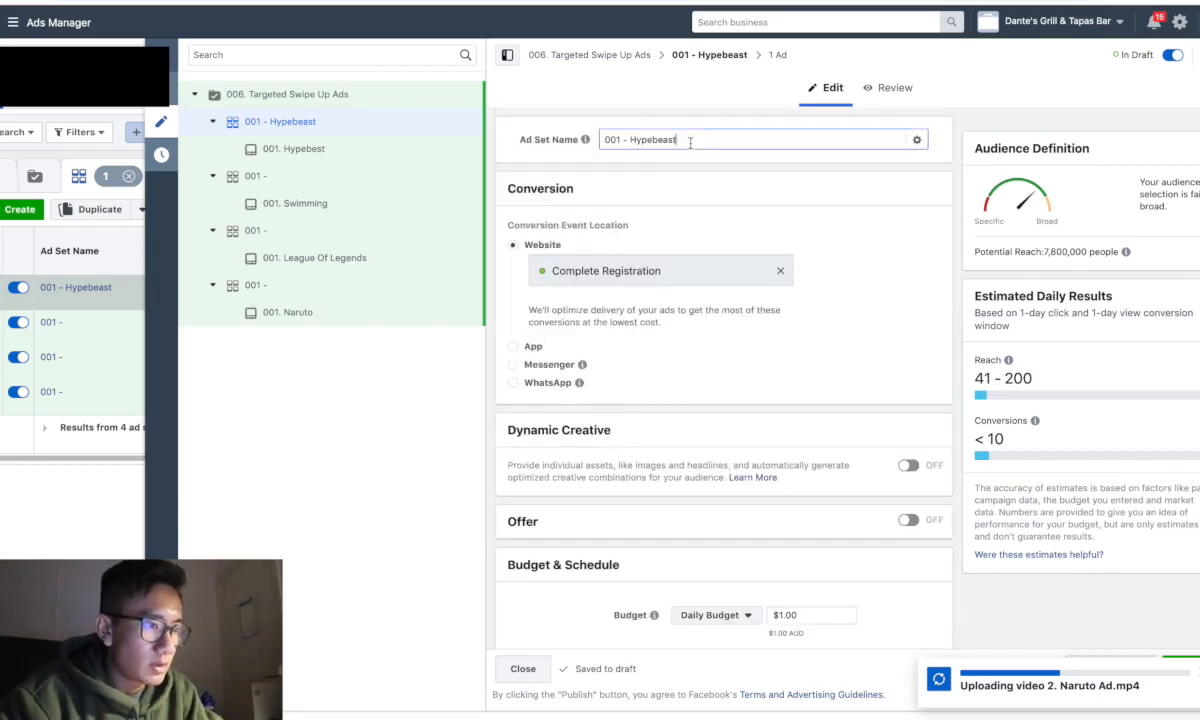
{"action": "type", "text": "X Garyvee X To"}
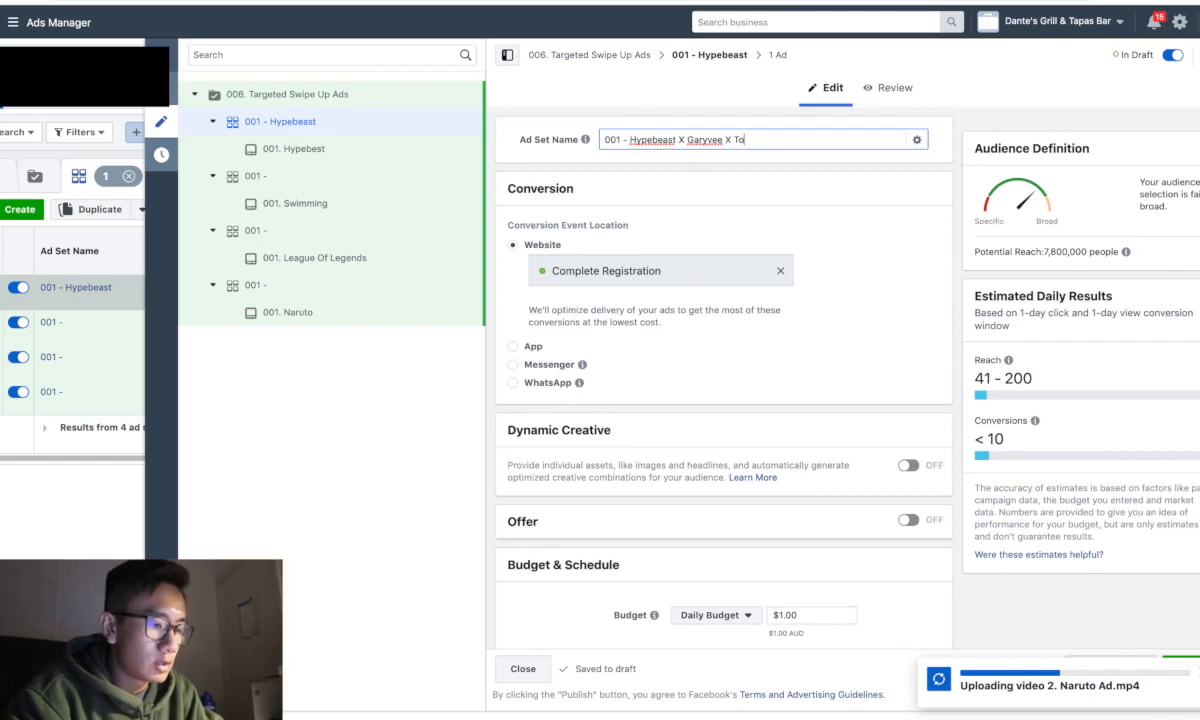
{"action": "type", "text": "ny Robbins"}
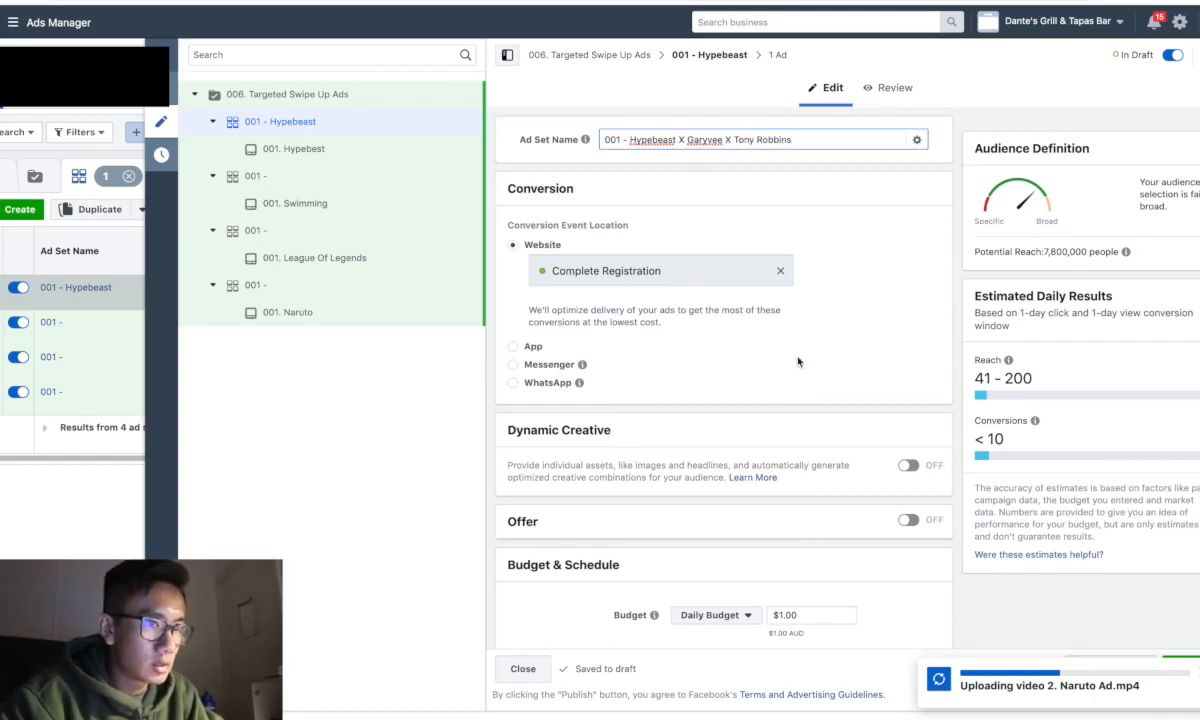
{"action": "scroll", "coordinate": [797, 357], "scroll_direction": "down", "scroll_amount": 10}
{"action": "scroll", "coordinate": [797, 357], "scroll_direction": "down", "scroll_amount": 3}
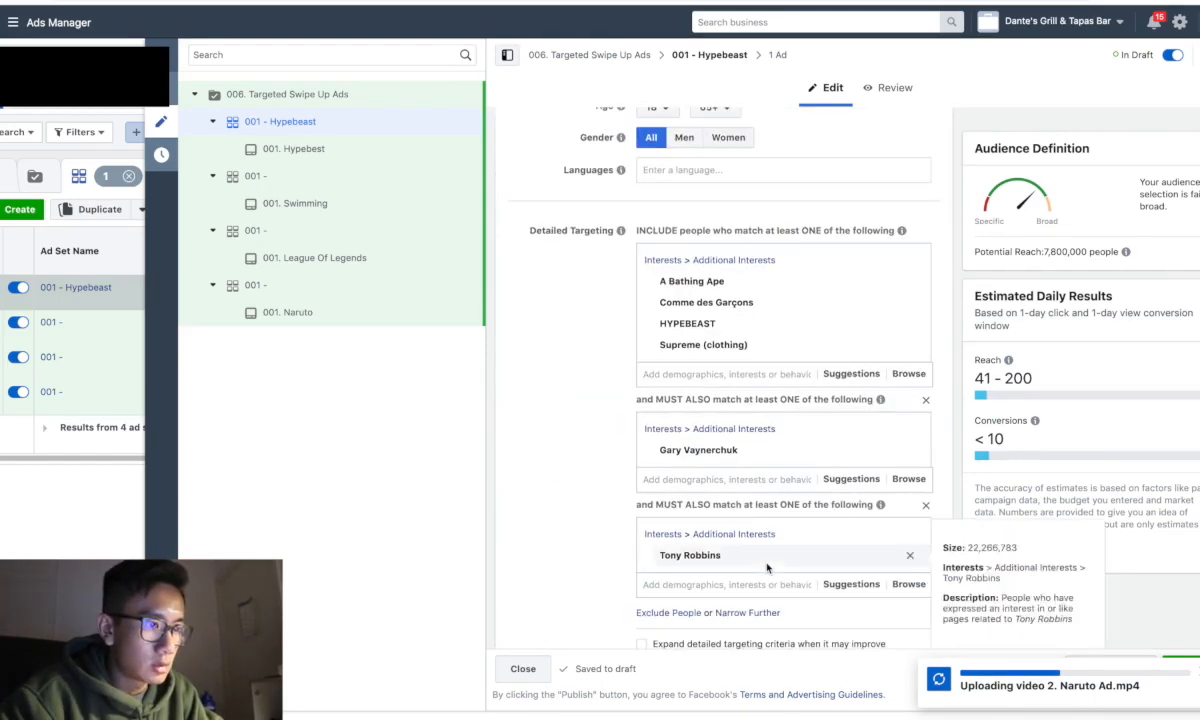
{"action": "scroll", "coordinate": [646, 497], "scroll_direction": "up", "scroll_amount": 15}
{"action": "scroll", "coordinate": [630, 307], "scroll_direction": "down", "scroll_amount": 8}
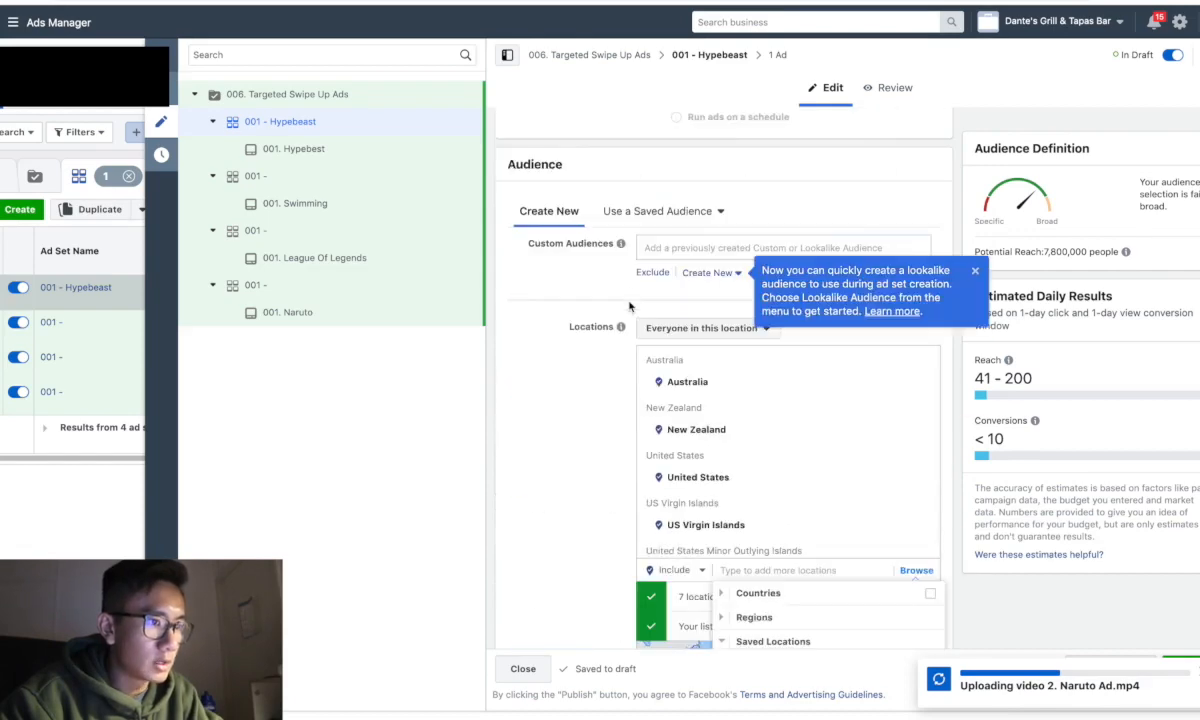
{"action": "scroll", "coordinate": [630, 305], "scroll_direction": "up", "scroll_amount": 10}
Add the Swimming interest to the detailed targeting of the ad set that holds the 001. Swimming ad.
{"action": "left_click", "coordinate": [274, 185]}
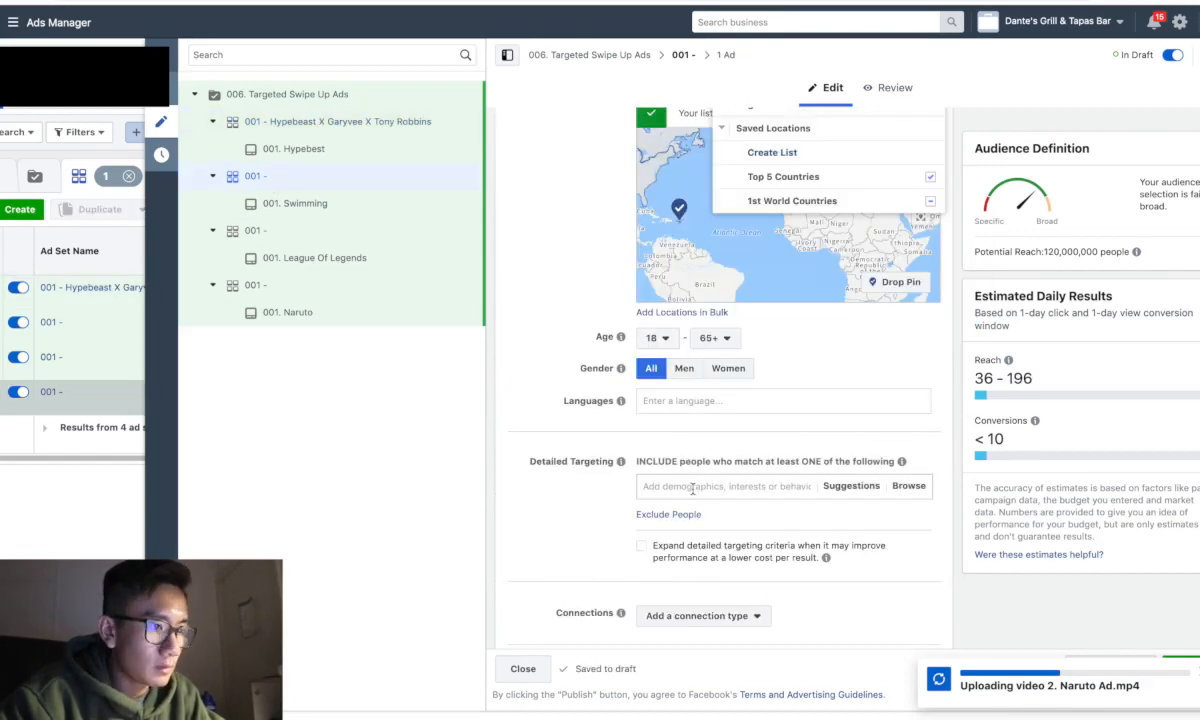
{"action": "left_click", "coordinate": [690, 486]}
{"action": "type", "text": "swimming"}
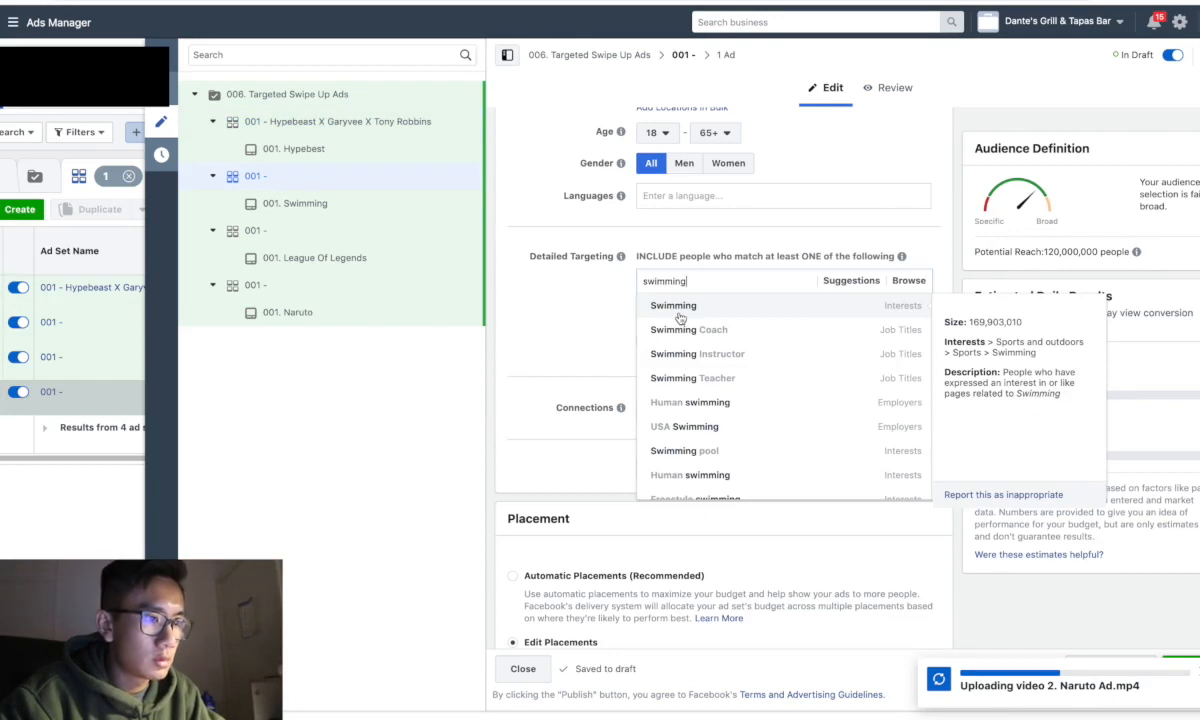
{"action": "left_click", "coordinate": [679, 316]}
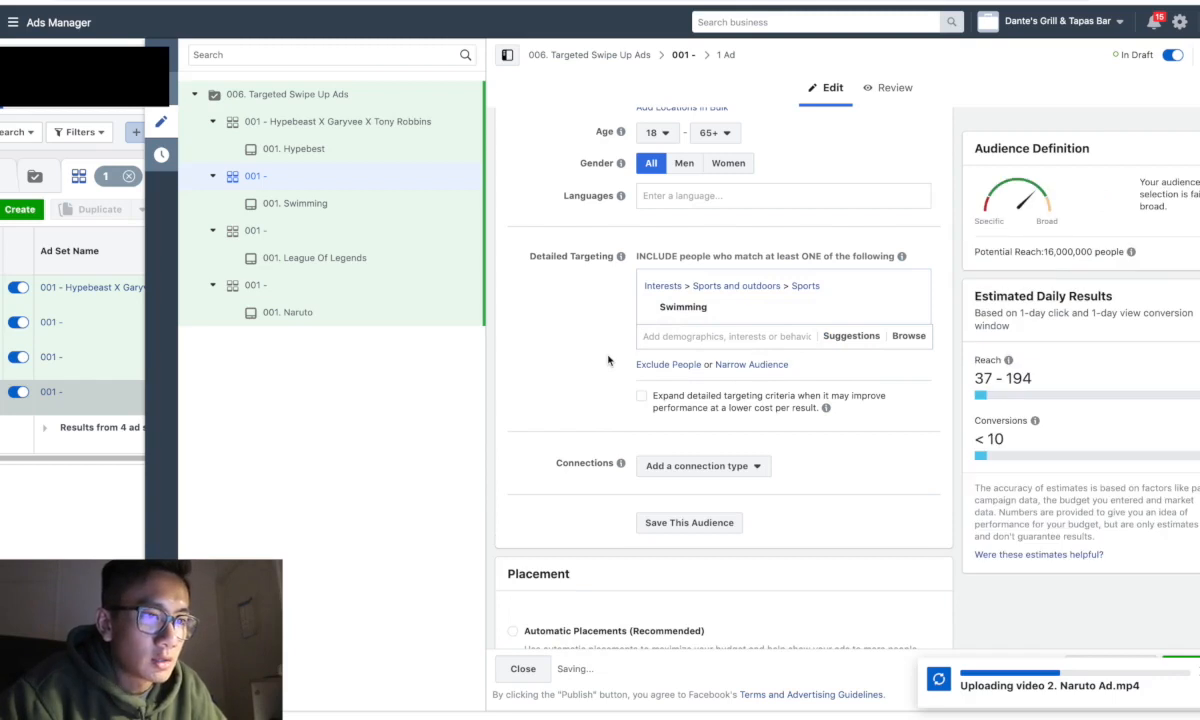
Narrow the swimming ad set's audience to people who must also match the Gary Vaynerchuk interest.
{"action": "left_click", "coordinate": [735, 365]}
{"action": "type", "text": "gary va"}
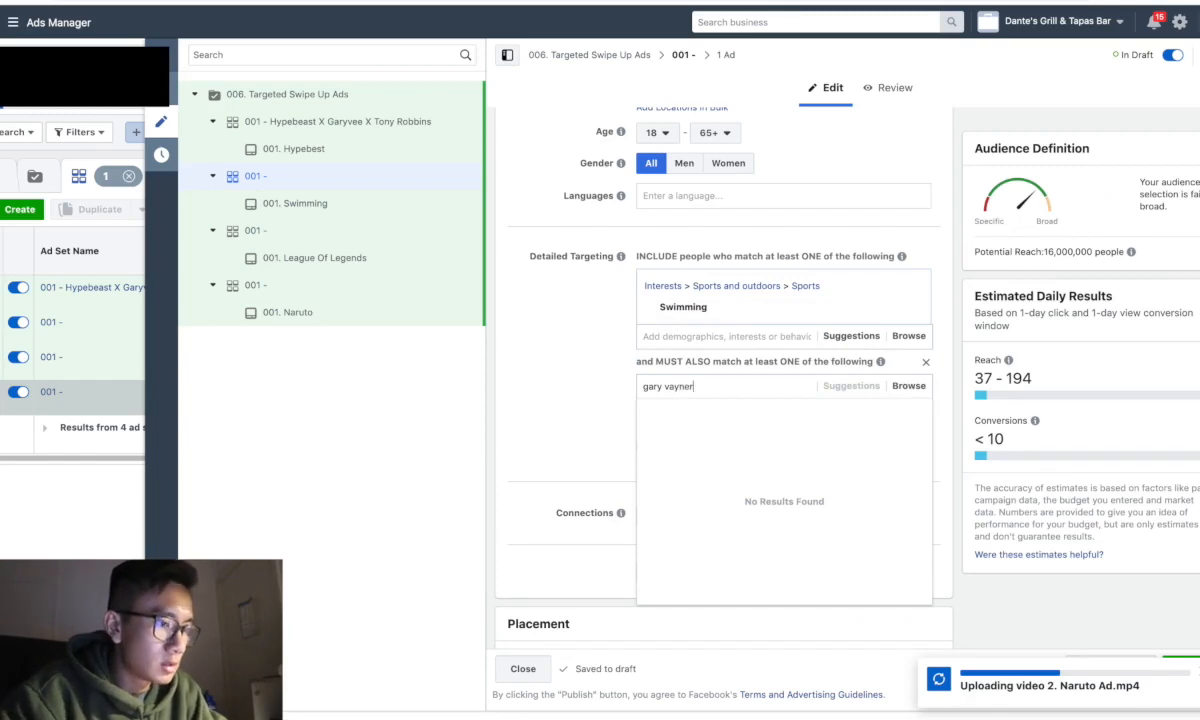
{"action": "left_click", "coordinate": [690, 410]}
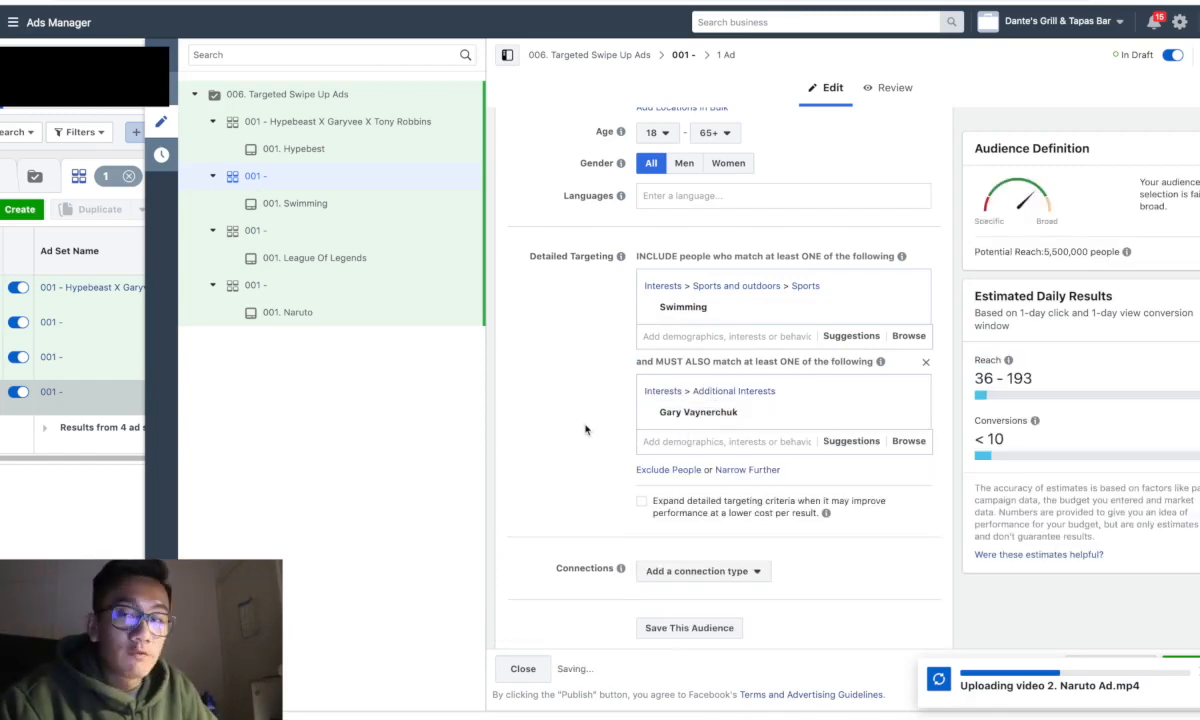
Rename the swimming ad set as 001 - Swimming X Garyvee.
{"action": "scroll", "coordinate": [585, 430], "scroll_direction": "up", "scroll_amount": 10}
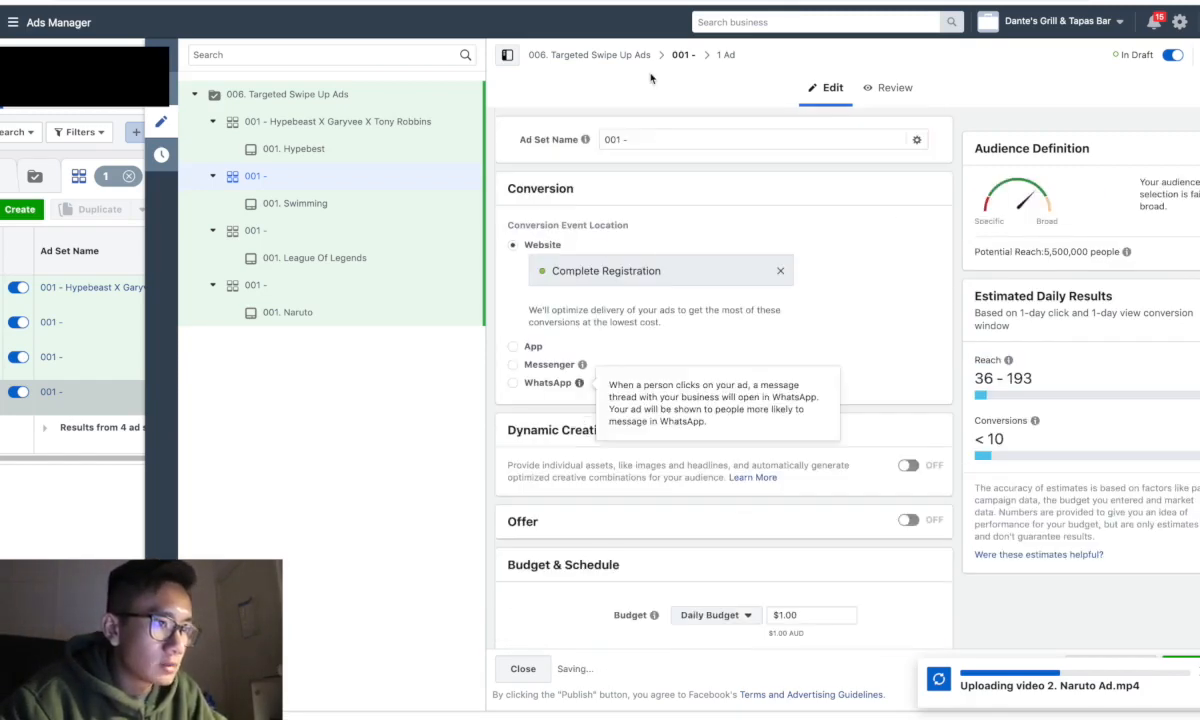
{"action": "left_click", "coordinate": [644, 139]}
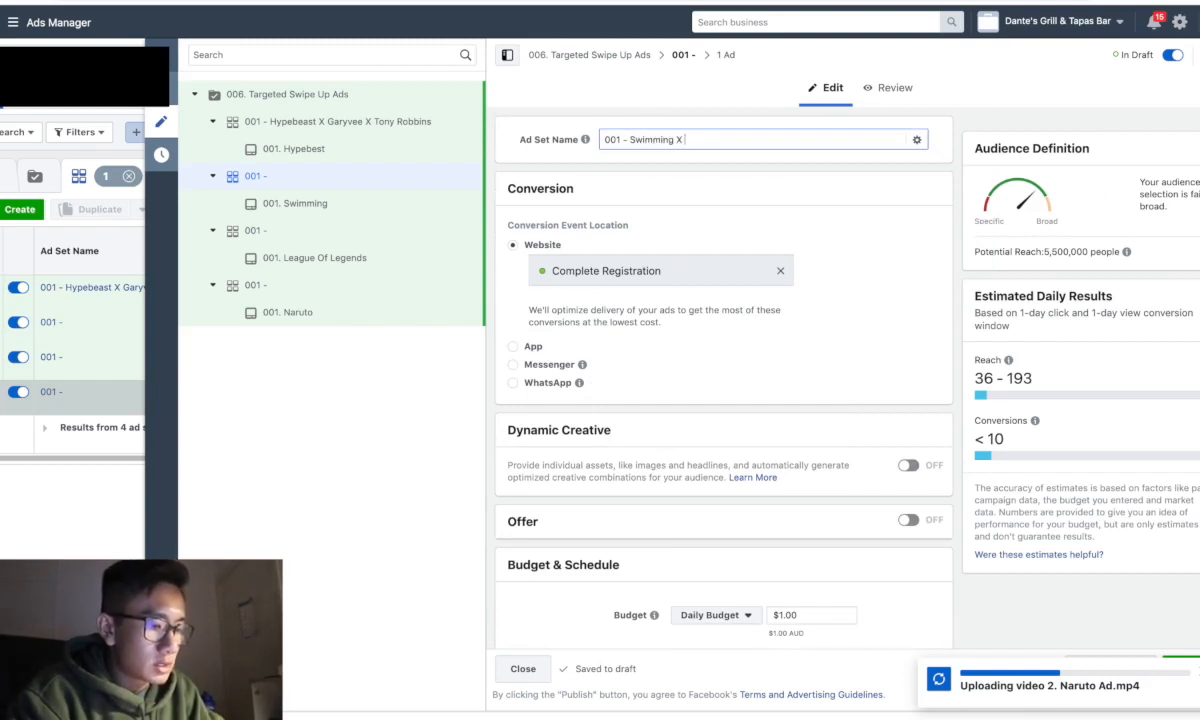
{"action": "type", "text": "Swimming X Garyvee"}
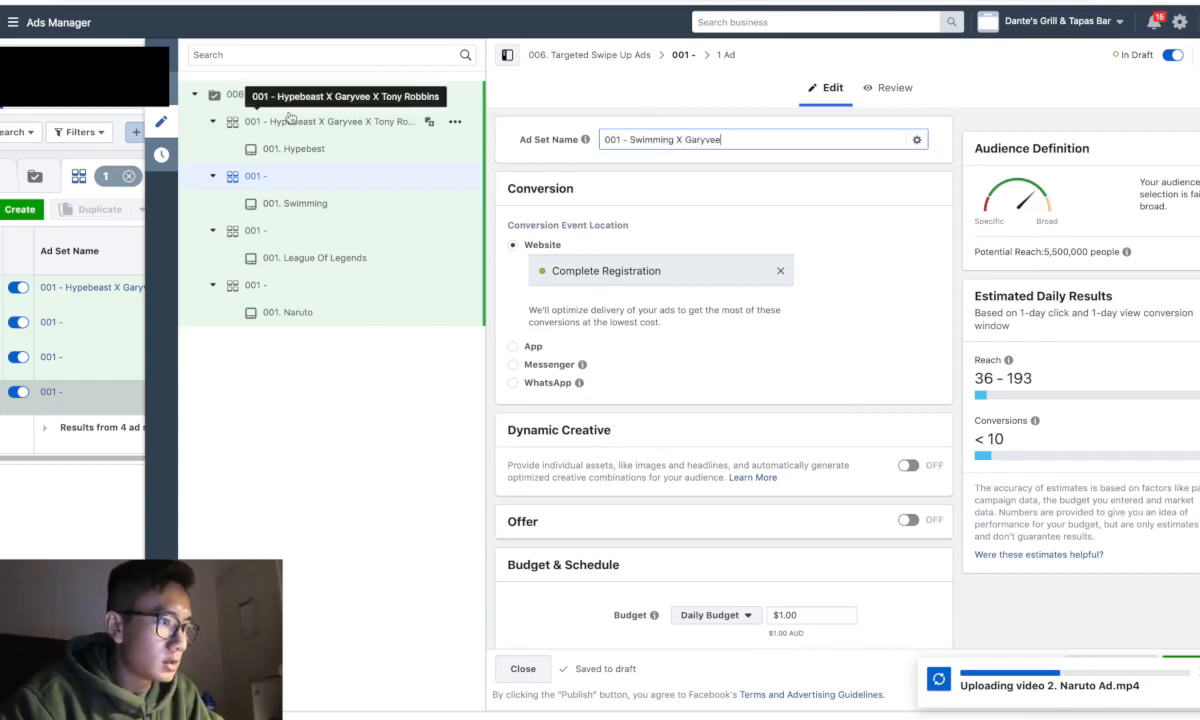
{"action": "left_click", "coordinate": [298, 242]}
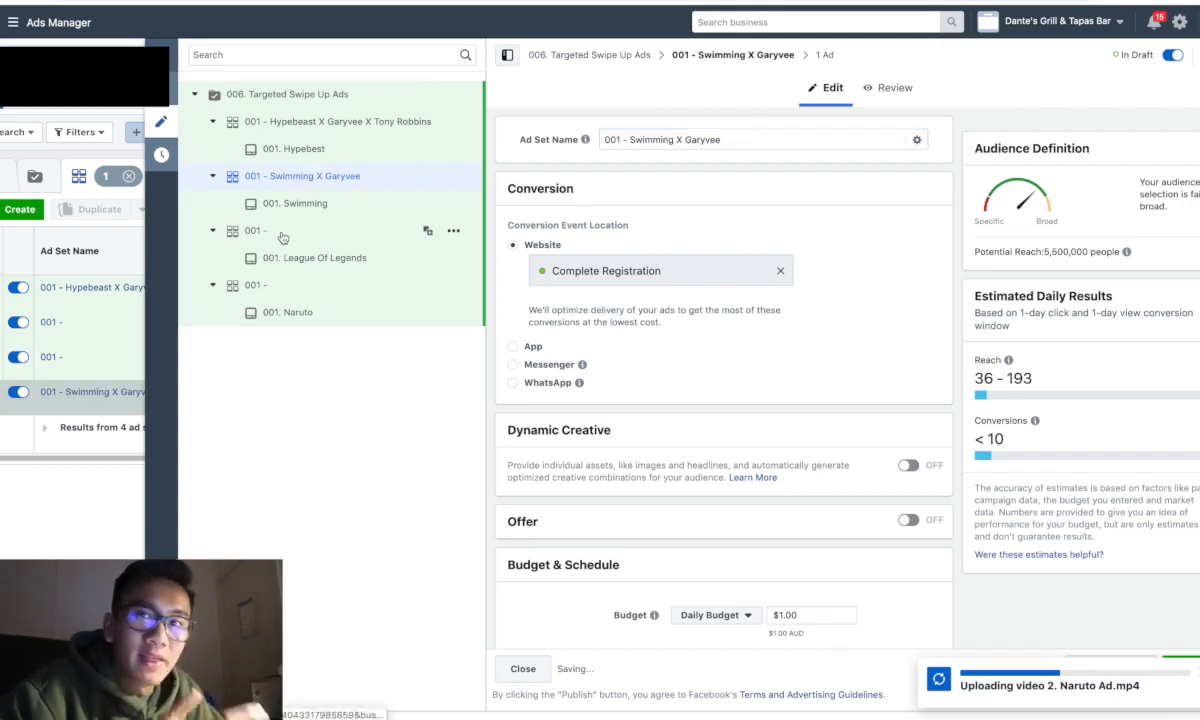
Add the League of Legends interest to the detailed targeting of the ad set that holds the 001. League Of Legends ad.
{"action": "left_click", "coordinate": [282, 236]}
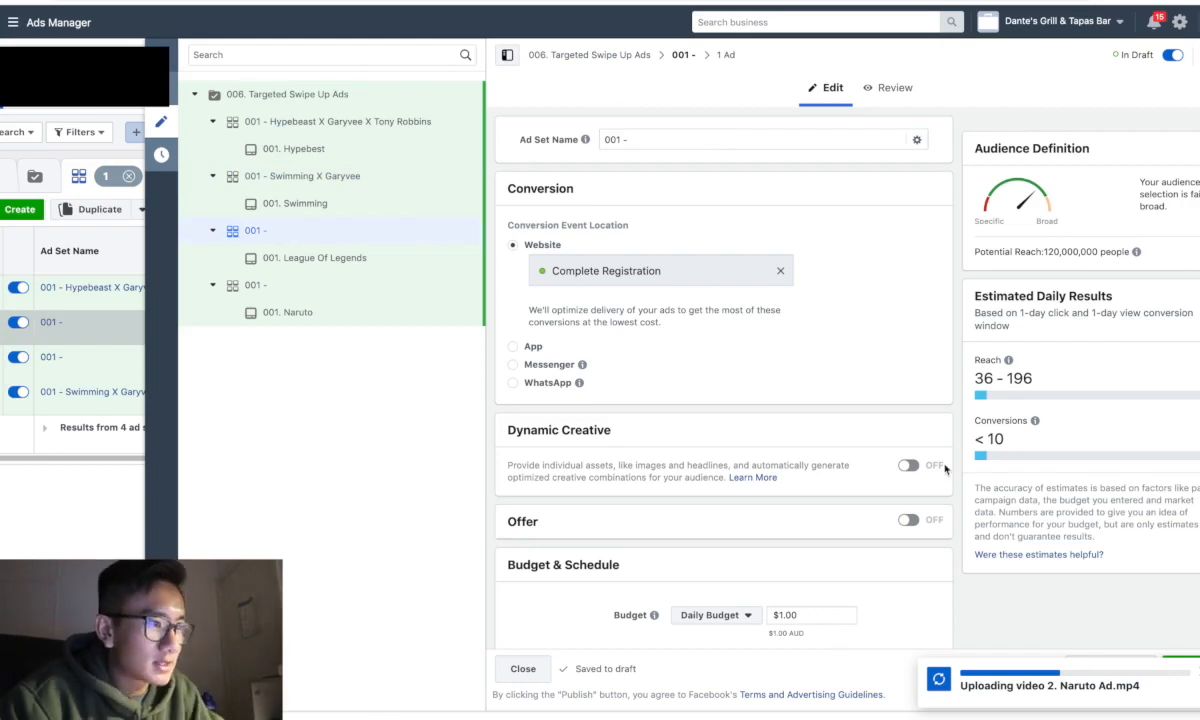
{"action": "scroll", "coordinate": [888, 442], "scroll_direction": "down", "scroll_amount": 10}
{"action": "left_click", "coordinate": [763, 280]}
{"action": "type", "text": "league of"}
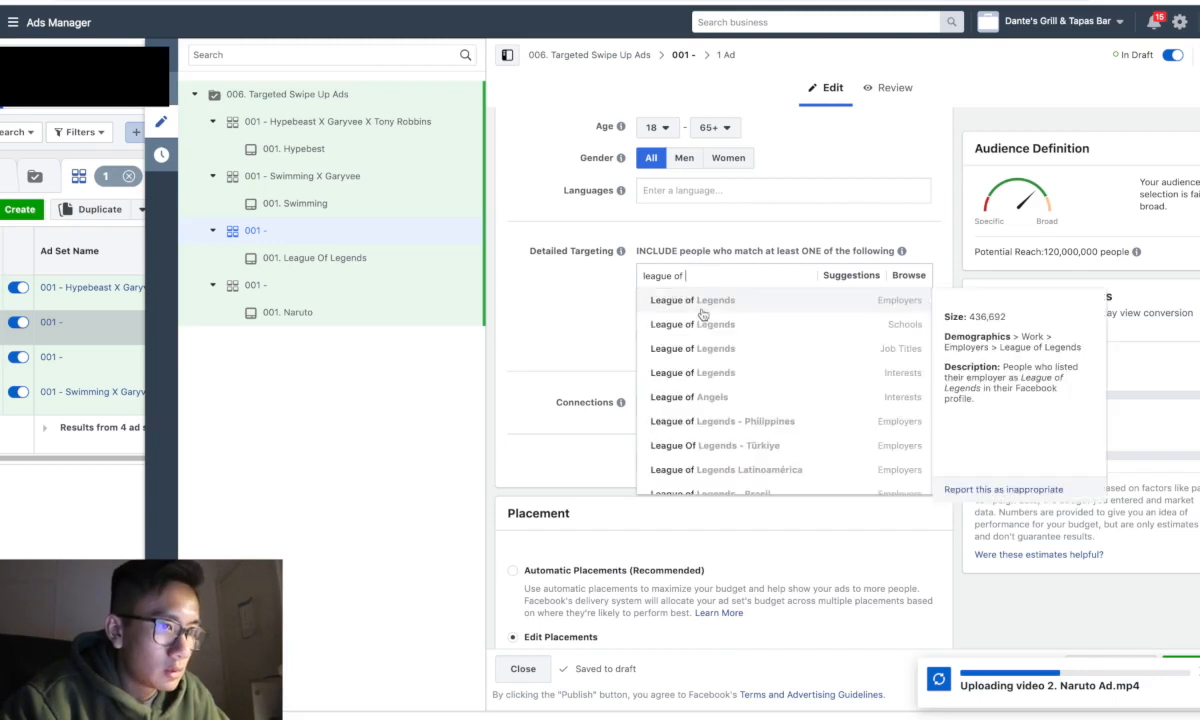
{"action": "left_click", "coordinate": [702, 380]}
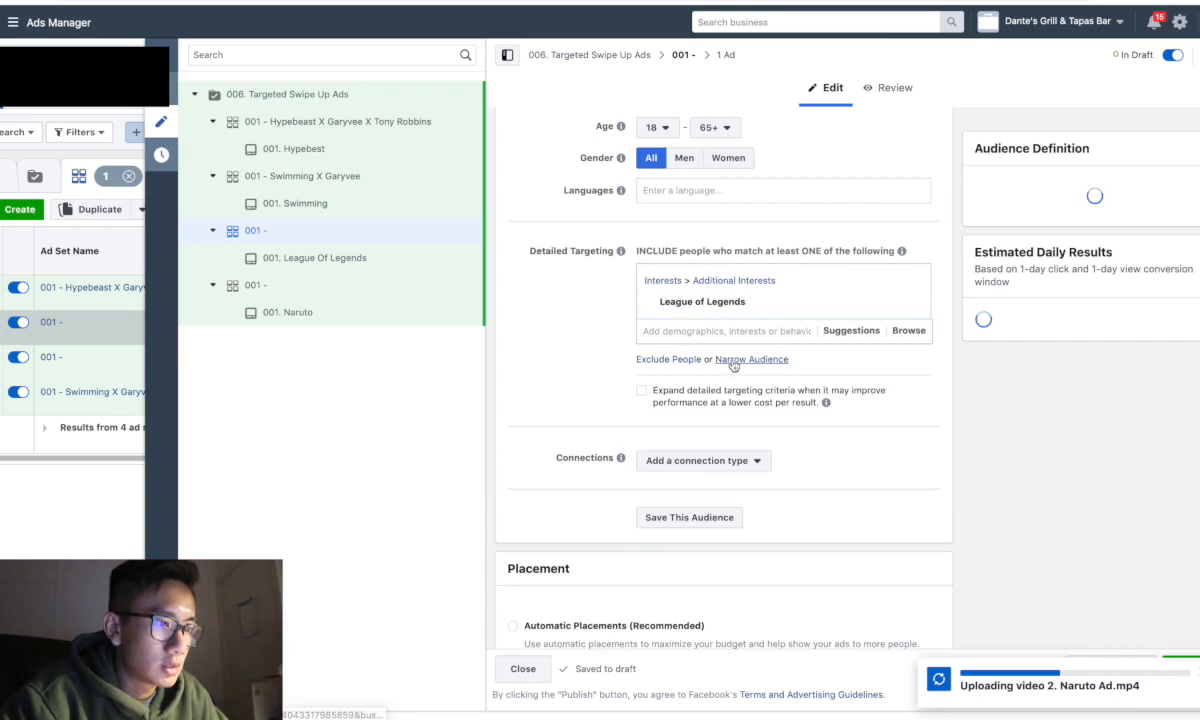
{"action": "left_click", "coordinate": [733, 362]}
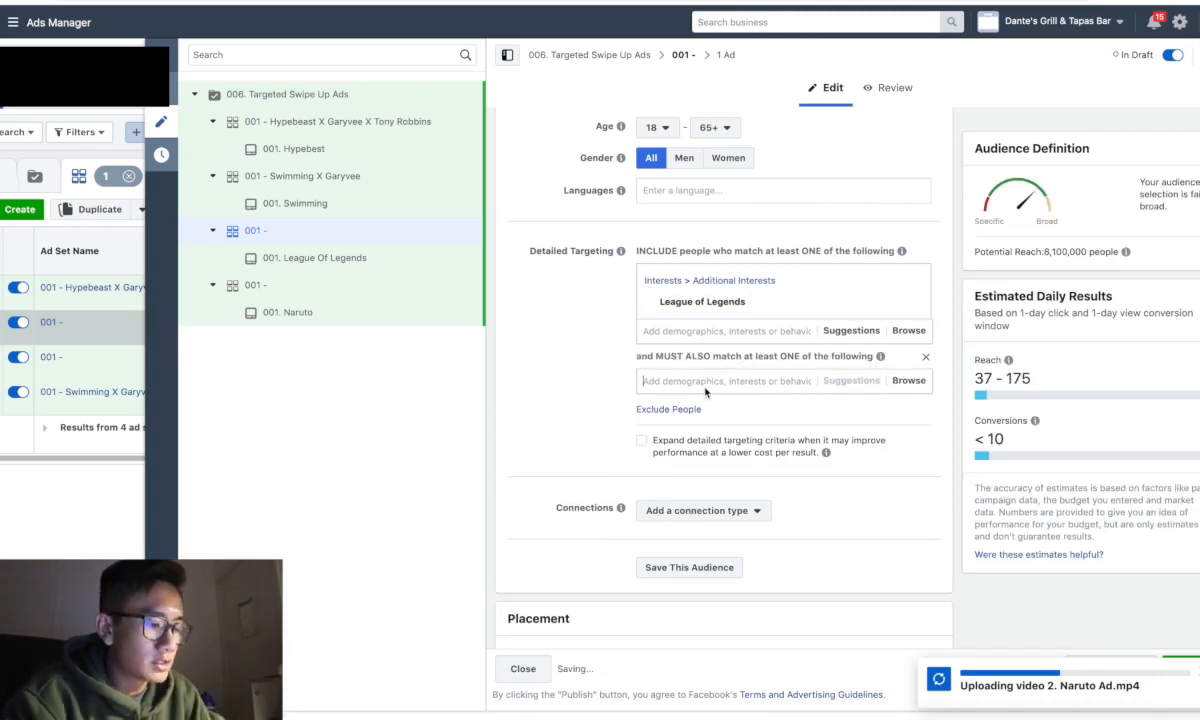
{"action": "type", "text": "twitch"}
{"action": "key", "text": "BackSpace"}
{"action": "key", "text": "BackSpace"}
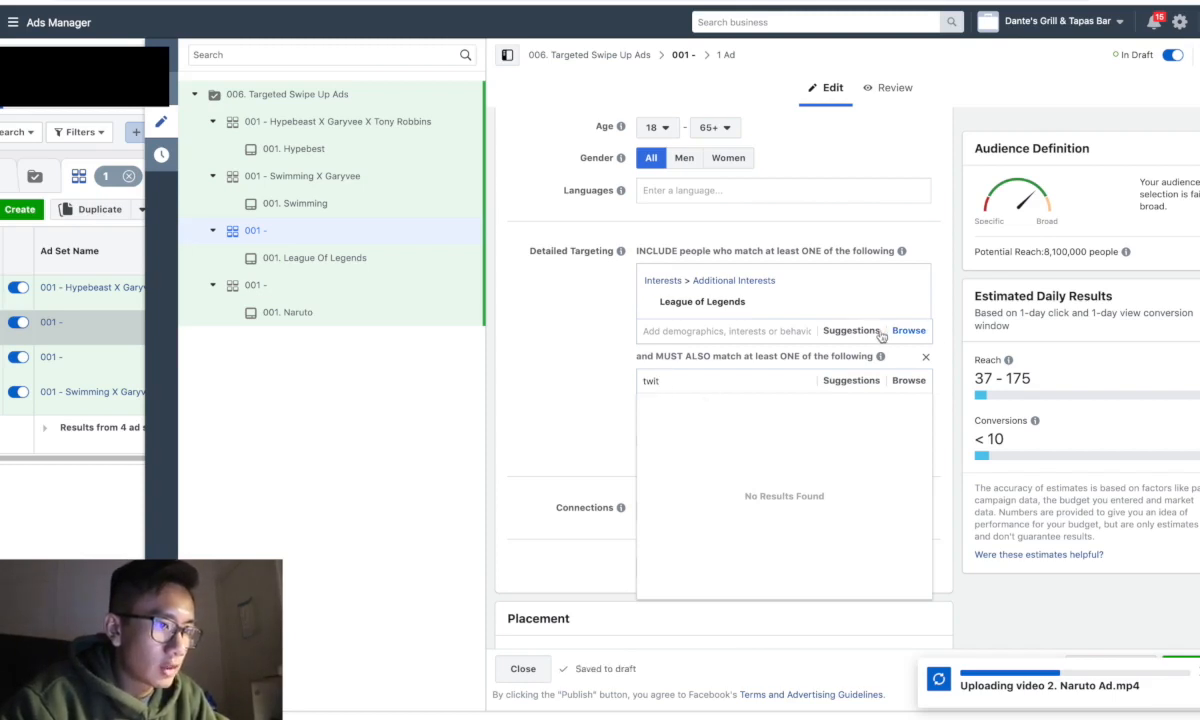
{"action": "left_click", "coordinate": [853, 331]}
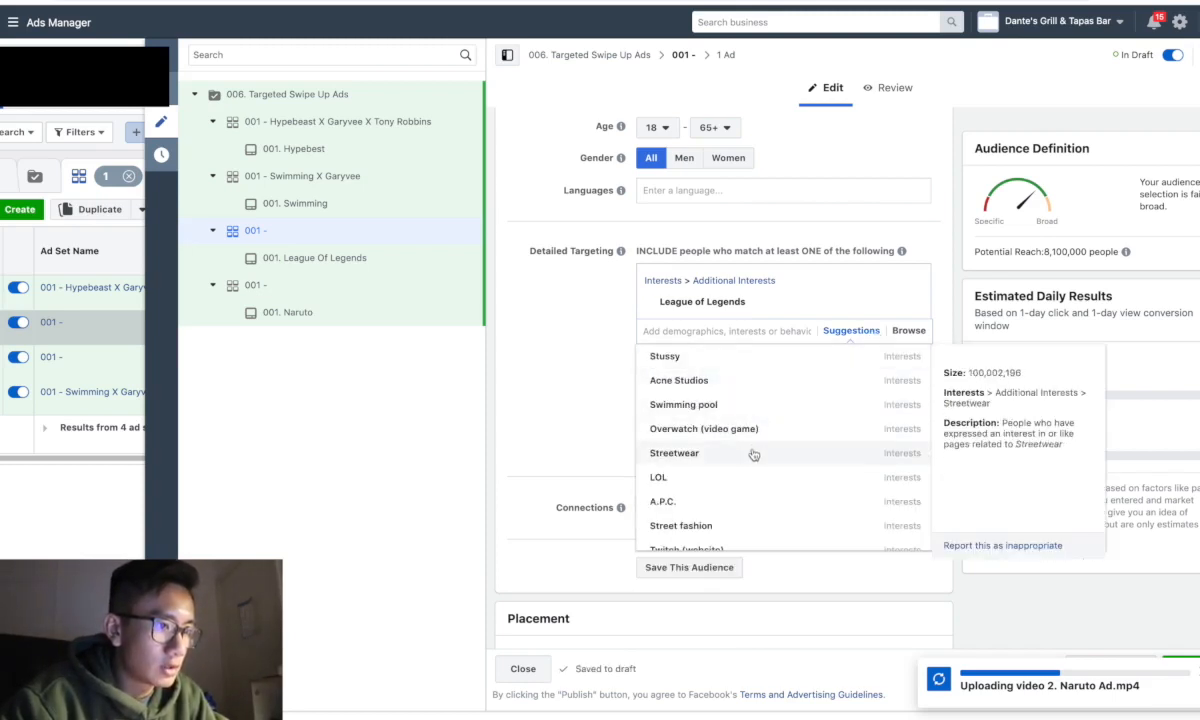
{"action": "scroll", "coordinate": [753, 455], "scroll_direction": "down", "scroll_amount": 1}
{"action": "scroll", "coordinate": [753, 455], "scroll_direction": "down", "scroll_amount": 2}
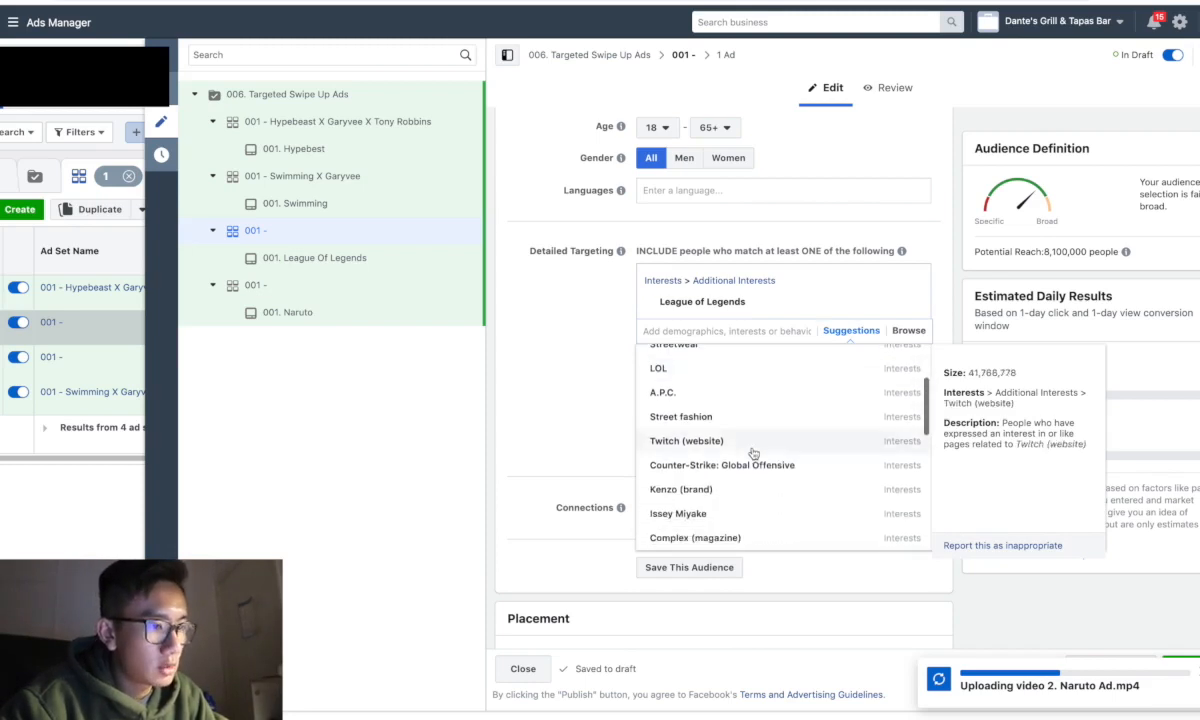
{"action": "left_click", "coordinate": [560, 410]}
{"action": "left_click", "coordinate": [667, 381]}
{"action": "type", "text": "overwatch"}
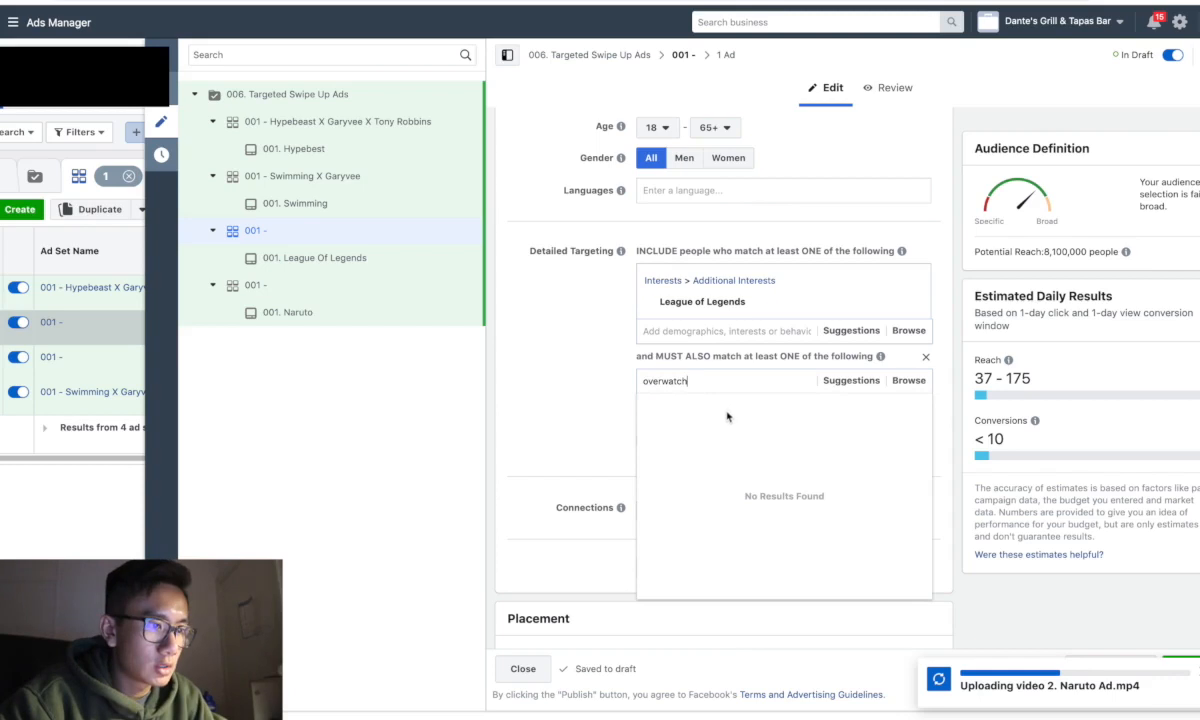
{"action": "left_click", "coordinate": [925, 358]}
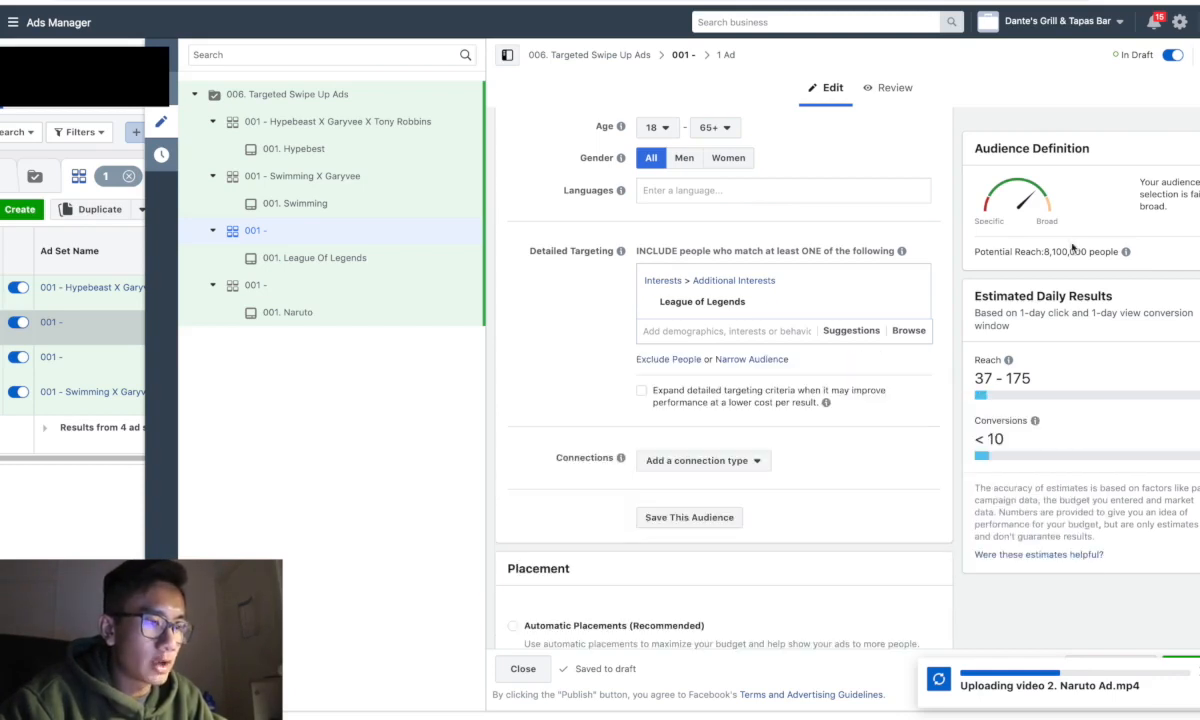
Narrow the League of Legends ad set's audience to people who must also match the Gary Vaynerchuk interest.
{"action": "left_click", "coordinate": [730, 359]}
{"action": "type", "text": "garyvee"}
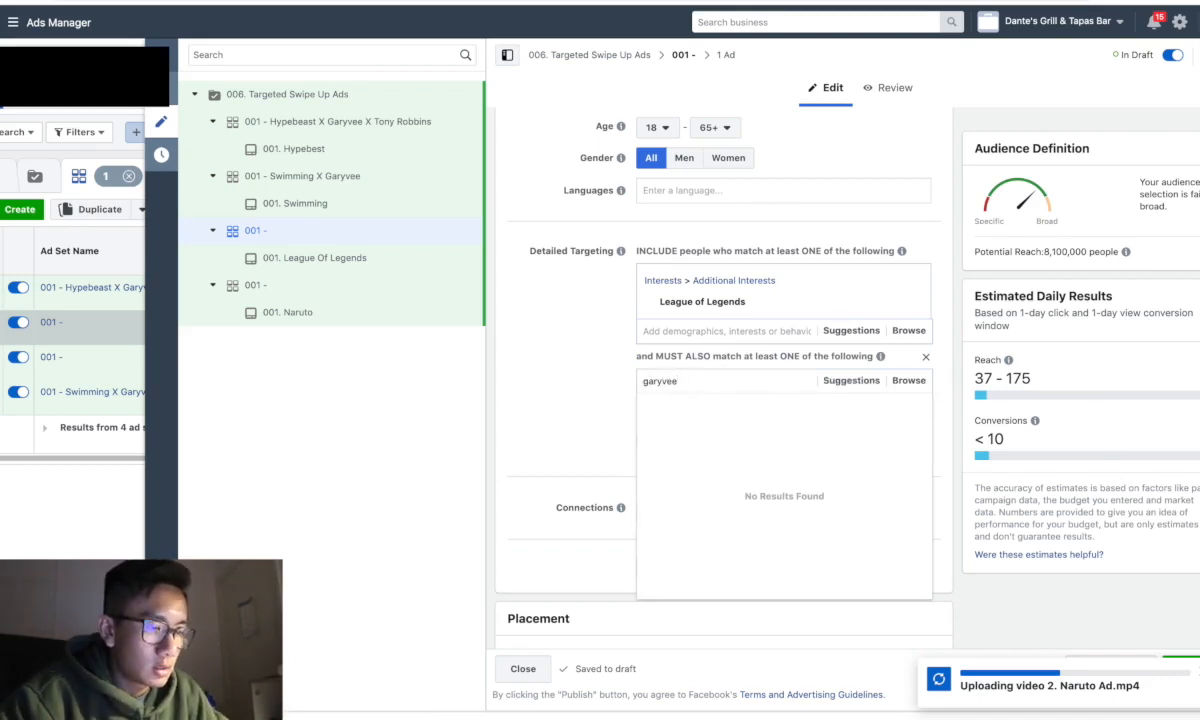
{"action": "key", "text": "BackSpace"}
{"action": "key", "text": "BackSpace"}
{"action": "key", "text": "BackSpace"}
{"action": "type", "text": "ay"}
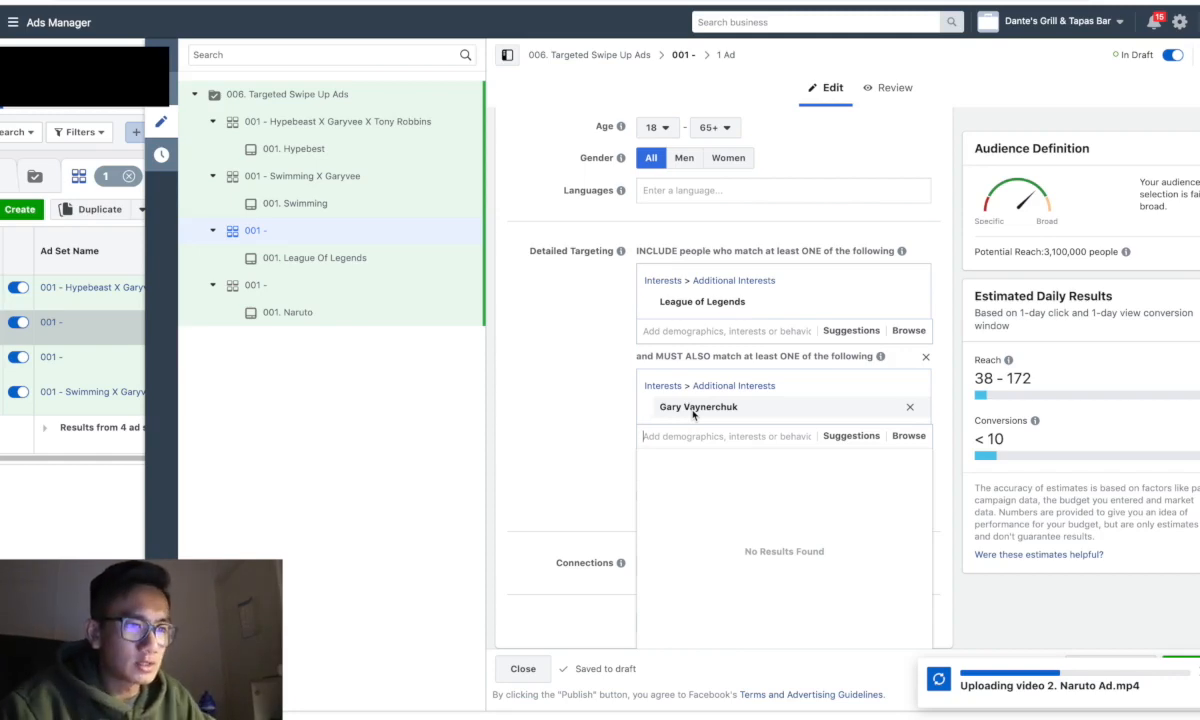
Rename the League of Legends ad set as 001 - League of legends x Garyvee.
{"action": "left_click", "coordinate": [612, 437]}
{"action": "scroll", "coordinate": [612, 437], "scroll_direction": "up", "scroll_amount": 15}
{"action": "left_click", "coordinate": [657, 139]}
{"action": "type", "text": "League of legends"}
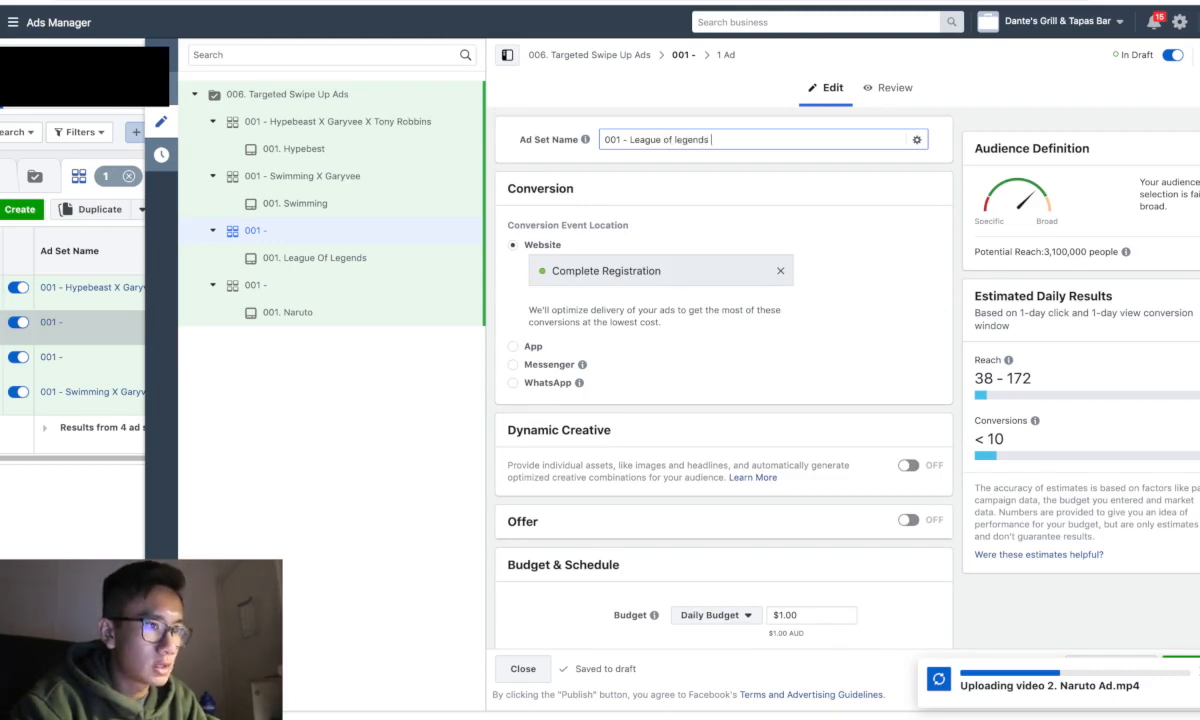
{"action": "type", "text": " x Garyvee"}
{"action": "left_click", "coordinate": [656, 200]}
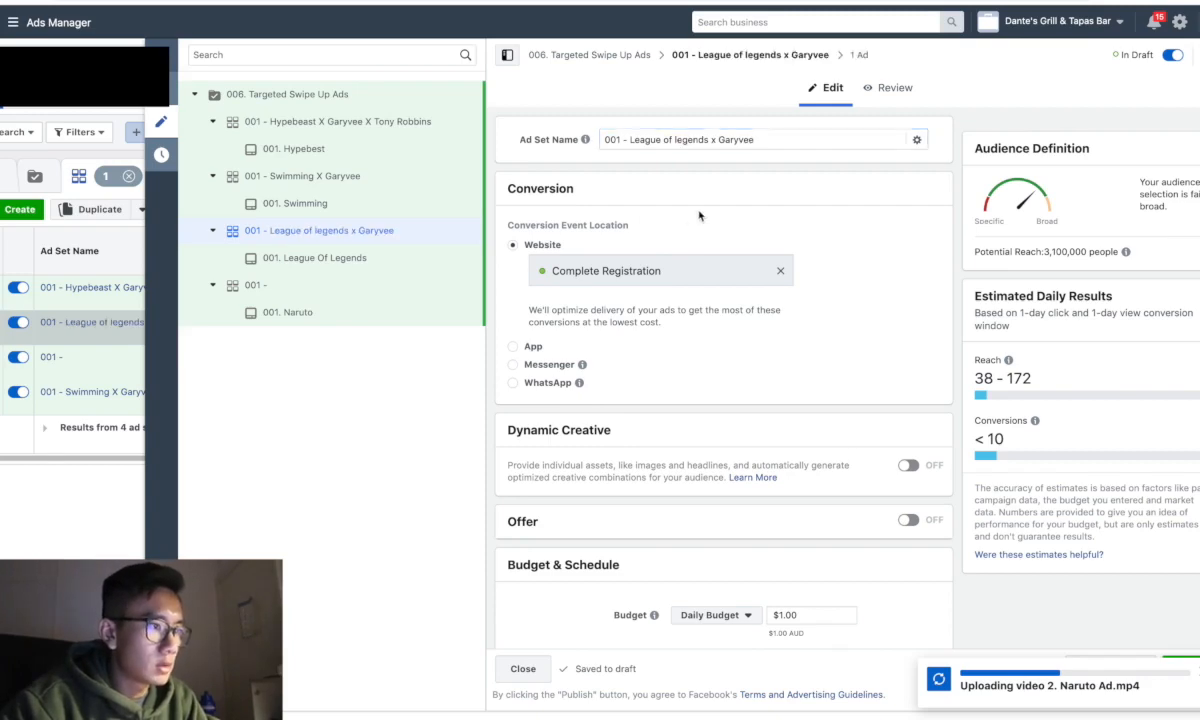
Add the Naruto interest to the detailed targeting of the ad set that holds the 001. Naruto ad.
{"action": "left_click", "coordinate": [279, 291]}
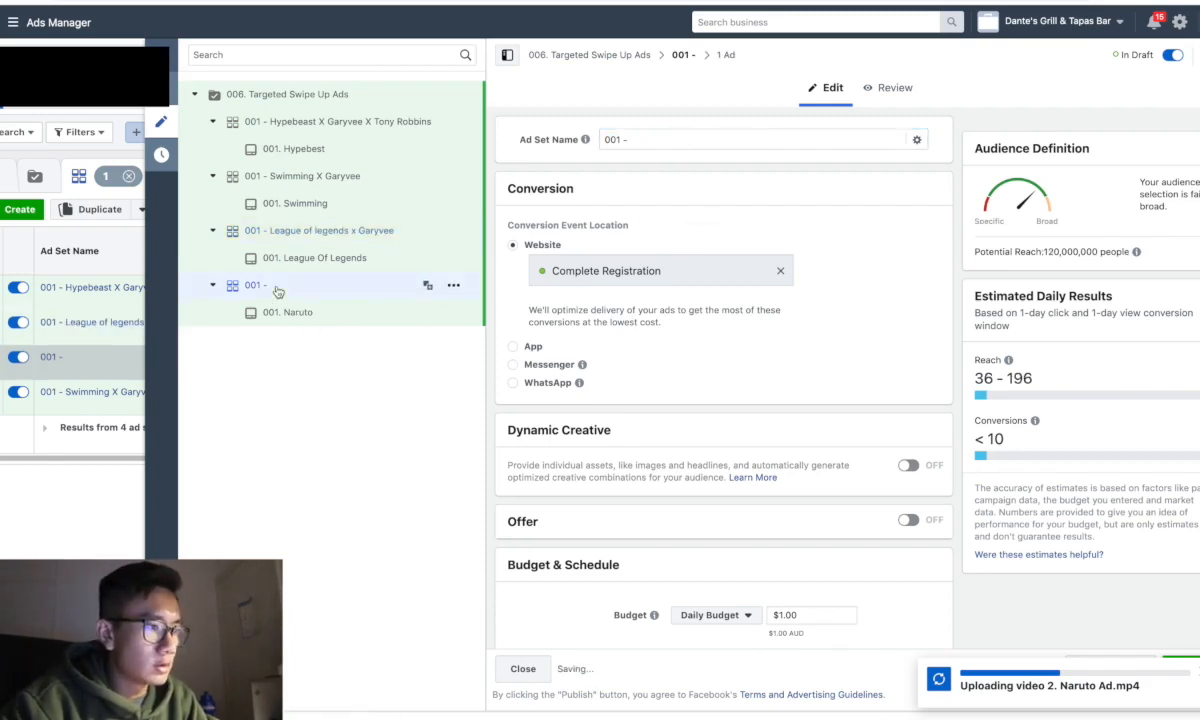
{"action": "scroll", "coordinate": [655, 447], "scroll_direction": "down", "scroll_amount": 3}
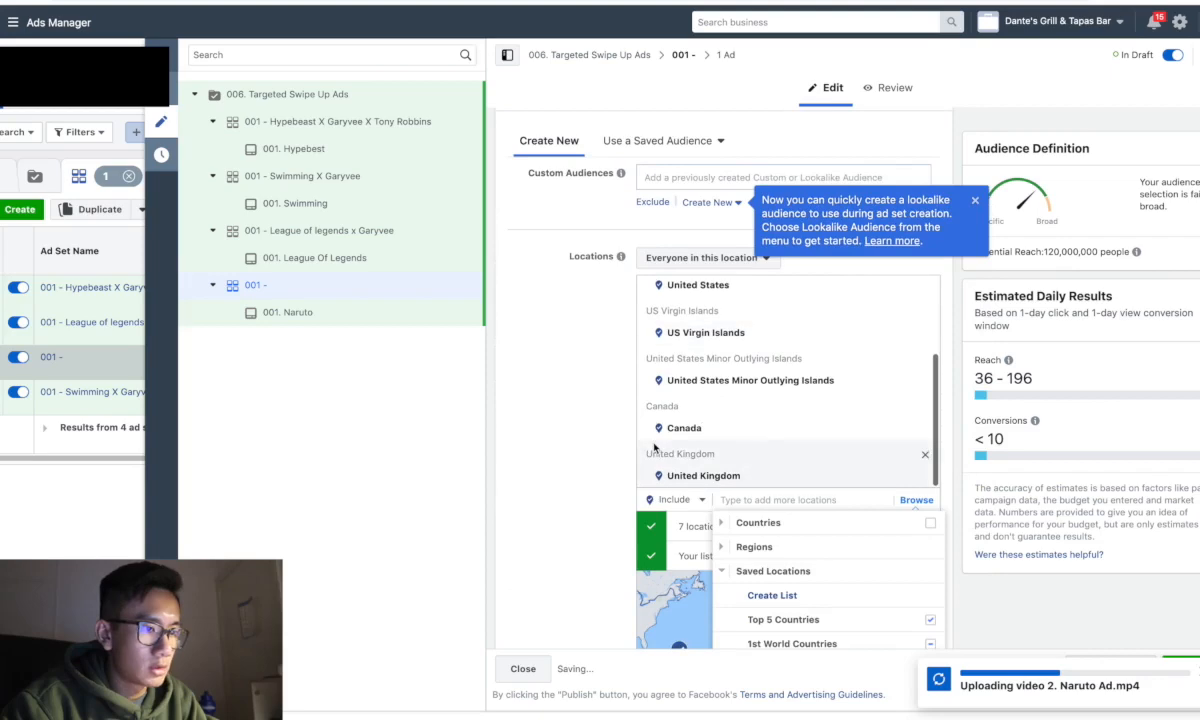
{"action": "scroll", "coordinate": [549, 474], "scroll_direction": "down", "scroll_amount": 5}
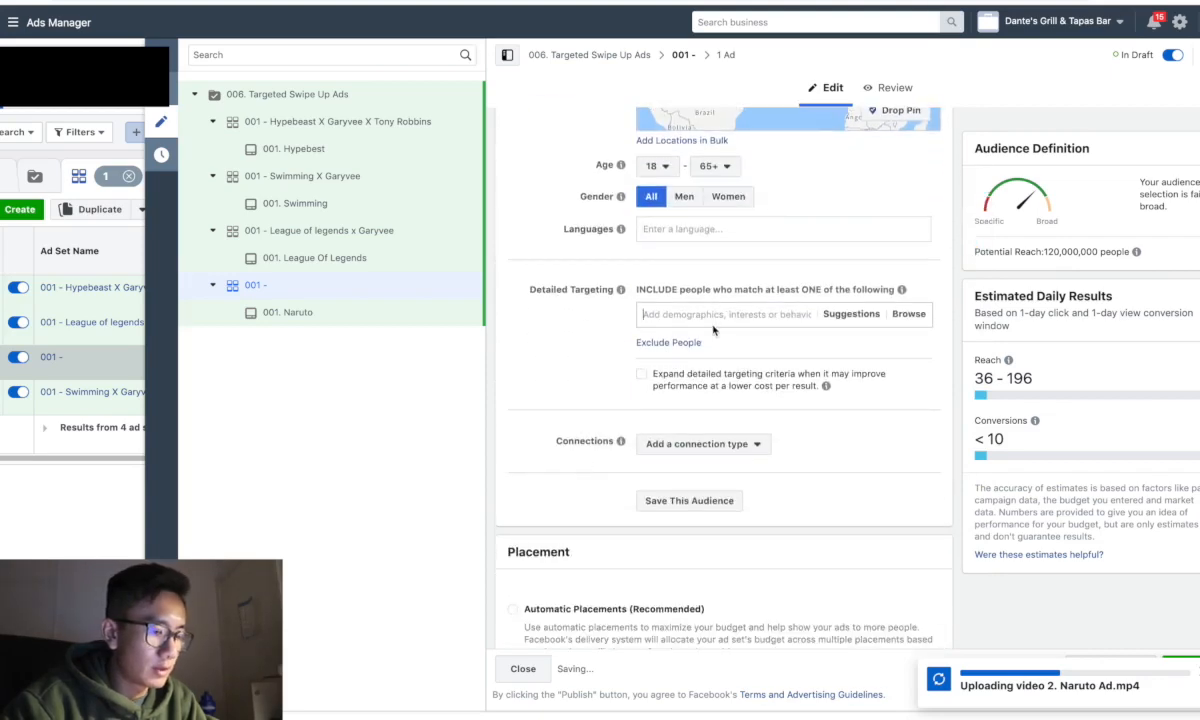
{"action": "left_click", "coordinate": [671, 312]}
{"action": "type", "text": "naruto"}
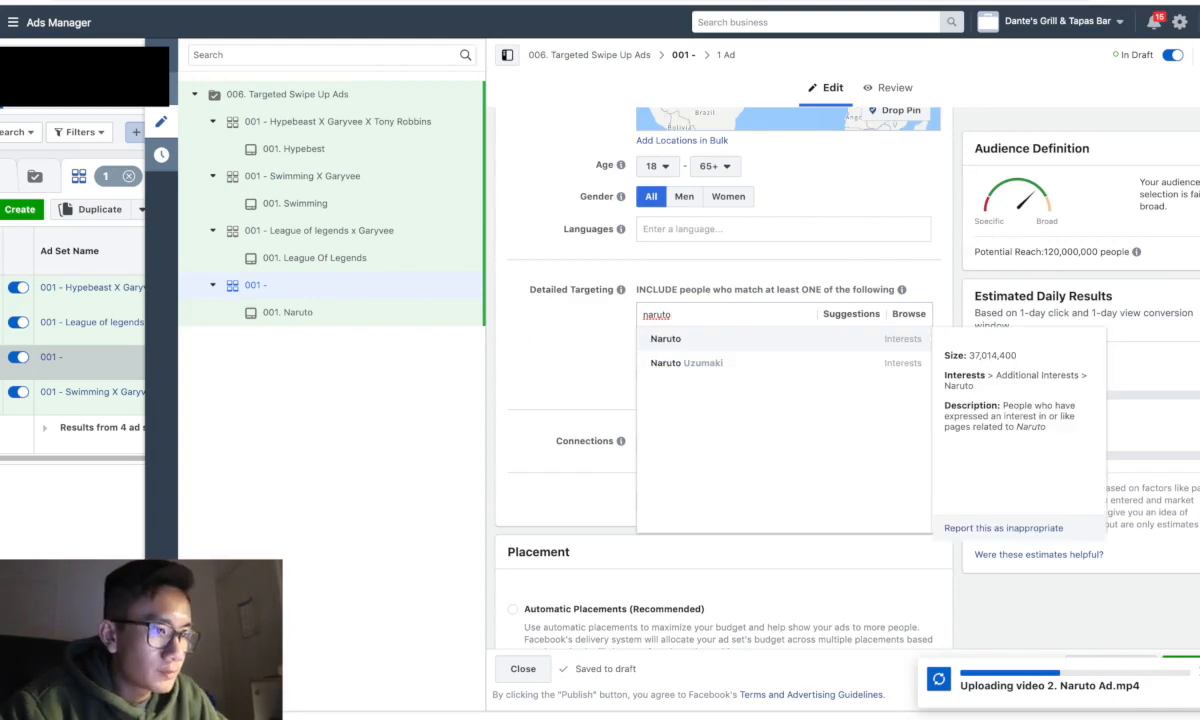
{"action": "left_click", "coordinate": [693, 346]}
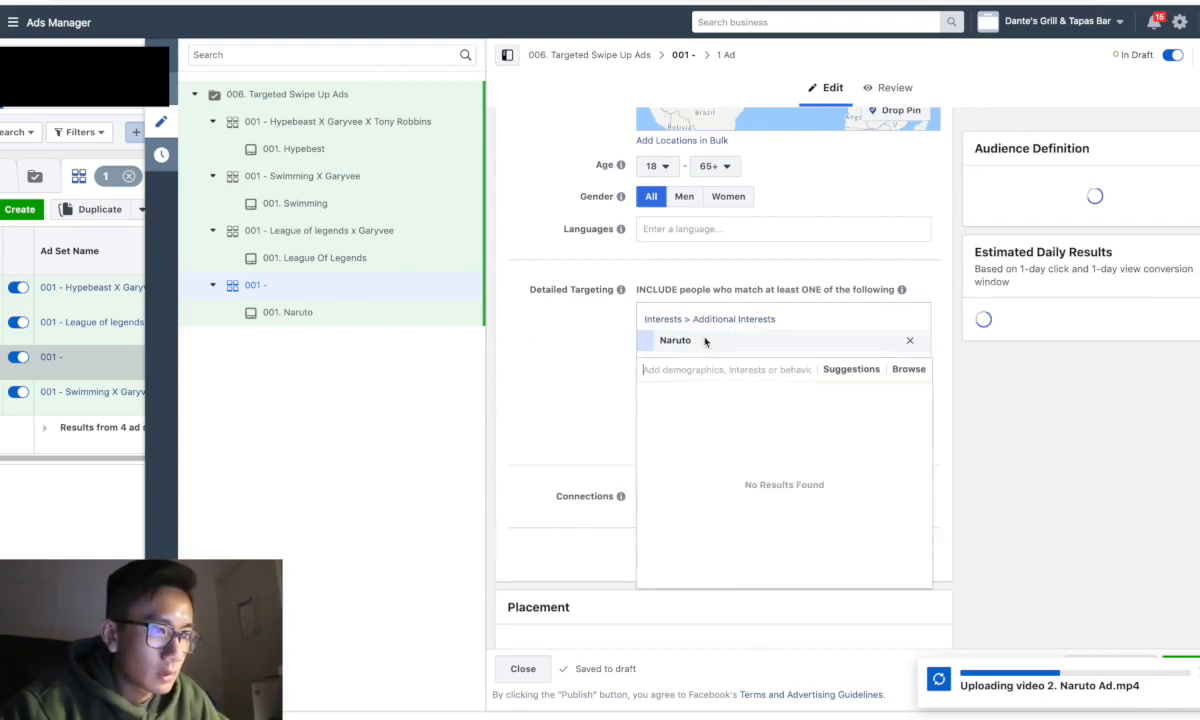
View the suggested interests for the Naruto ad set's detailed targeting.
{"action": "left_click", "coordinate": [840, 369]}
{"action": "left_click", "coordinate": [840, 369]}
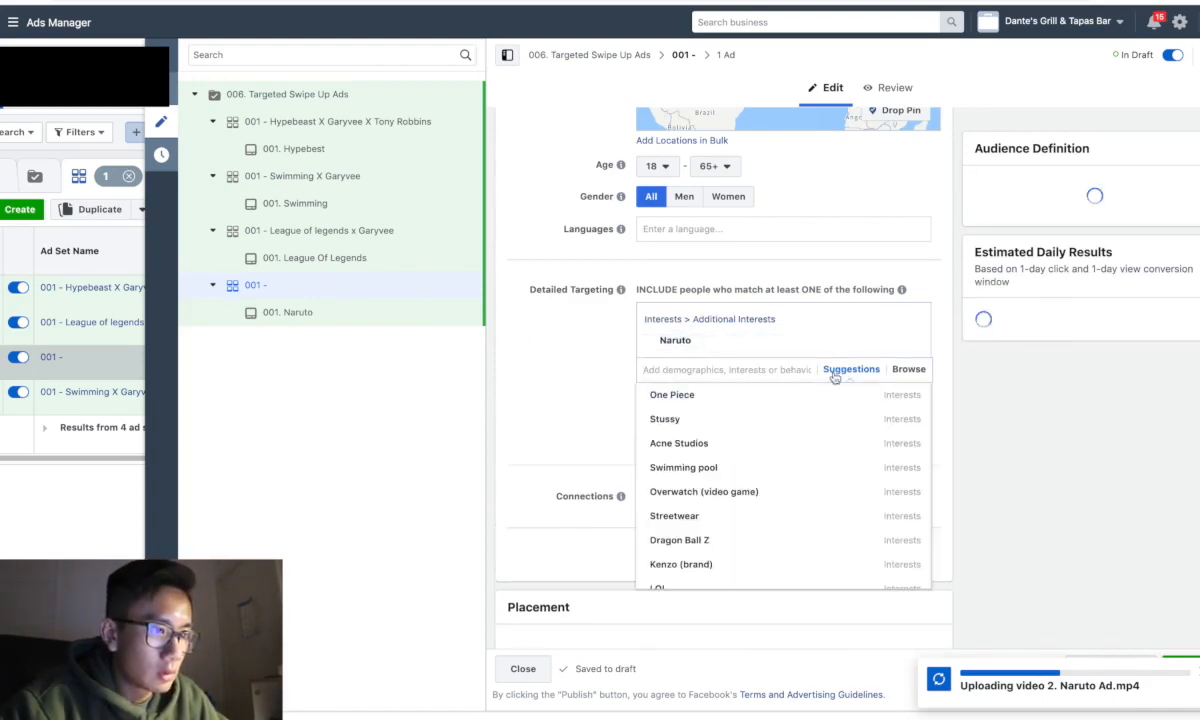
{"action": "left_click", "coordinate": [592, 428]}
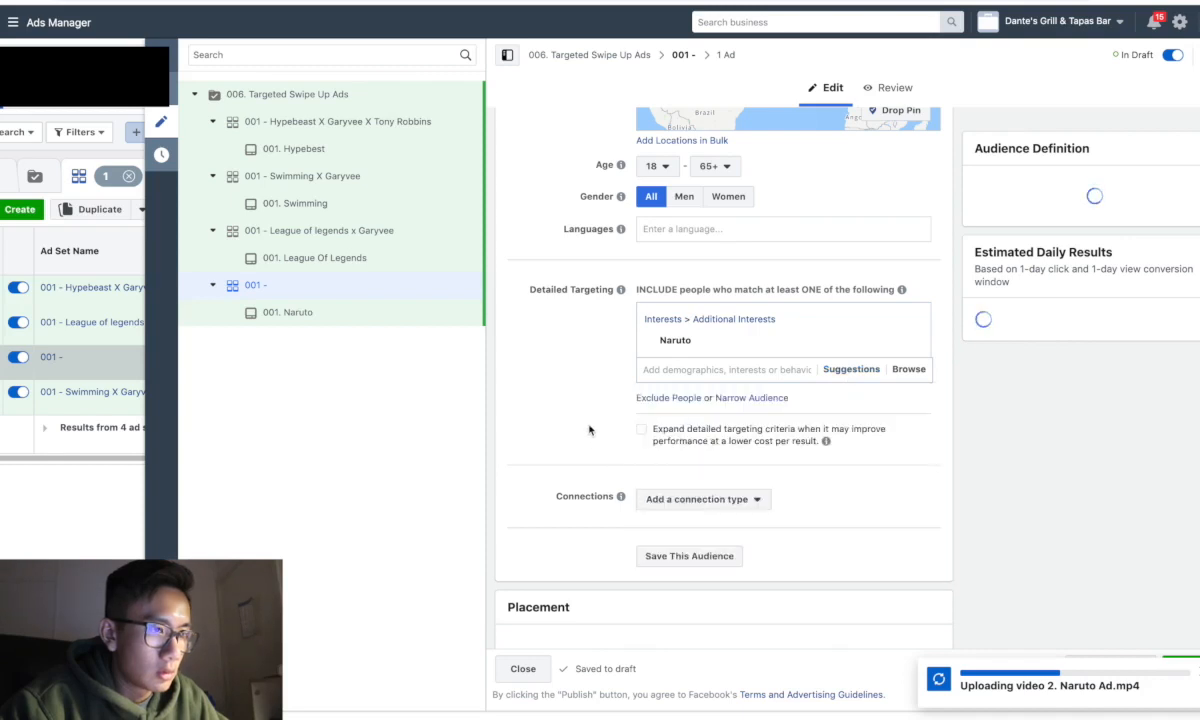
Add a must-also-match condition to the Naruto ad set's audience and search its interests for 4 hour work.
{"action": "left_click", "coordinate": [737, 397]}
{"action": "left_click", "coordinate": [688, 419]}
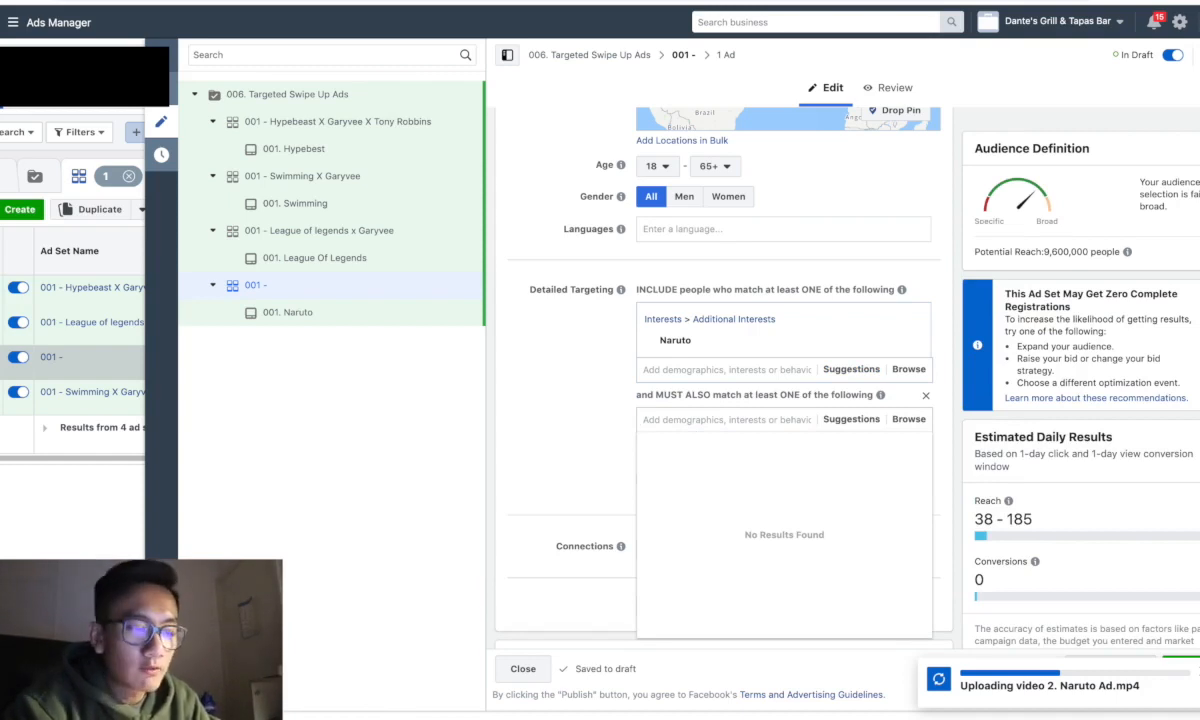
{"action": "type", "text": "4 houur"}
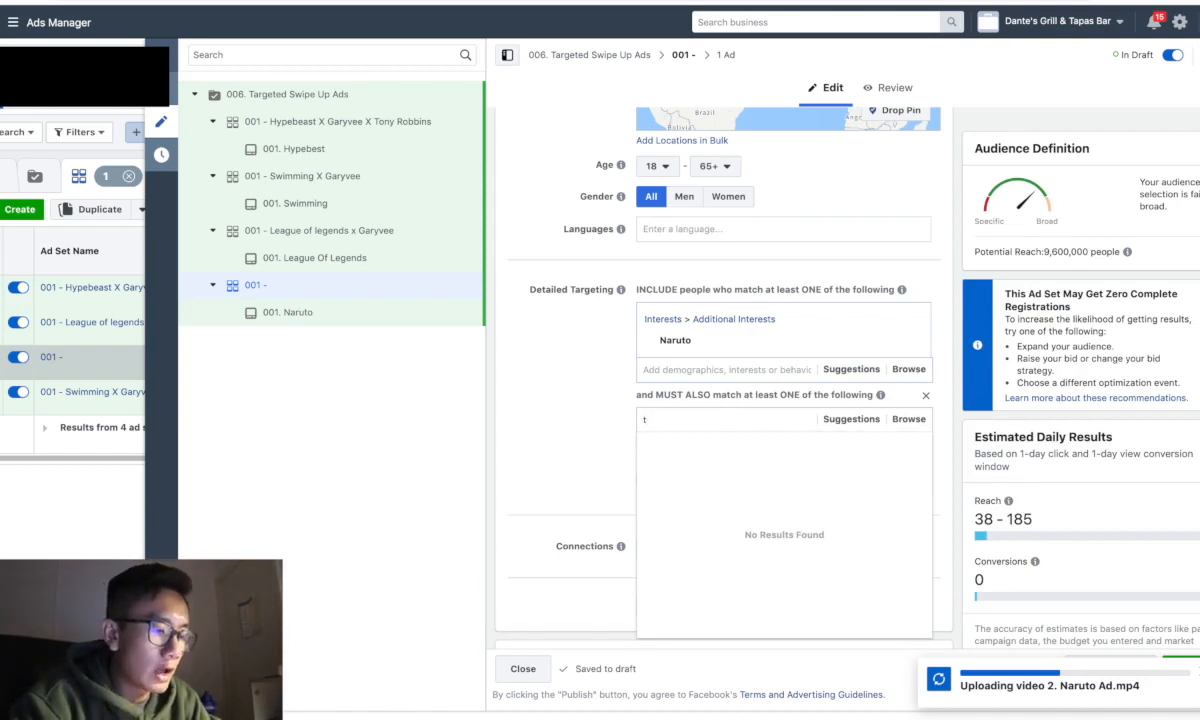
{"action": "type", "text": " work"}
{"action": "key", "text": "BackSpace"}
{"action": "key", "text": "BackSpace"}
{"action": "key", "text": "BackSpace"}
{"action": "key", "text": "BackSpace"}
{"action": "key", "text": "BackSpace"}
{"action": "key", "text": "BackSpace"}
{"action": "key", "text": "BackSpace"}
{"action": "type", "text": "r work"}
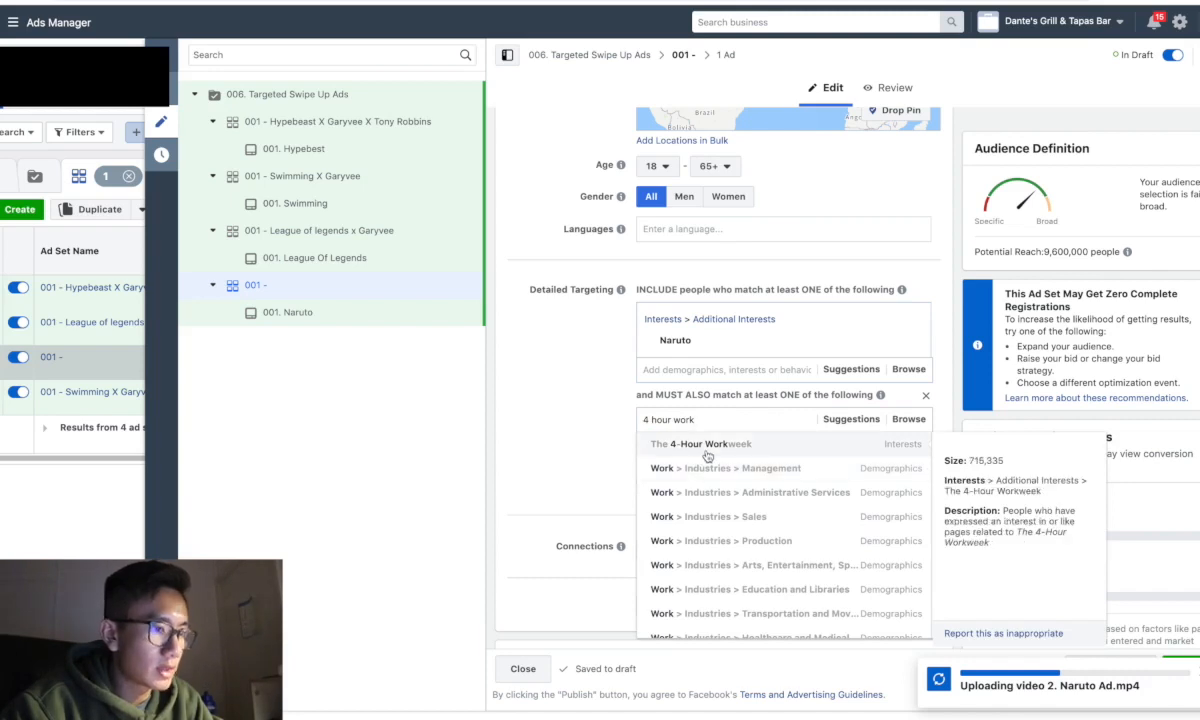
{"action": "scroll", "coordinate": [705, 455], "scroll_direction": "down", "scroll_amount": 1}
{"action": "scroll", "coordinate": [705, 455], "scroll_direction": "up", "scroll_amount": 1}
Narrow the Naruto ad set's audience to people who must also match the Tai Lopez interest, replacing the earlier search text.
{"action": "left_click_drag", "start_coordinate": [695, 420], "coordinate": [645, 414]}
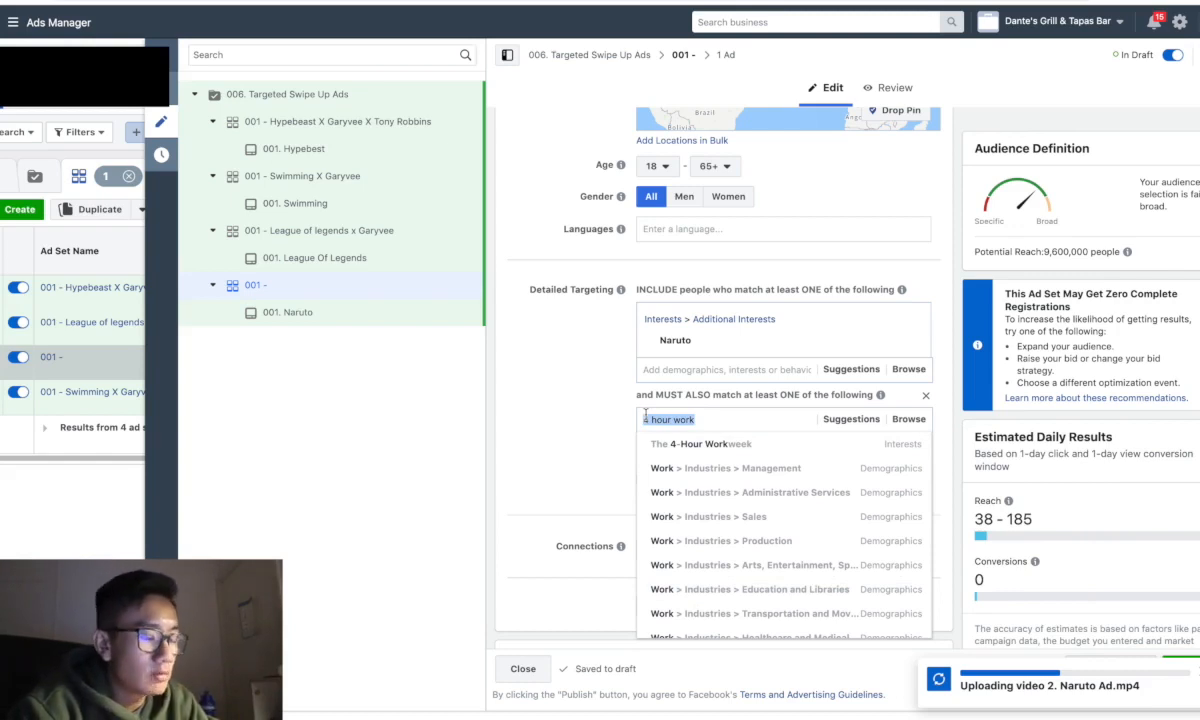
{"action": "key", "text": "BackSpace"}
{"action": "type", "text": "tai lopez"}
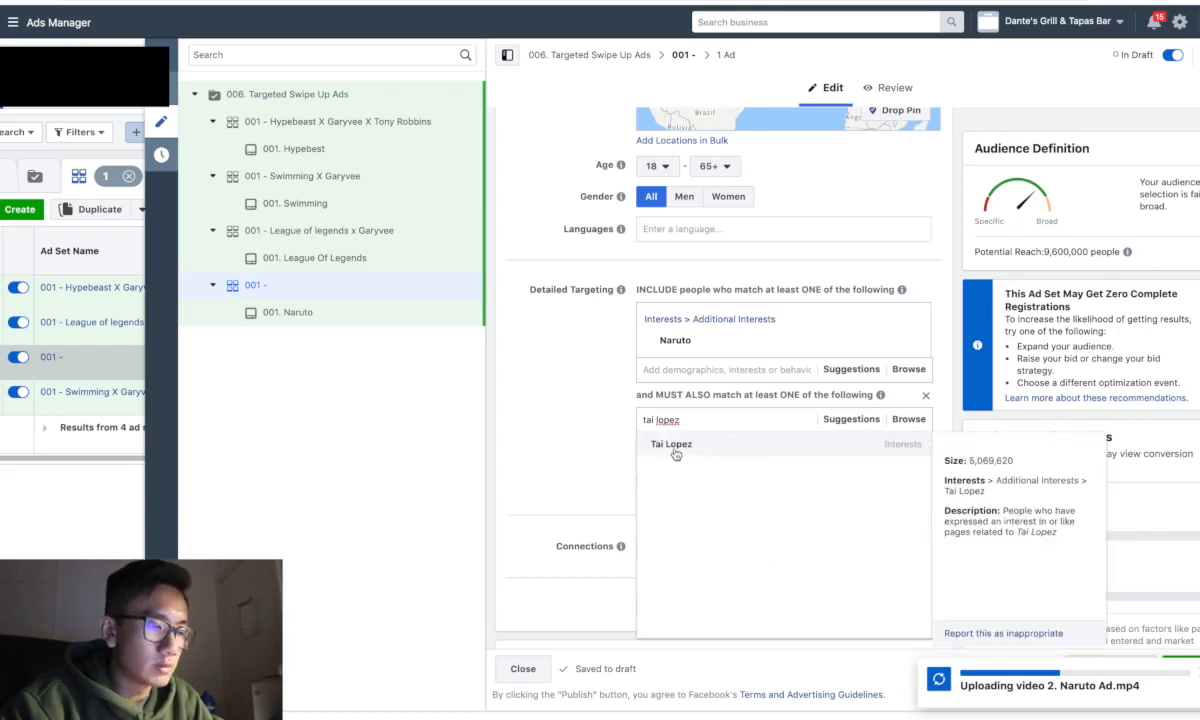
{"action": "left_click", "coordinate": [672, 445]}
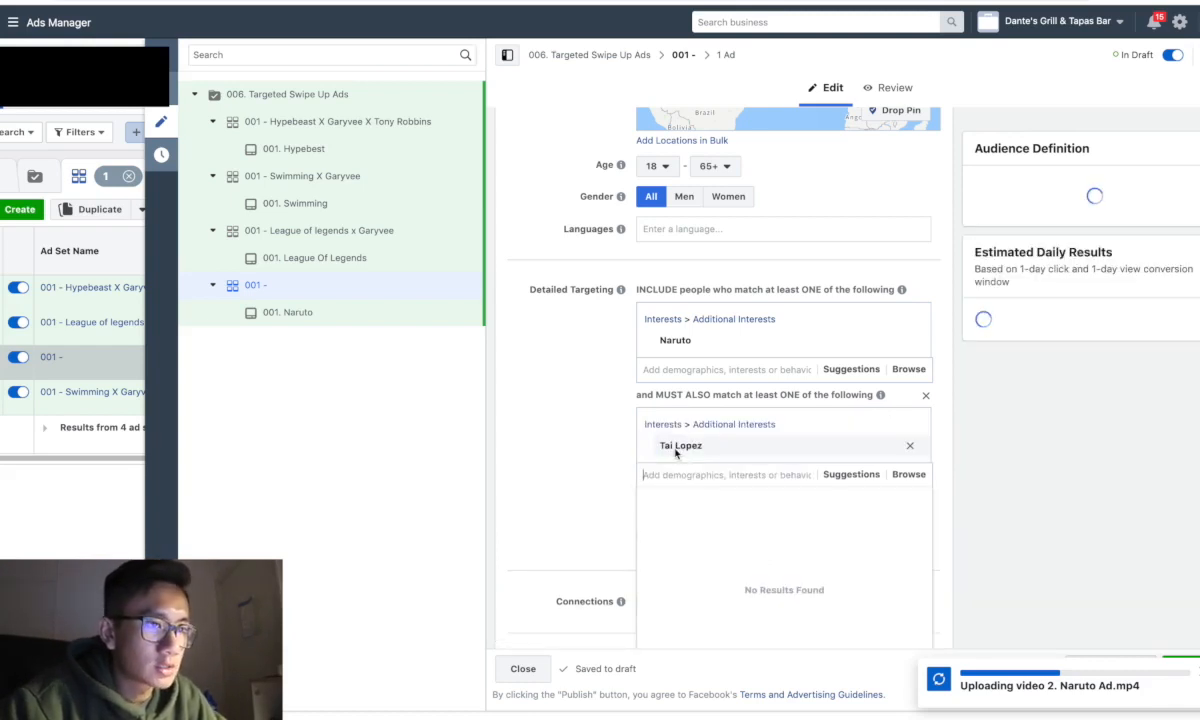
Rename the Naruto ad set as 001 - Naruto X Tai Lopez.
{"action": "scroll", "coordinate": [676, 452], "scroll_direction": "up", "scroll_amount": 10}
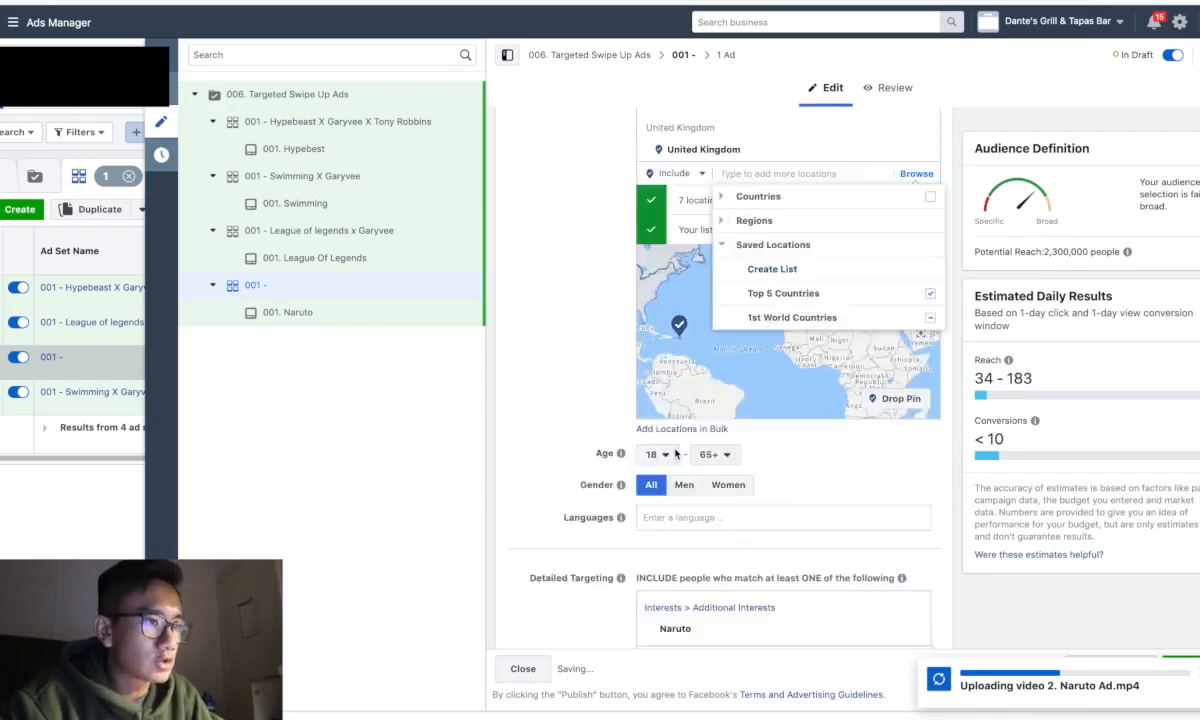
{"action": "scroll", "coordinate": [526, 446], "scroll_direction": "down", "scroll_amount": 10}
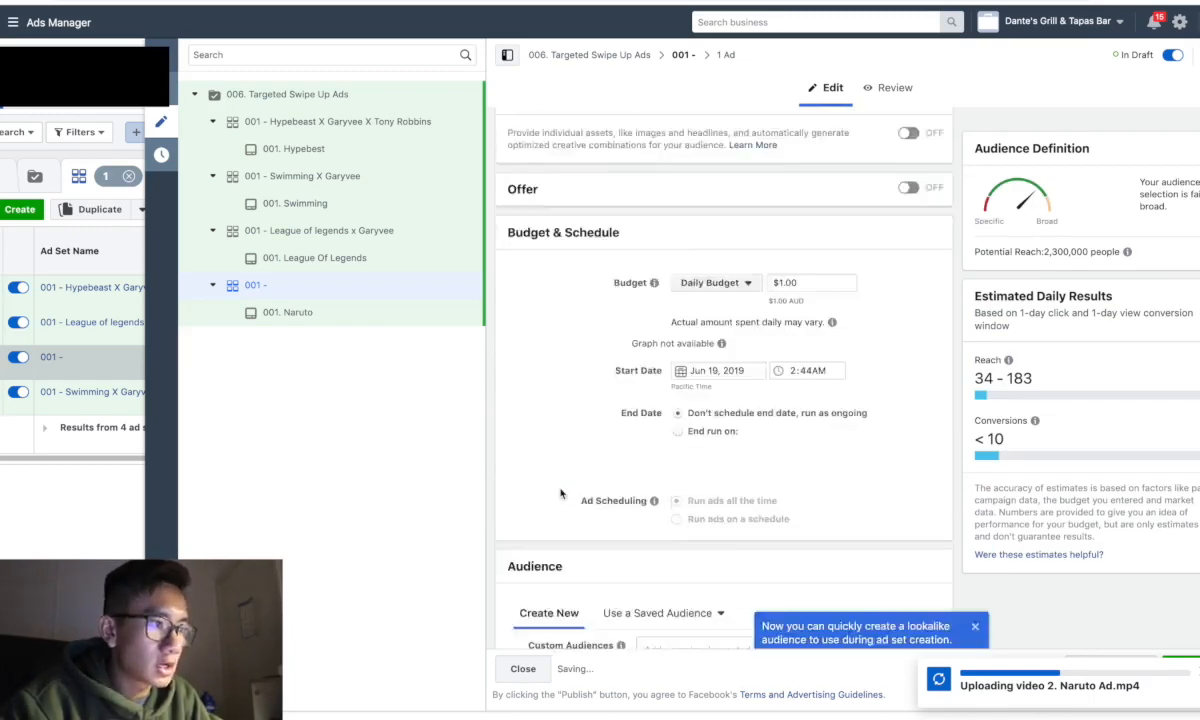
{"action": "scroll", "coordinate": [560, 490], "scroll_direction": "up", "scroll_amount": 12}
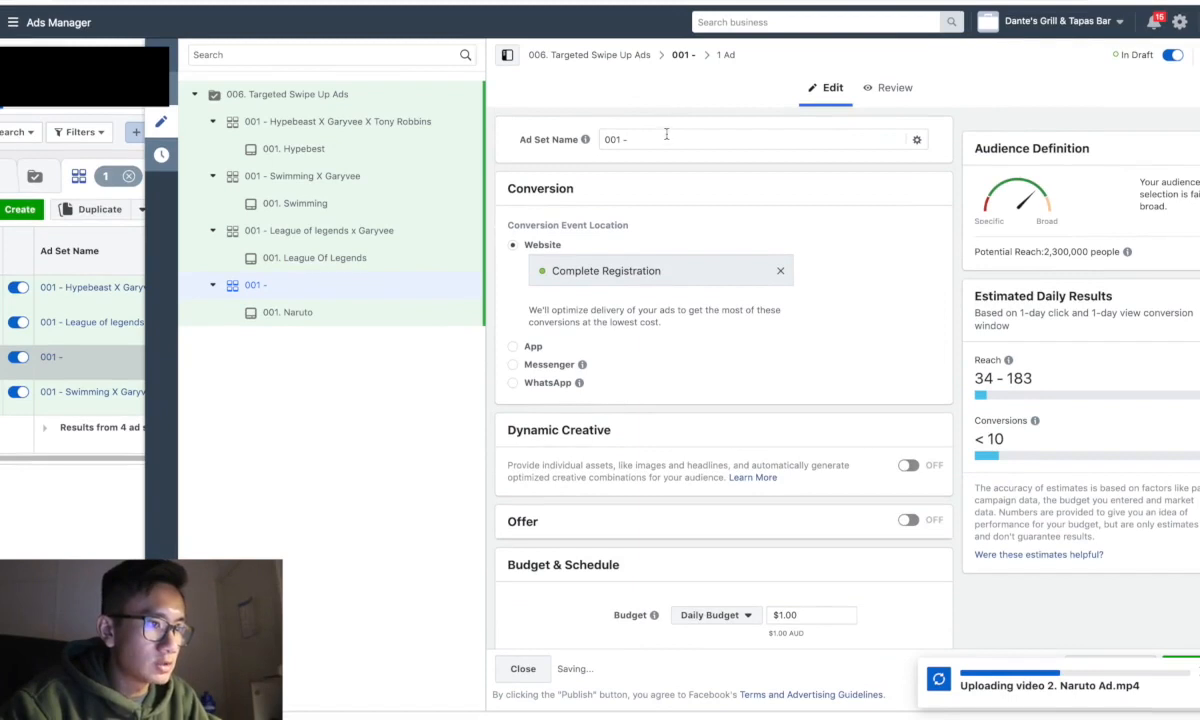
{"action": "left_click", "coordinate": [626, 145]}
{"action": "type", "text": "Nart"}
{"action": "key", "text": "BackSpace"}
{"action": "type", "text": "uto X "}
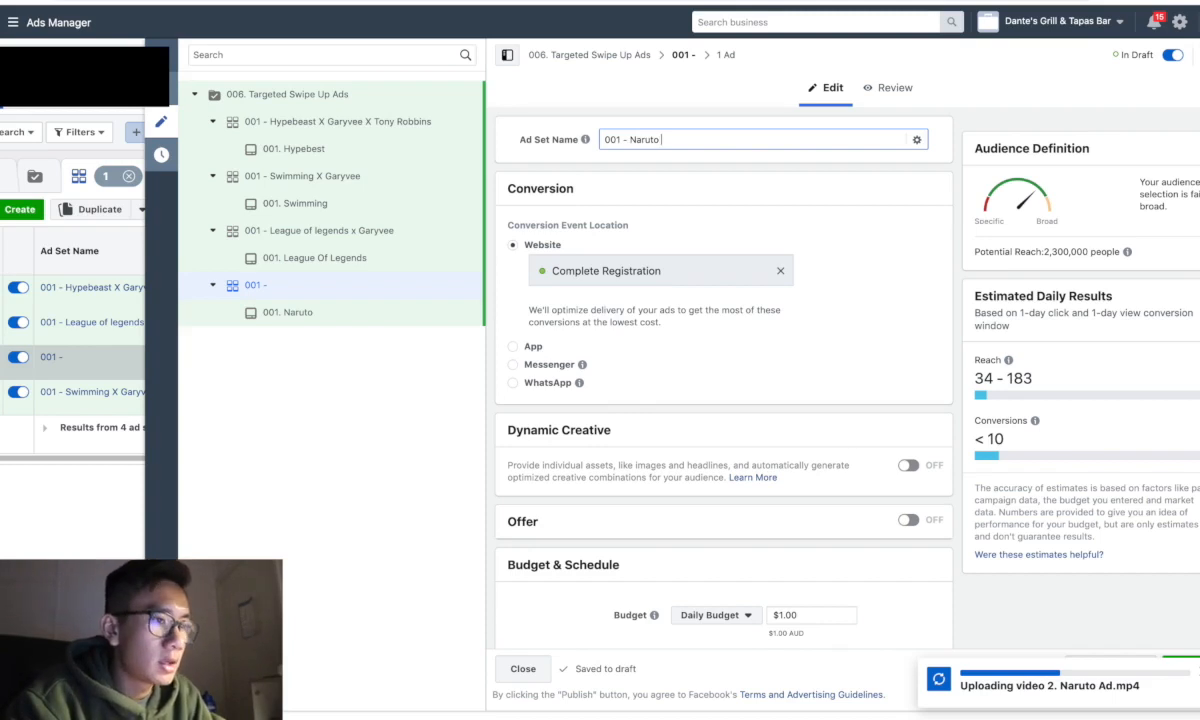
{"action": "type", "text": "Tai Lopez"}
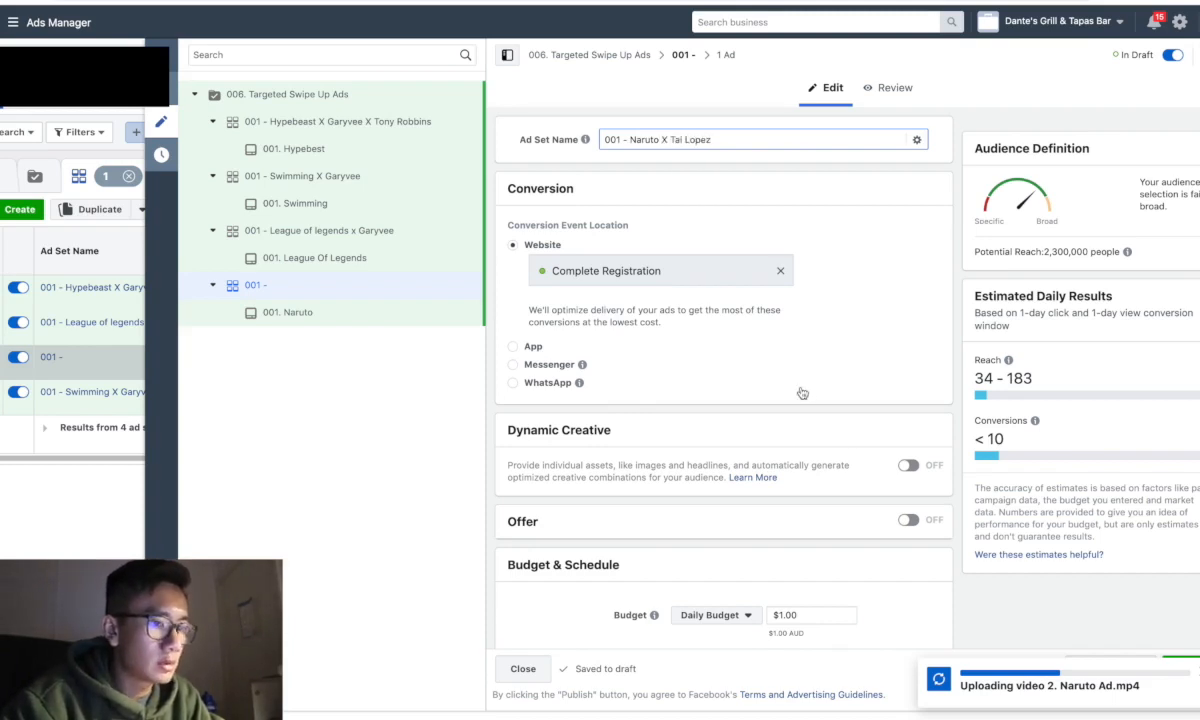
Open the 001. Hypebest ad for editing.
{"action": "scroll", "coordinate": [802, 393], "scroll_direction": "down", "scroll_amount": 2}
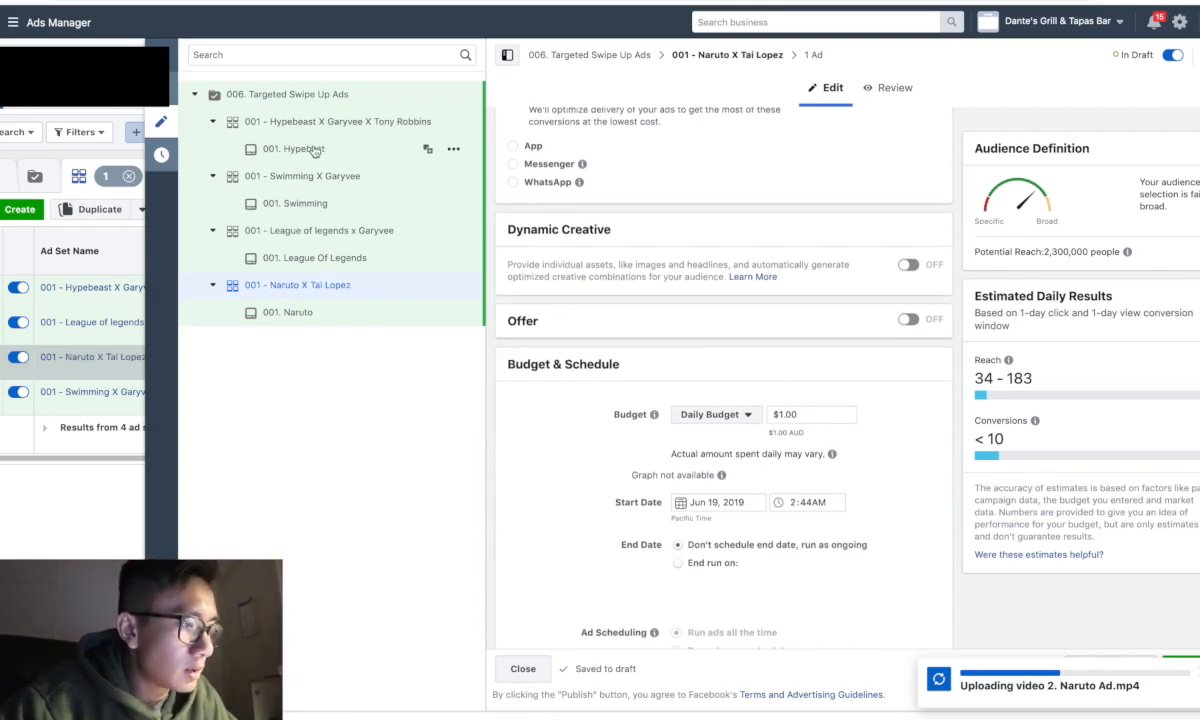
{"action": "left_click", "coordinate": [315, 150]}
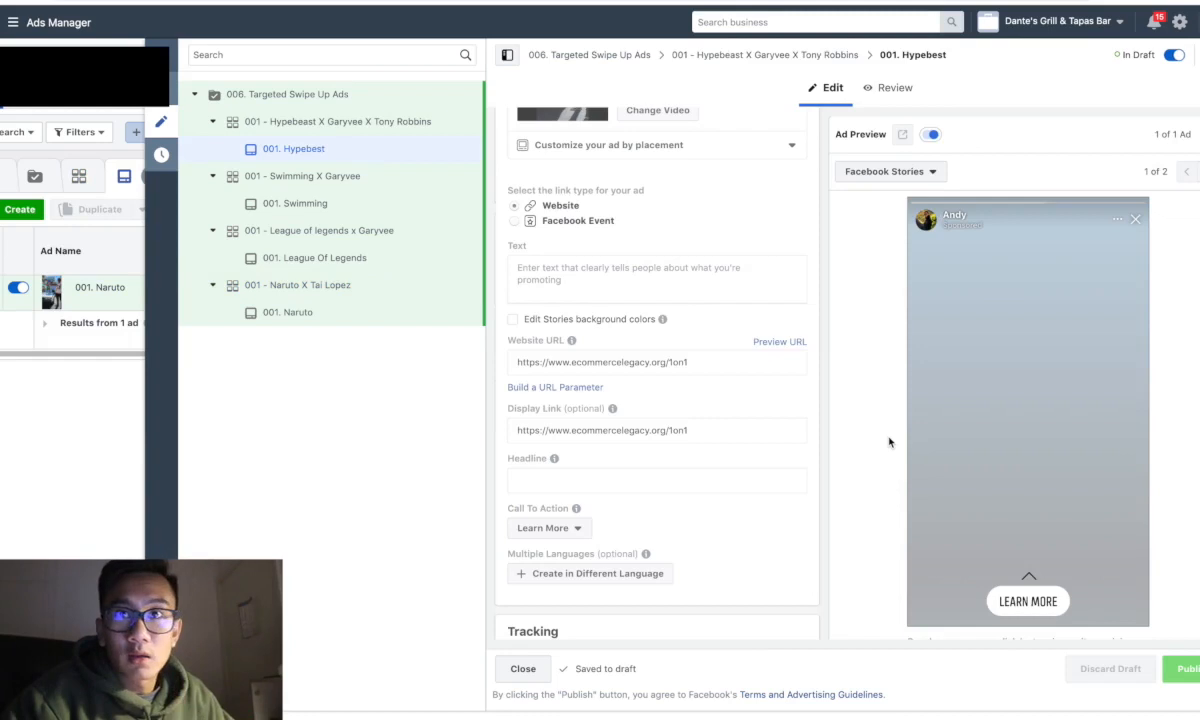